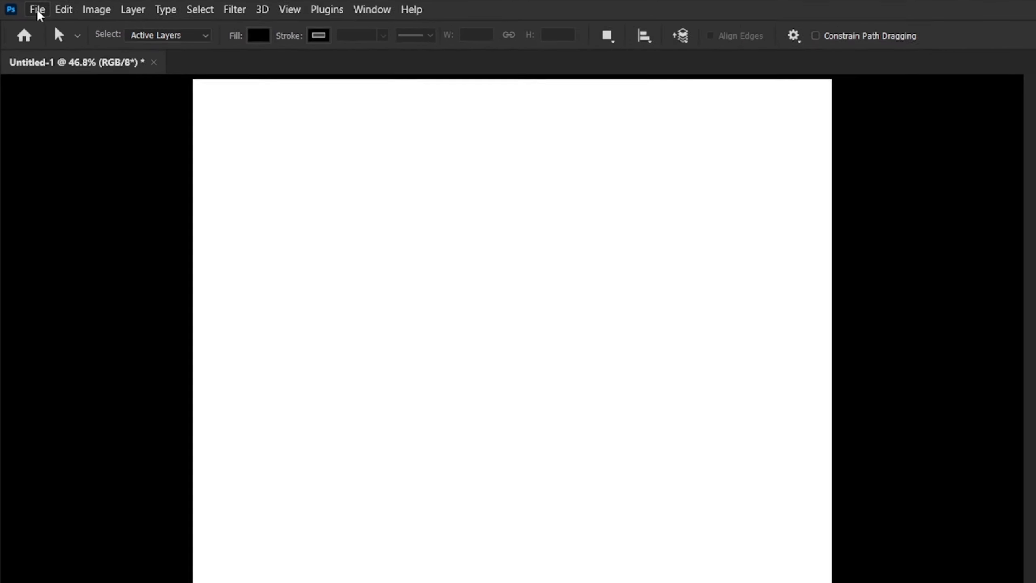
# - Place the image Sketch.jpg as an embedded object in the document and accept its default size and position
pyautogui.click(30, 7)
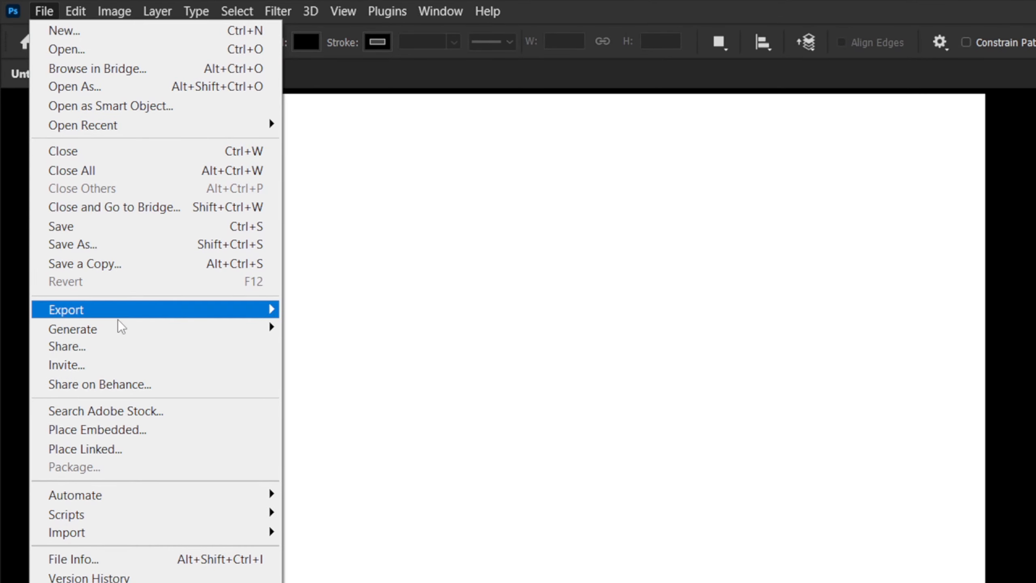
pyautogui.click(132, 356)
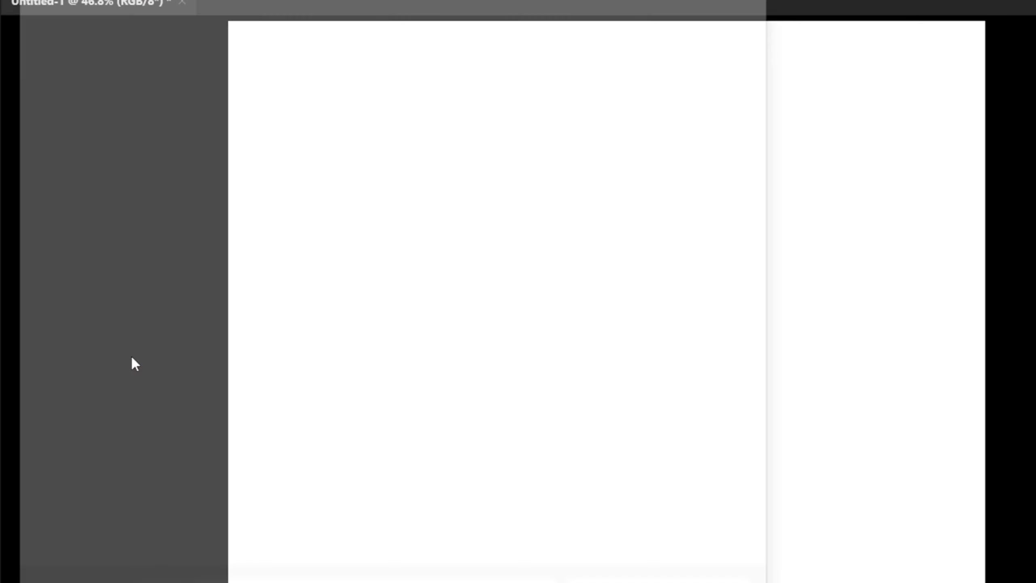
pyautogui.click(222, 165)
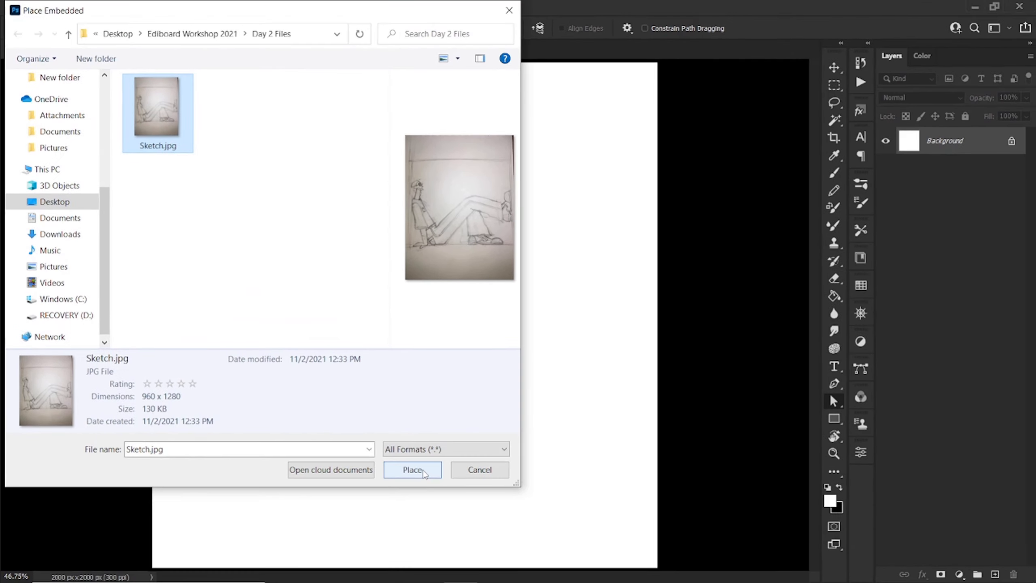
pyautogui.click(620, 432)
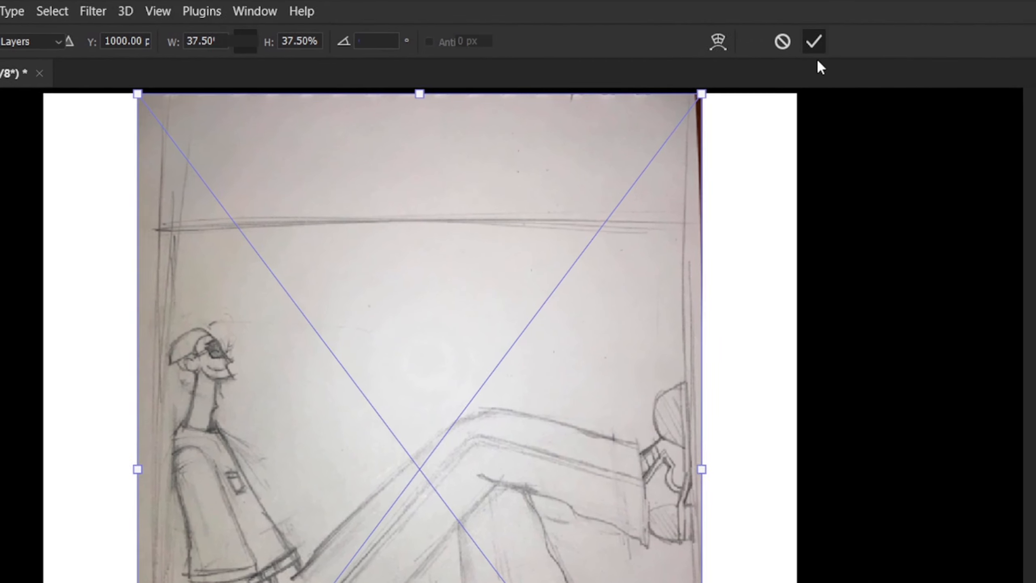
pyautogui.click(813, 41)
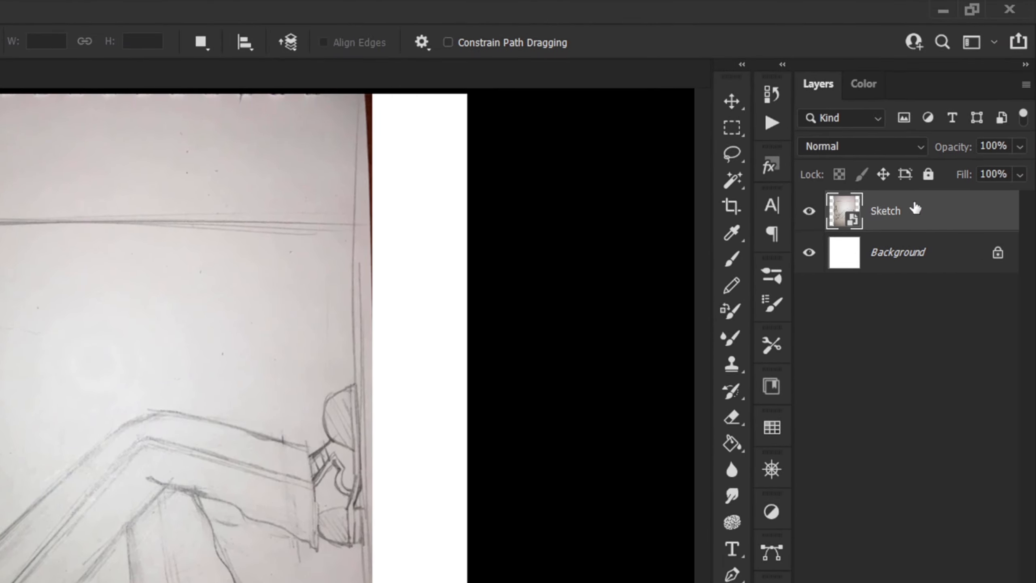
# - Lower the opacity of the Sketch layer to 48%
pyautogui.click(1021, 148)
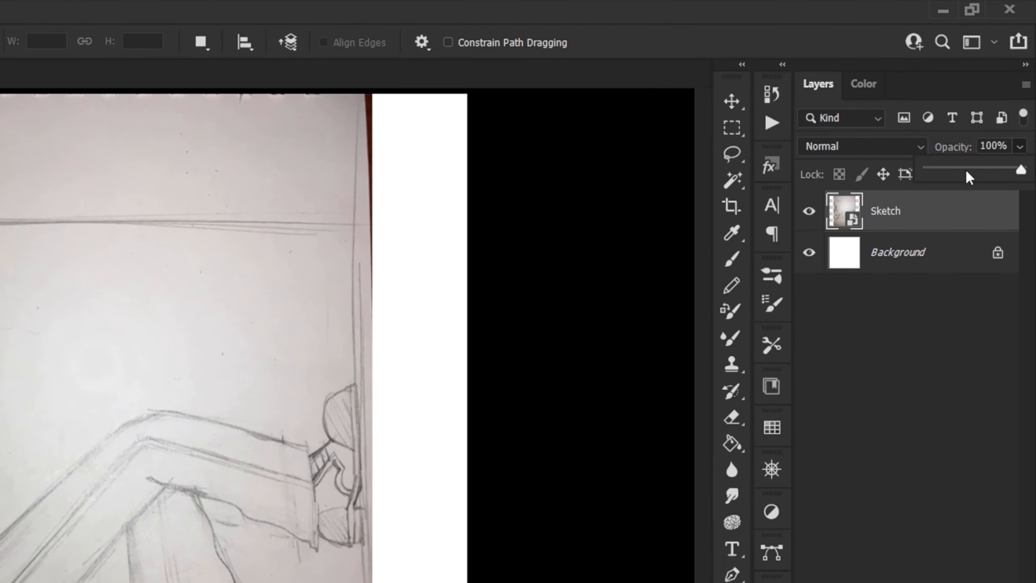
pyautogui.click(969, 171)
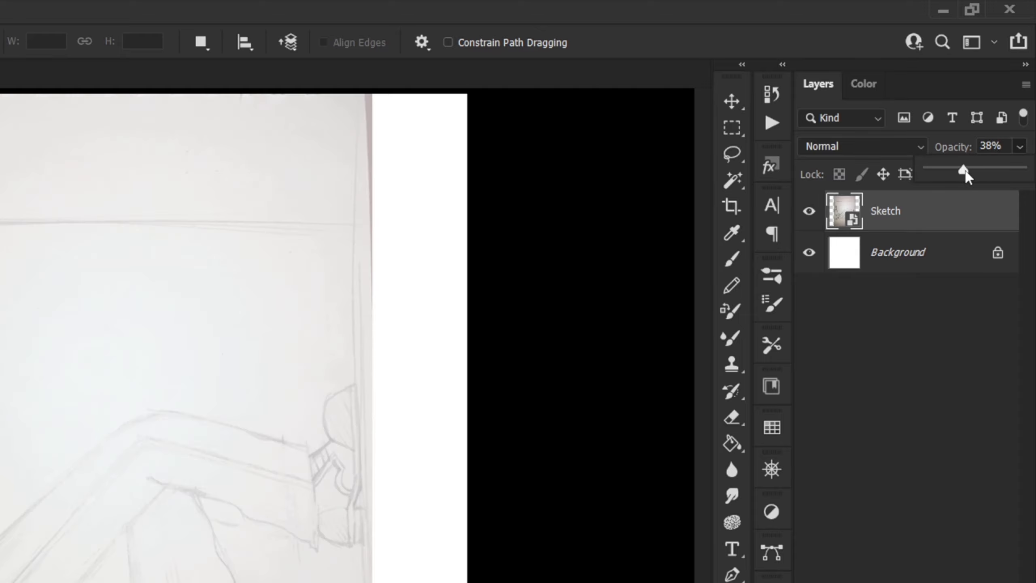
pyautogui.moveTo(972, 172); pyautogui.dragTo(979, 171)
pyautogui.click(990, 146)
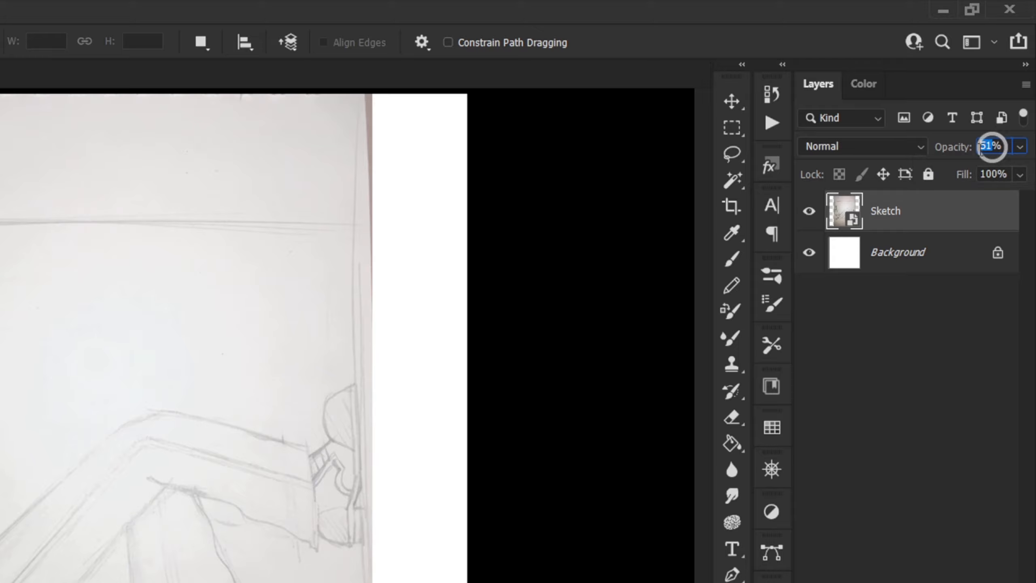
pyautogui.click(1018, 148)
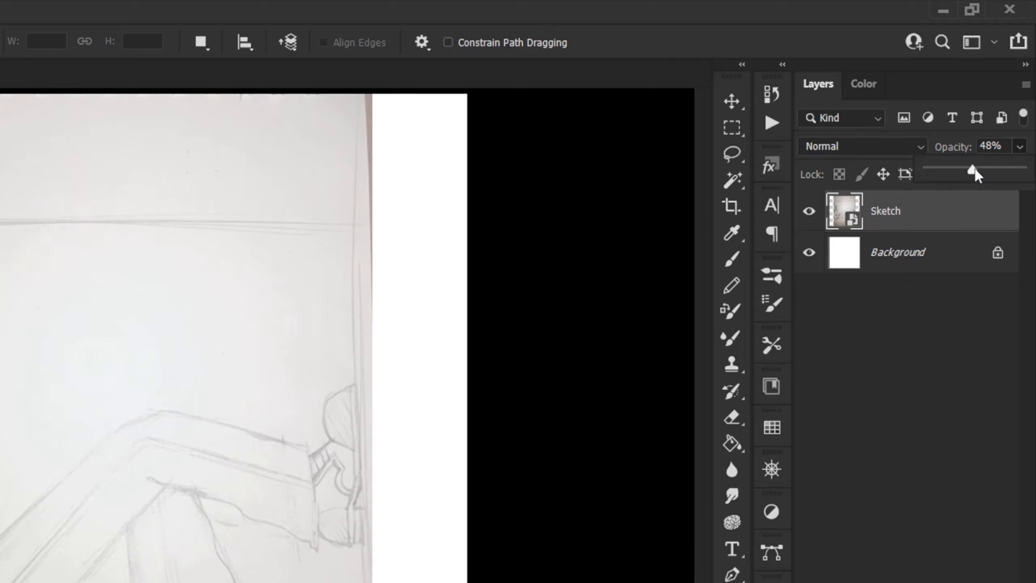
pyautogui.click(927, 227)
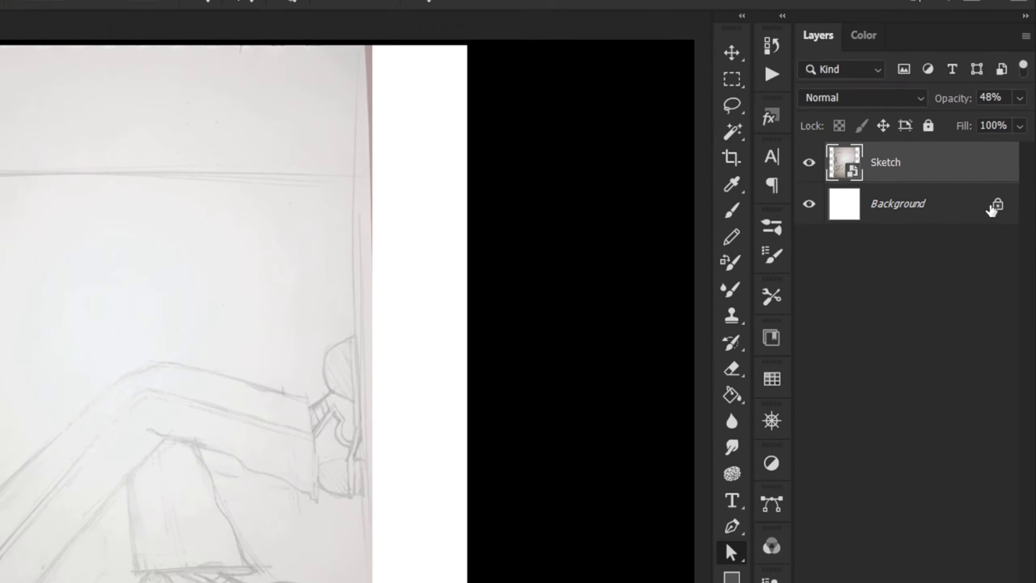
# - Unlock the Background layer and fill it with black using the Paint Bucket tool
pyautogui.click(995, 205)
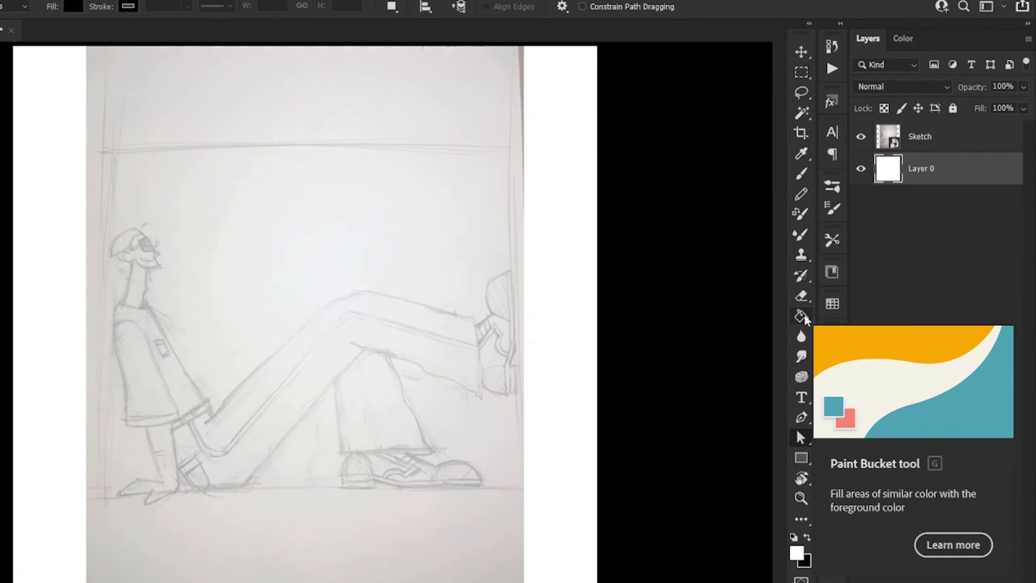
pyautogui.rightClick(834, 296)
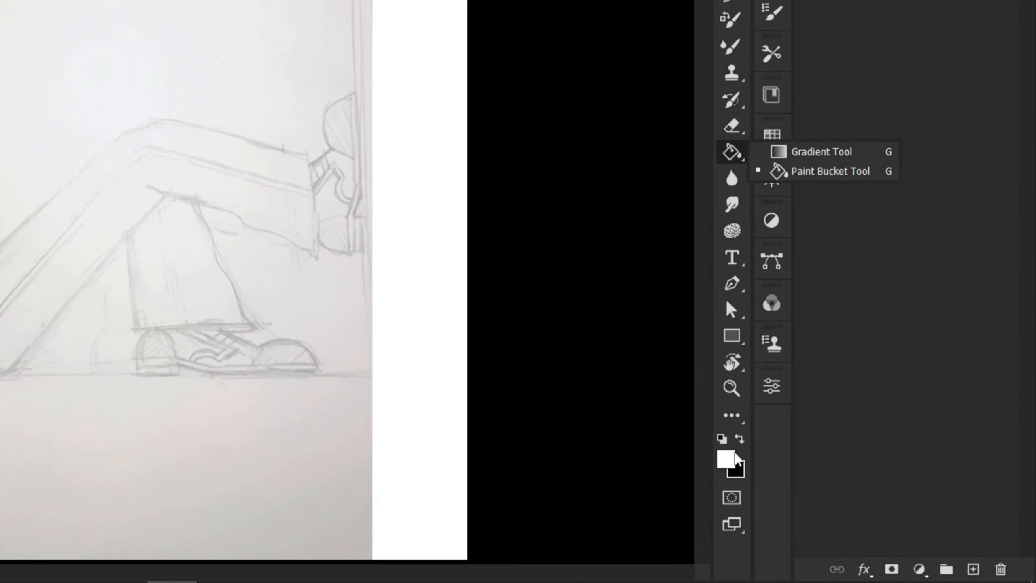
pyautogui.click(741, 433)
pyautogui.click(742, 436)
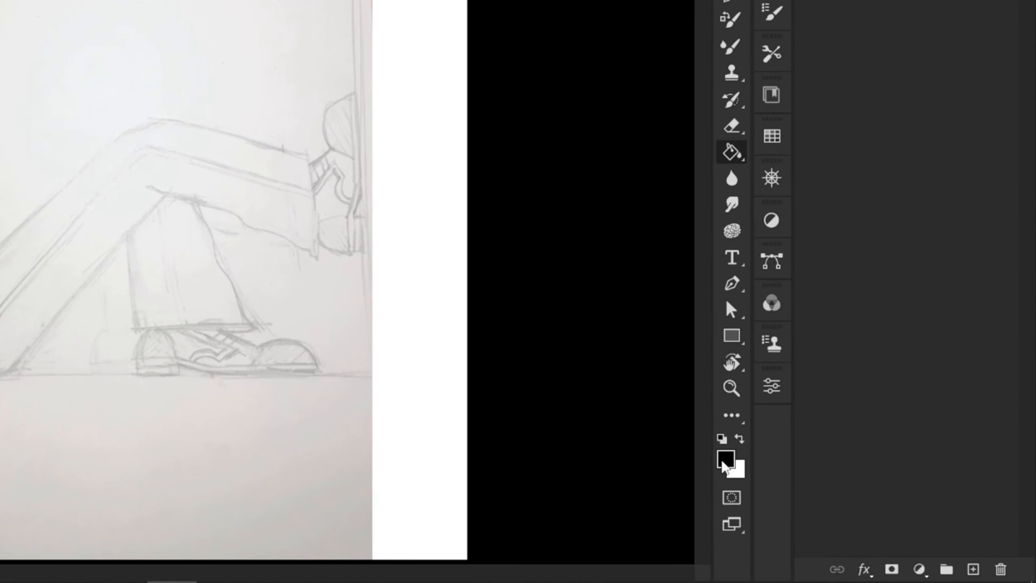
pyautogui.click(419, 185)
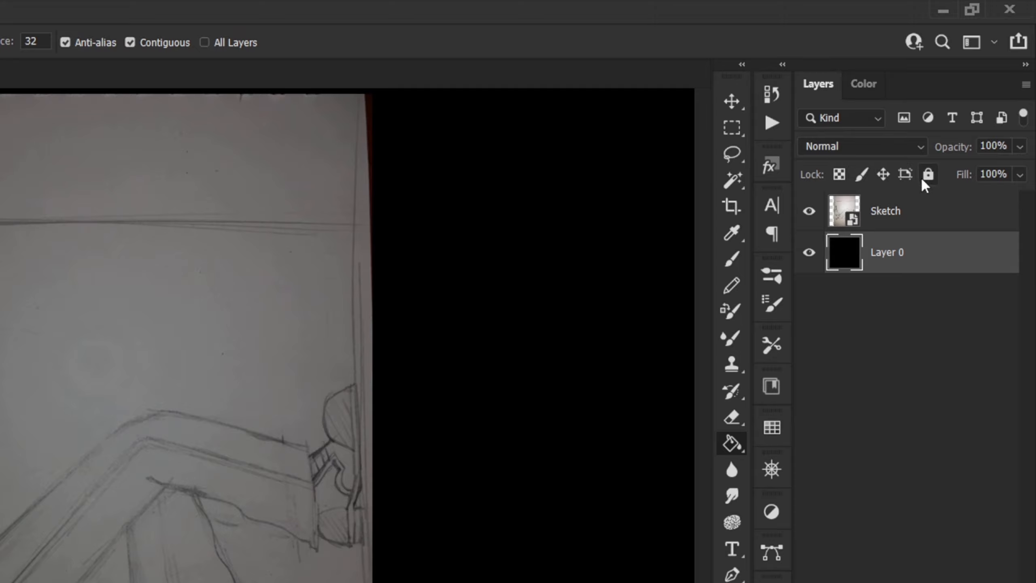
# - Lock the black bottom layer completely and add a new empty layer above the Sketch layer
pyautogui.click(928, 175)
pyautogui.click(920, 219)
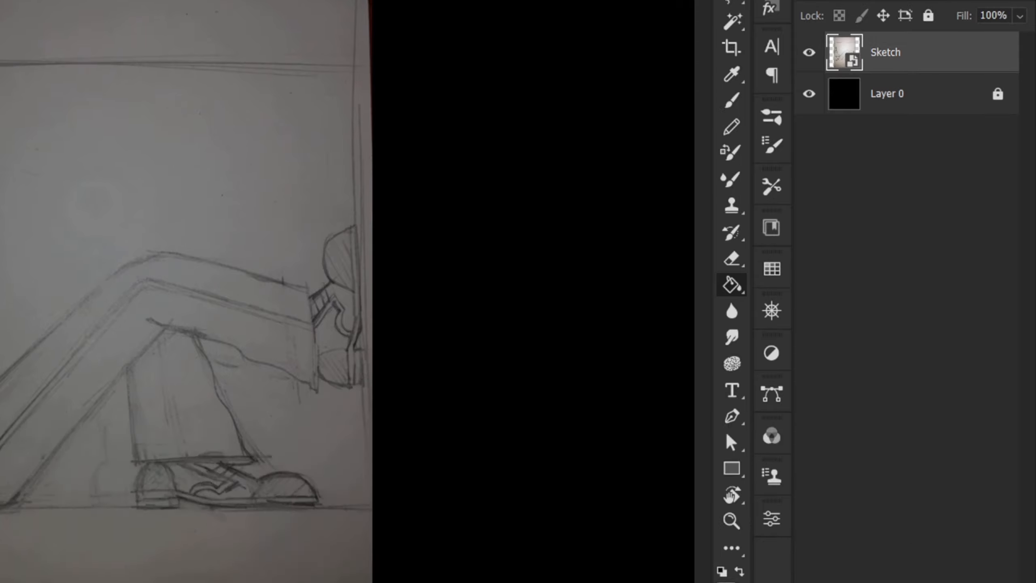
pyautogui.click(980, 574)
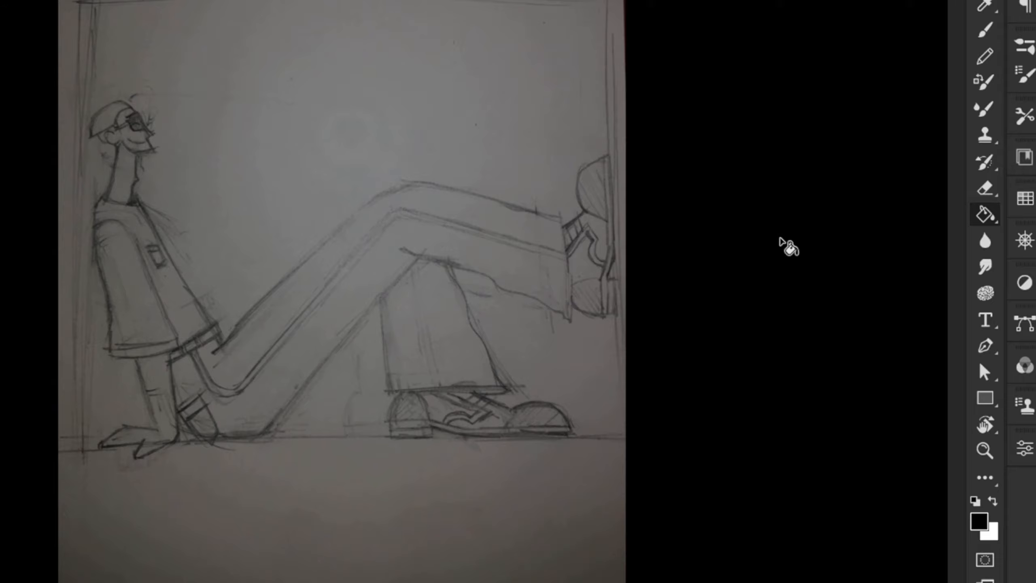
# - Switch to the Brush tool and check the brush presets in preparation for tracing the character's head
pyautogui.press('b')
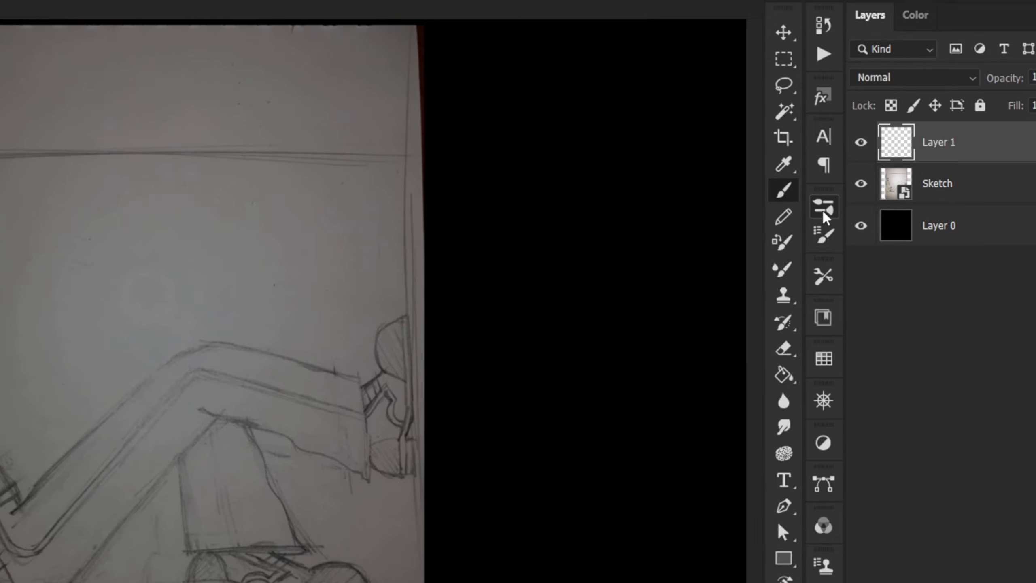
pyautogui.click(823, 208)
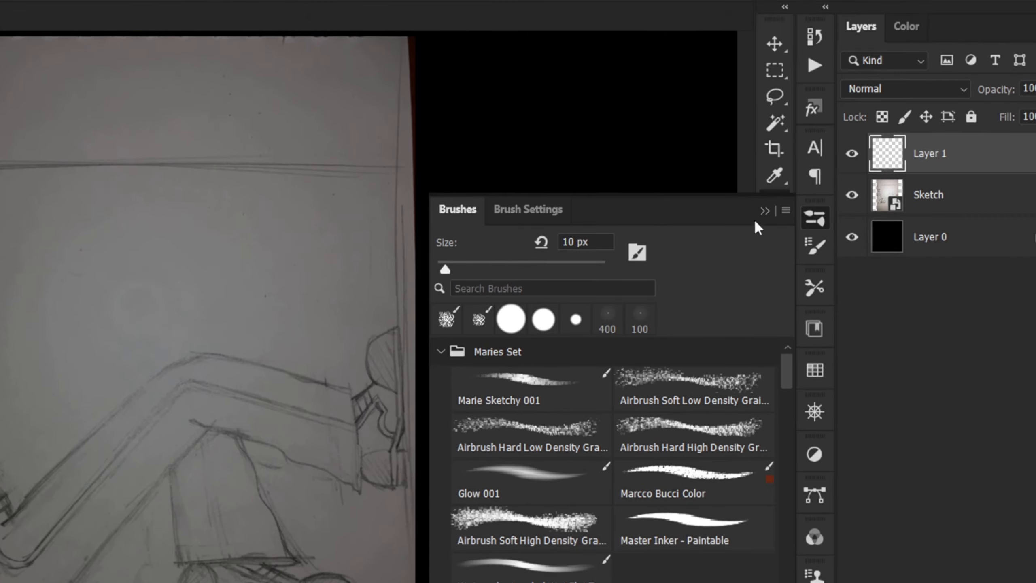
pyautogui.click(764, 163)
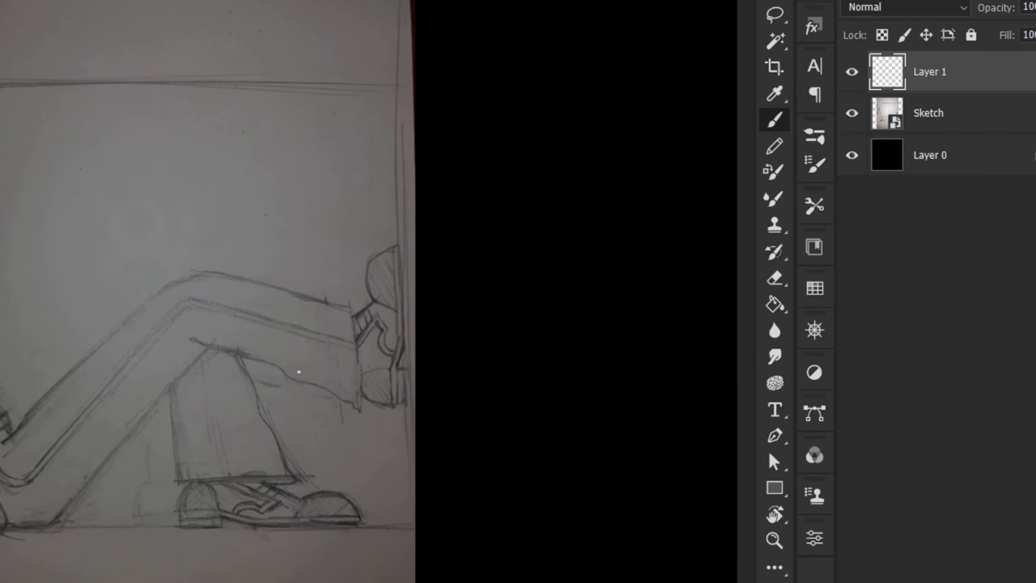
pyautogui.hotkey('ctrl', '+')
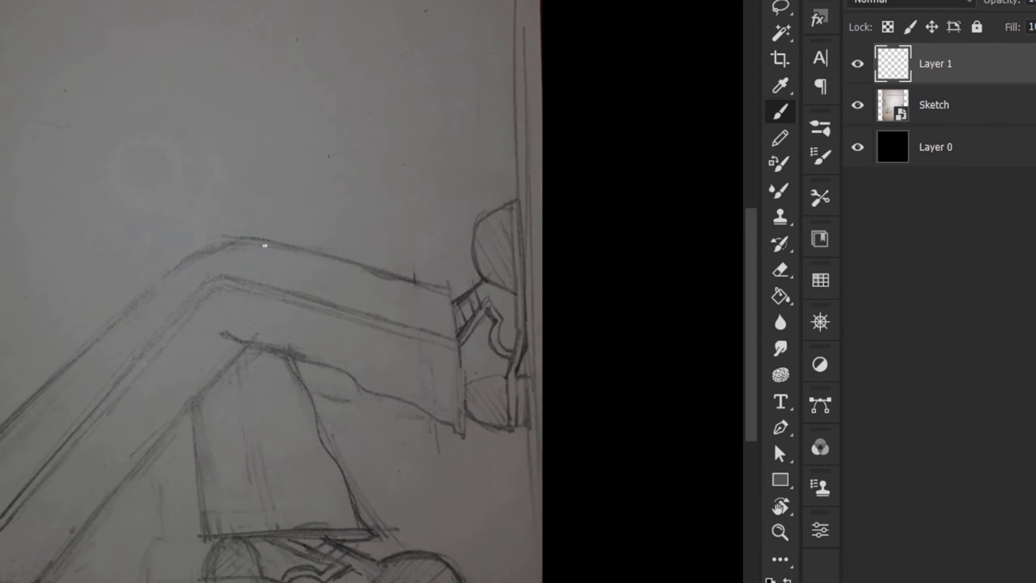
pyautogui.hotkey('ctrl', '+')
pyautogui.hotkey('ctrl', '+')
pyautogui.moveTo(159, 263); pyautogui.dragTo(341, 338)
pyautogui.moveTo(147, 301); pyautogui.dragTo(174, 360)
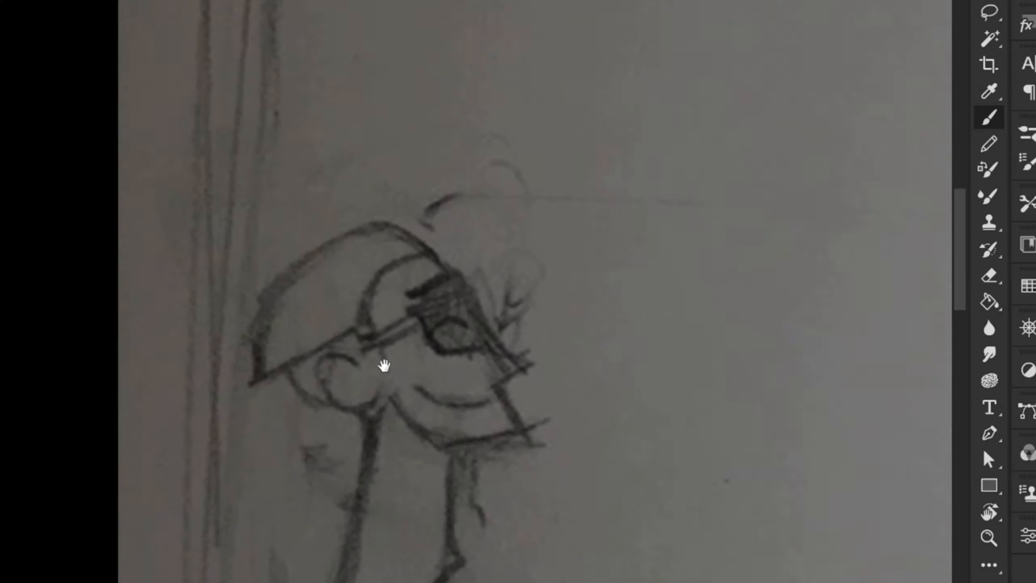
pyautogui.moveTo(384, 366); pyautogui.dragTo(95, 160)
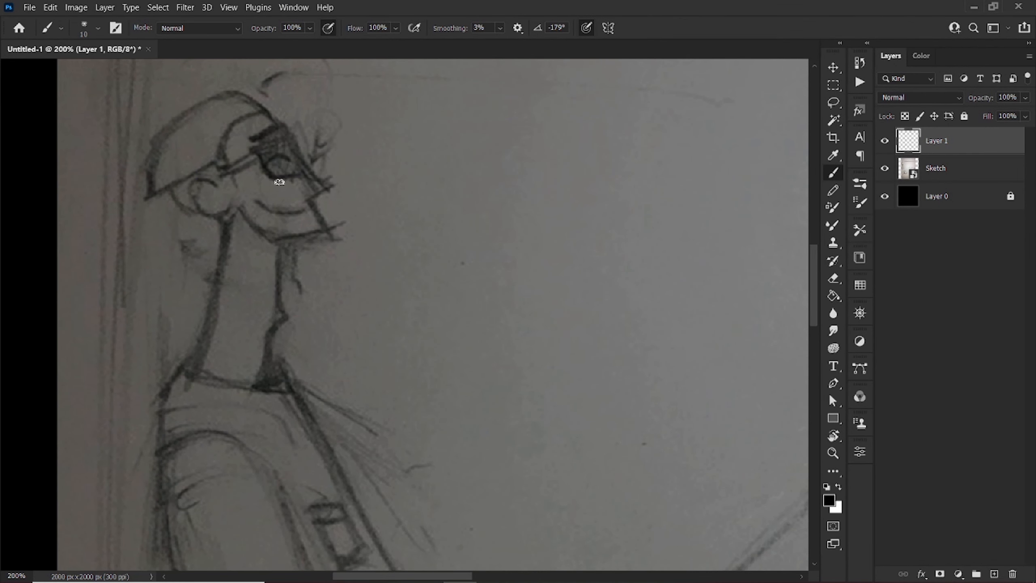
pyautogui.moveTo(235, 197)
pyautogui.mouseDown()
pyautogui.moveTo(268, 240)
pyautogui.moveTo(354, 234)
pyautogui.mouseUp()
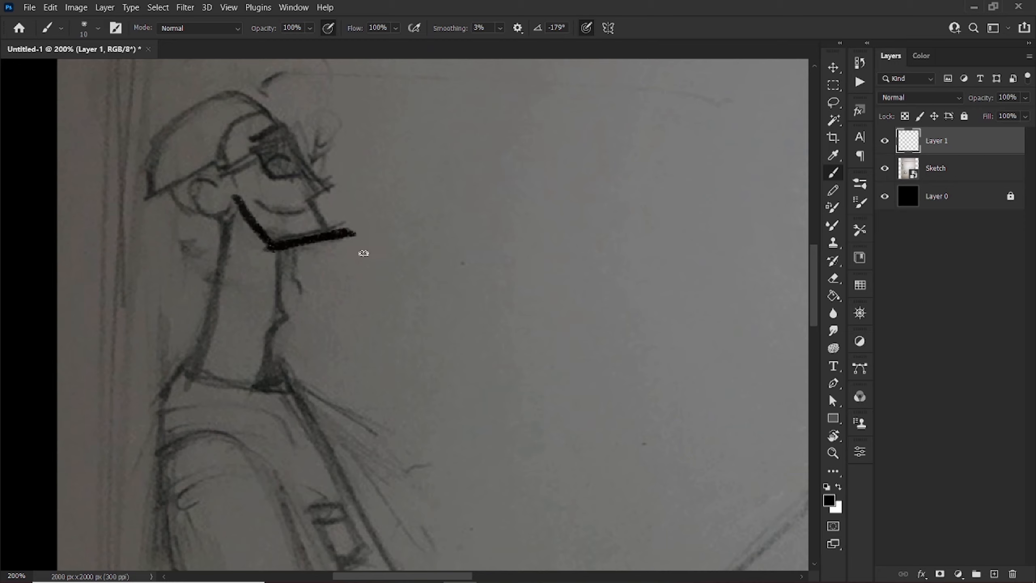
pyautogui.hotkey('ctrl', 'z')
pyautogui.hotkey('ctrl', 'z')
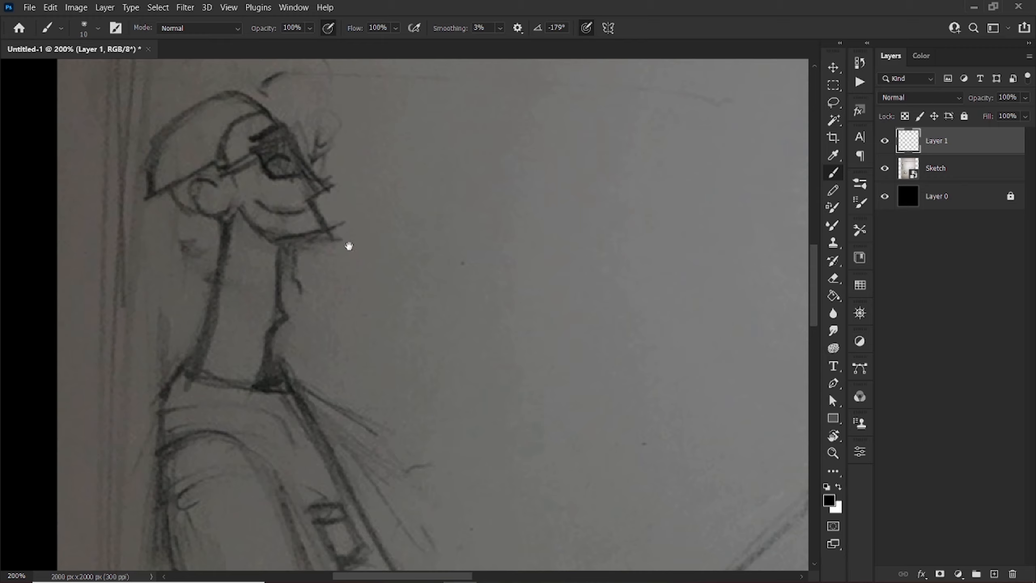
pyautogui.moveTo(349, 246)
pyautogui.mouseDown()
pyautogui.moveTo(432, 257)
pyautogui.moveTo(428, 277)
pyautogui.mouseUp()
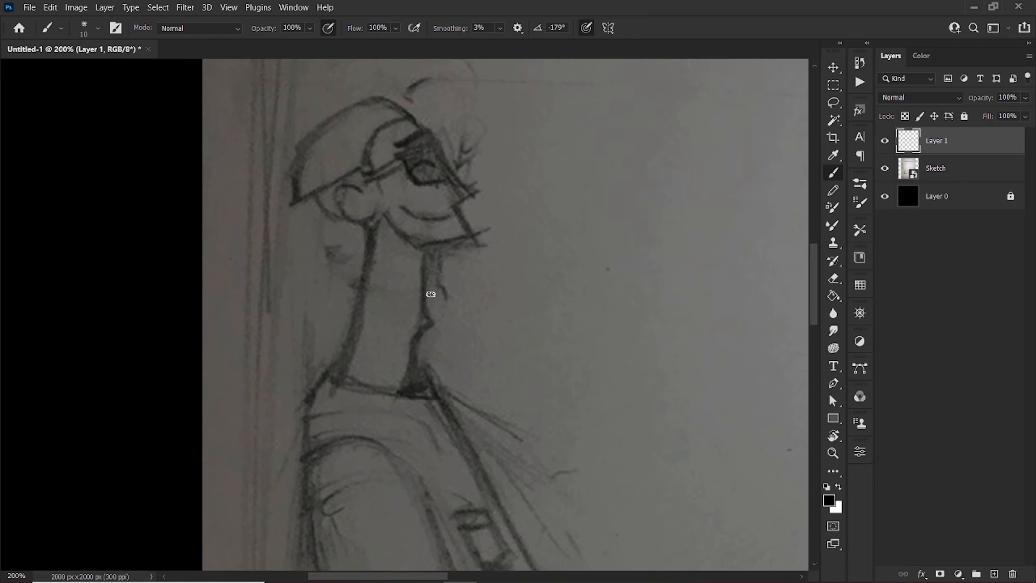
pyautogui.hotkey('ctrl', 'z')
pyautogui.moveTo(383, 213); pyautogui.dragTo(412, 250)
pyautogui.hotkey('ctrl', 'z')
# - Reduce the brush size to 8 px and trace the character's jawline in black on the new layer
pyautogui.press('.')
pyautogui.moveTo(383, 213); pyautogui.dragTo(491, 235)
pyautogui.hotkey('ctrl', 'z')
# - Trace the outline and front curve of the cap, erasing the overshoot at its back edge
pyautogui.moveTo(408, 116)
pyautogui.mouseDown()
pyautogui.moveTo(386, 195)
pyautogui.moveTo(377, 201)
pyautogui.moveTo(353, 174)
pyautogui.mouseUp()
pyautogui.moveTo(353, 174); pyautogui.dragTo(297, 201)
pyautogui.moveTo(408, 113); pyautogui.dragTo(298, 199)
pyautogui.hotkey('ctrl', 'z')
pyautogui.moveTo(407, 113); pyautogui.dragTo(306, 228)
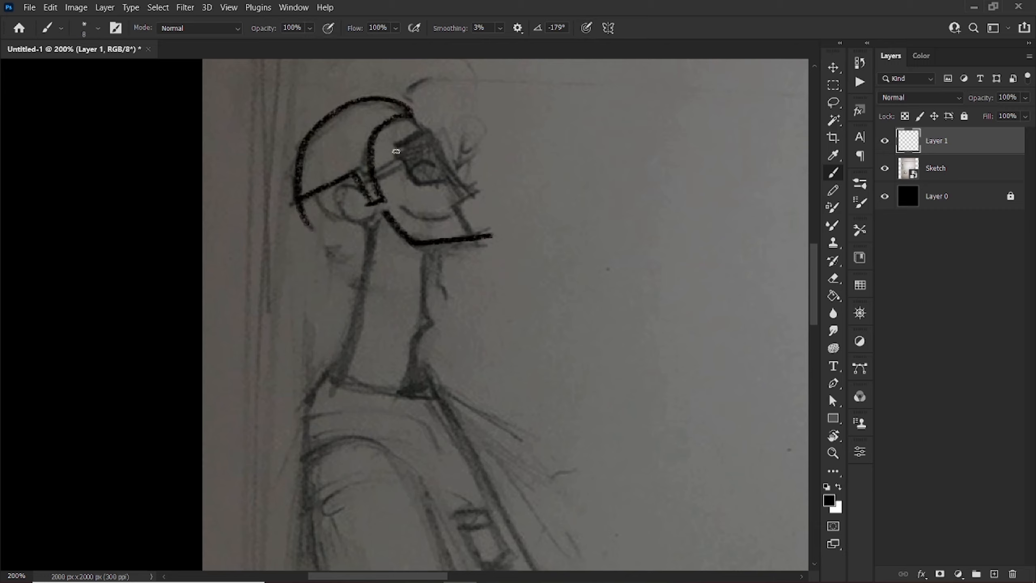
pyautogui.press('e')
pyautogui.click(299, 221)
# - Trace the face's front profile with the nose, along with the mouth and glasses lines
pyautogui.press('b')
pyautogui.moveTo(411, 117)
pyautogui.mouseDown()
pyautogui.moveTo(461, 178)
pyautogui.moveTo(473, 236)
pyautogui.mouseUp()
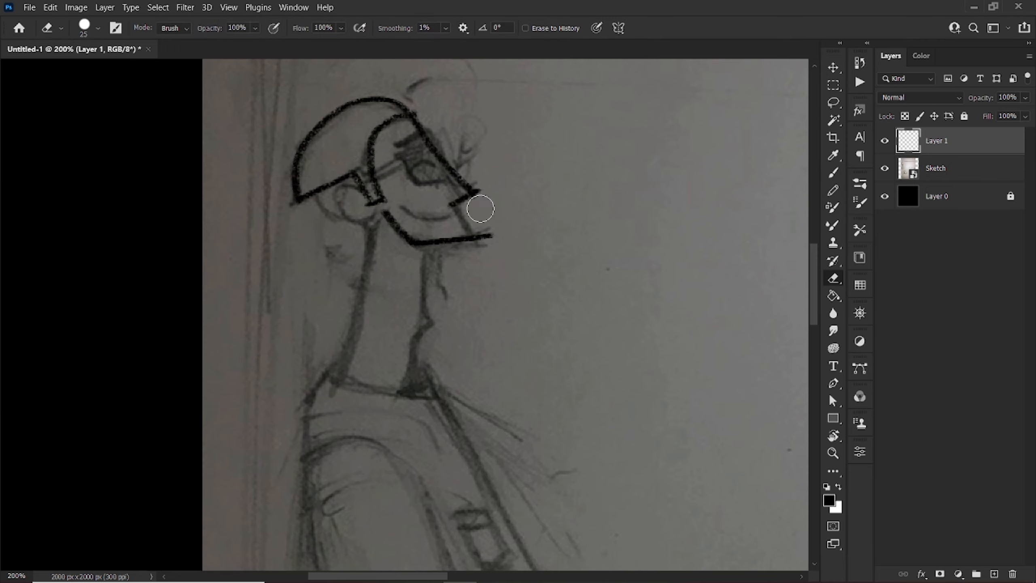
pyautogui.moveTo(404, 206); pyautogui.dragTo(453, 216)
pyautogui.hotkey('ctrl', 'z')
pyautogui.moveTo(363, 177)
pyautogui.mouseDown()
pyautogui.moveTo(406, 154)
pyautogui.moveTo(405, 162)
pyautogui.mouseUp()
pyautogui.hotkey('ctrl', 'z')
pyautogui.moveTo(371, 172)
pyautogui.mouseDown()
pyautogui.moveTo(401, 151)
pyautogui.moveTo(451, 180)
pyautogui.mouseUp()
pyautogui.moveTo(402, 148)
pyautogui.mouseDown()
pyautogui.moveTo(419, 141)
pyautogui.moveTo(442, 178)
pyautogui.moveTo(401, 141)
pyautogui.moveTo(412, 136)
pyautogui.mouseUp()
pyautogui.hotkey('ctrl', 'z')
pyautogui.hotkey('ctrl', 'z')
pyautogui.hotkey('ctrl', 'z')
pyautogui.moveTo(423, 256); pyautogui.dragTo(462, 193)
# - Trace the character's neck and shoulder lines below the head, redoing the strokes that miss the sketch
pyautogui.moveTo(398, 125)
pyautogui.mouseDown()
pyautogui.moveTo(414, 150)
pyautogui.moveTo(374, 309)
pyautogui.mouseUp()
pyautogui.moveTo(467, 183)
pyautogui.mouseDown()
pyautogui.moveTo(463, 273)
pyautogui.moveTo(462, 242)
pyautogui.moveTo(446, 328)
pyautogui.mouseUp()
pyautogui.hotkey('ctrl', 'z')
pyautogui.moveTo(391, 312)
pyautogui.mouseDown()
pyautogui.moveTo(435, 241)
pyautogui.moveTo(520, 251)
pyautogui.mouseUp()
pyautogui.hotkey('ctrl', 'z')
pyautogui.moveTo(417, 241)
pyautogui.mouseDown()
pyautogui.moveTo(523, 253)
pyautogui.moveTo(385, 341)
pyautogui.moveTo(376, 162)
pyautogui.mouseUp()
# - Trace the shirt's front edge, the curved sleeve line and the small chest pocket
pyautogui.moveTo(491, 108)
pyautogui.mouseDown()
pyautogui.moveTo(674, 434)
pyautogui.moveTo(595, 315)
pyautogui.mouseUp()
pyautogui.moveTo(430, 133); pyautogui.dragTo(471, 128)
pyautogui.moveTo(427, 121); pyautogui.dragTo(432, 134)
pyautogui.moveTo(434, 134)
pyautogui.mouseDown()
pyautogui.moveTo(461, 177)
pyautogui.moveTo(481, 150)
pyautogui.moveTo(489, 162)
pyautogui.mouseUp()
pyautogui.hotkey('ctrl', 'z')
pyautogui.moveTo(557, 318)
pyautogui.mouseDown()
pyautogui.moveTo(569, 449)
pyautogui.moveTo(680, 389)
pyautogui.mouseUp()
pyautogui.moveTo(399, 143); pyautogui.dragTo(638, 480)
pyautogui.moveTo(422, 199); pyautogui.dragTo(373, 169)
# - Trace the back edge of the sleeve and the two curved lines of its hem
pyautogui.moveTo(350, 114); pyautogui.dragTo(364, 202)
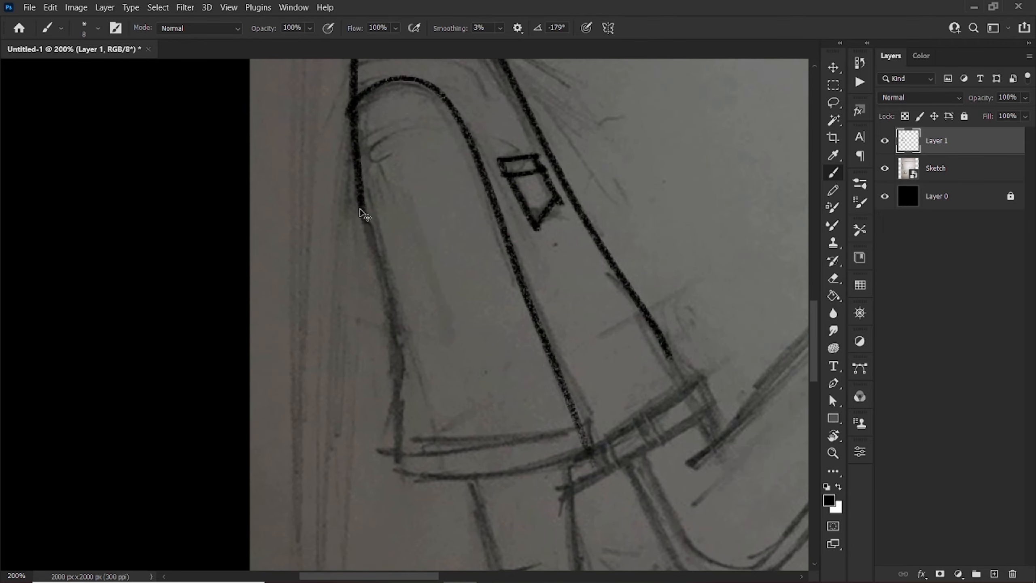
pyautogui.moveTo(357, 165); pyautogui.dragTo(399, 454)
pyautogui.hotkey('ctrl', 'z')
pyautogui.hotkey('ctrl', 'z')
pyautogui.moveTo(352, 109)
pyautogui.mouseDown()
pyautogui.moveTo(396, 465)
pyautogui.moveTo(282, 347)
pyautogui.moveTo(473, 319)
pyautogui.mouseUp()
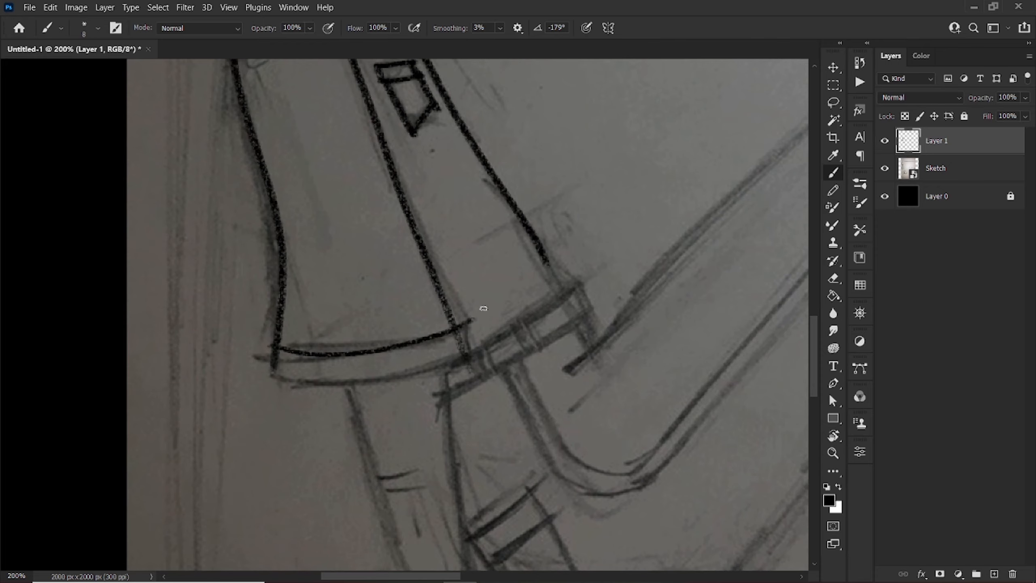
pyautogui.moveTo(273, 370); pyautogui.dragTo(487, 340)
# - Extend the shirt's front edge down to the hem and trace the hem band's upper and lower lines
pyautogui.moveTo(585, 280); pyautogui.dragTo(444, 373)
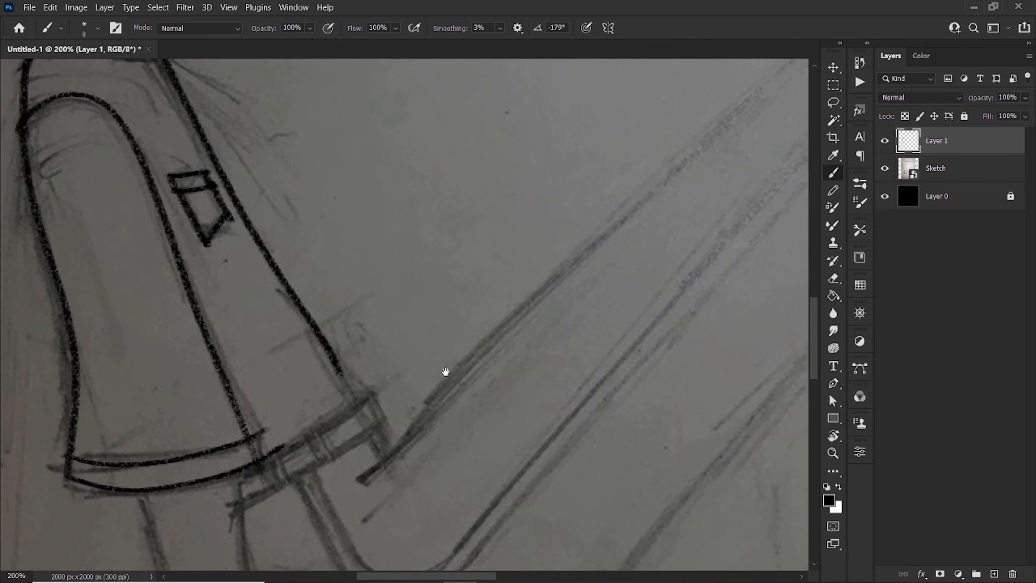
pyautogui.moveTo(394, 267); pyautogui.dragTo(414, 324)
pyautogui.moveTo(486, 318)
pyautogui.mouseDown()
pyautogui.moveTo(455, 384)
pyautogui.moveTo(515, 229)
pyautogui.moveTo(506, 222)
pyautogui.mouseUp()
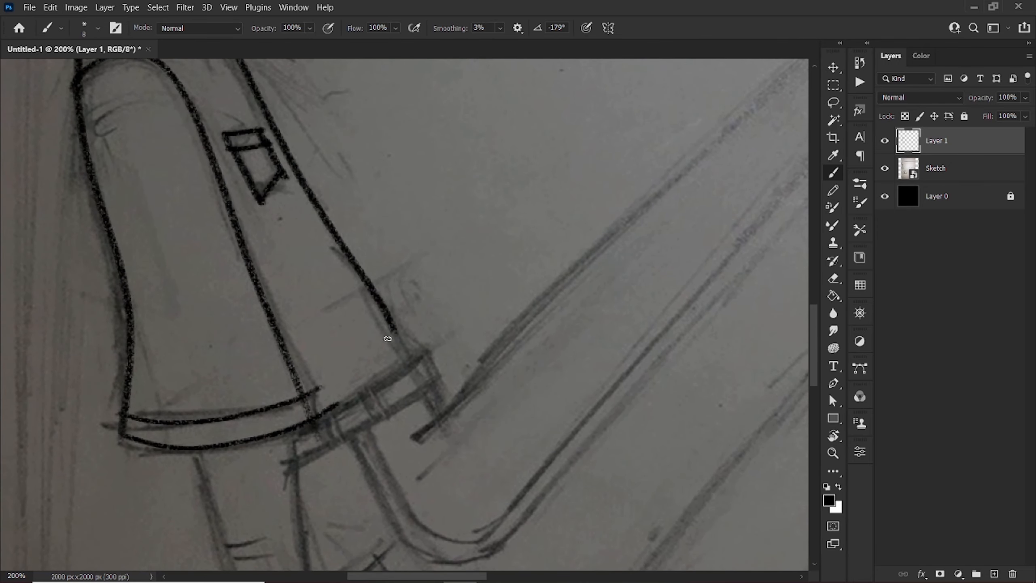
pyautogui.moveTo(392, 327); pyautogui.dragTo(419, 368)
pyautogui.moveTo(314, 424); pyautogui.dragTo(438, 347)
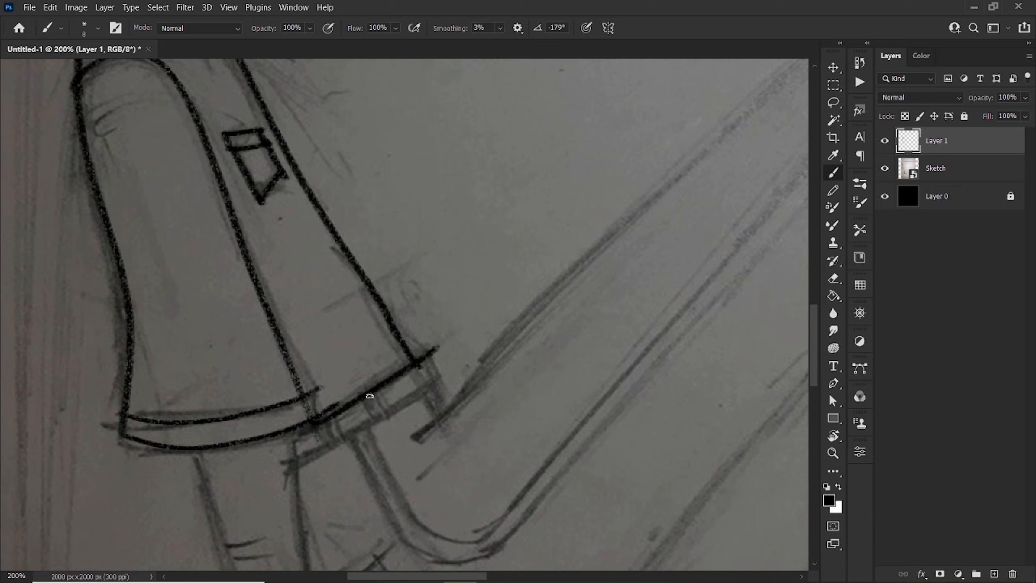
pyautogui.hotkey('ctrl', 'z')
pyautogui.moveTo(314, 412)
pyautogui.mouseDown()
pyautogui.moveTo(415, 355)
pyautogui.moveTo(437, 399)
pyautogui.mouseUp()
pyautogui.moveTo(302, 453); pyautogui.dragTo(445, 383)
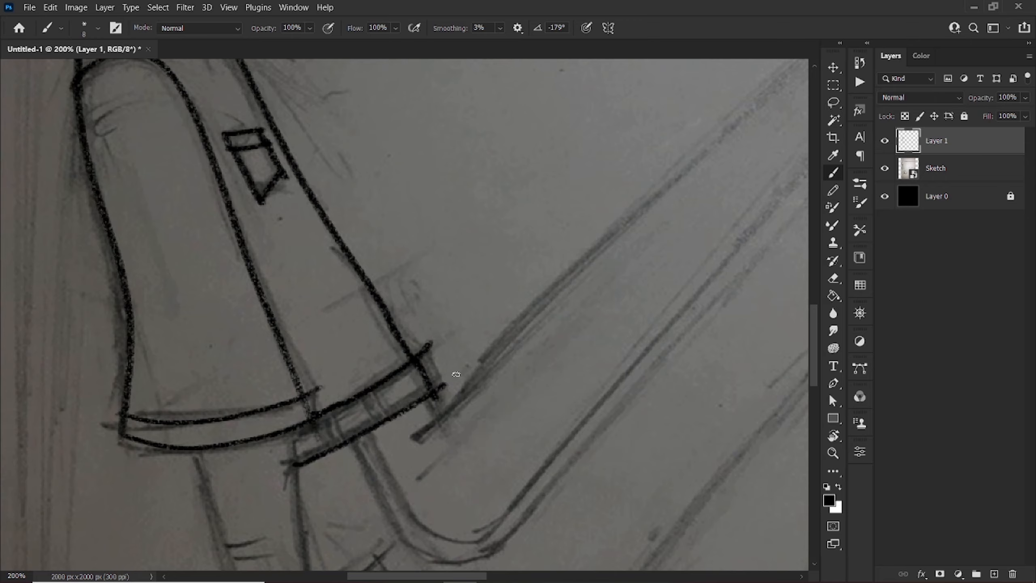
pyautogui.hotkey('ctrl', 'z')
pyautogui.moveTo(296, 464); pyautogui.dragTo(443, 371)
# - With the brush at size 10, trace the curved back of the heel on the shoe resting on the ground
pyautogui.moveTo(587, 305); pyautogui.dragTo(261, 456)
pyautogui.moveTo(503, 389); pyautogui.dragTo(498, 210)
pyautogui.moveTo(496, 532); pyautogui.dragTo(420, 261)
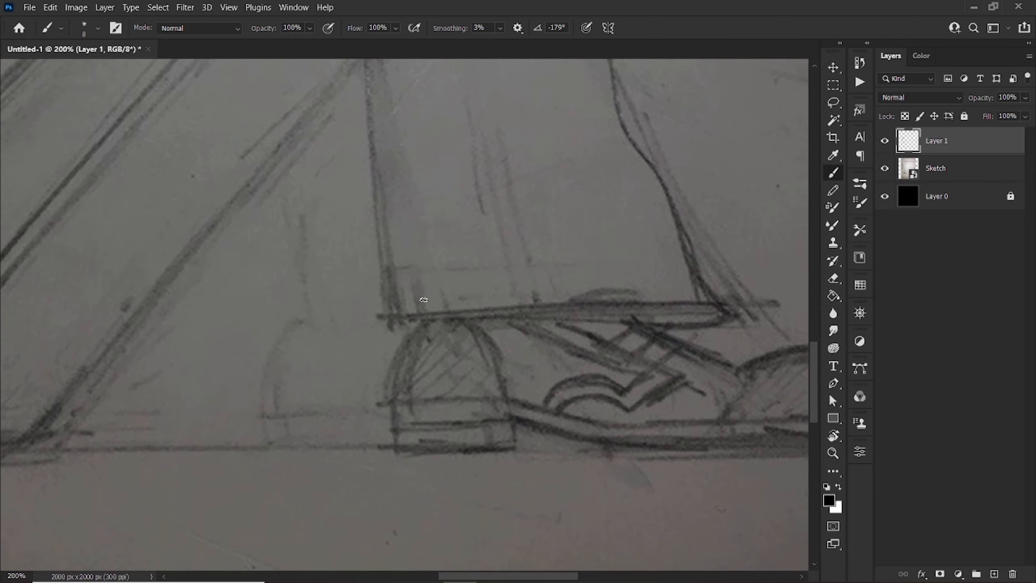
pyautogui.moveTo(398, 329)
pyautogui.mouseDown()
pyautogui.moveTo(420, 299)
pyautogui.moveTo(404, 351)
pyautogui.moveTo(412, 427)
pyautogui.mouseUp()
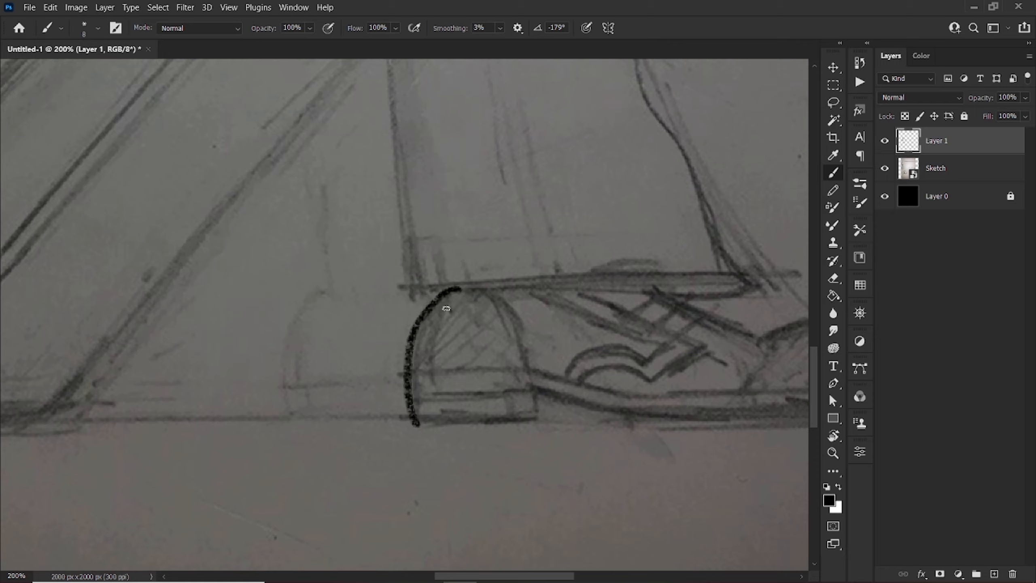
pyautogui.hotkey('ctrl', 'z')
pyautogui.moveTo(455, 286); pyautogui.dragTo(416, 425)
pyautogui.hotkey('ctrl', 'z')
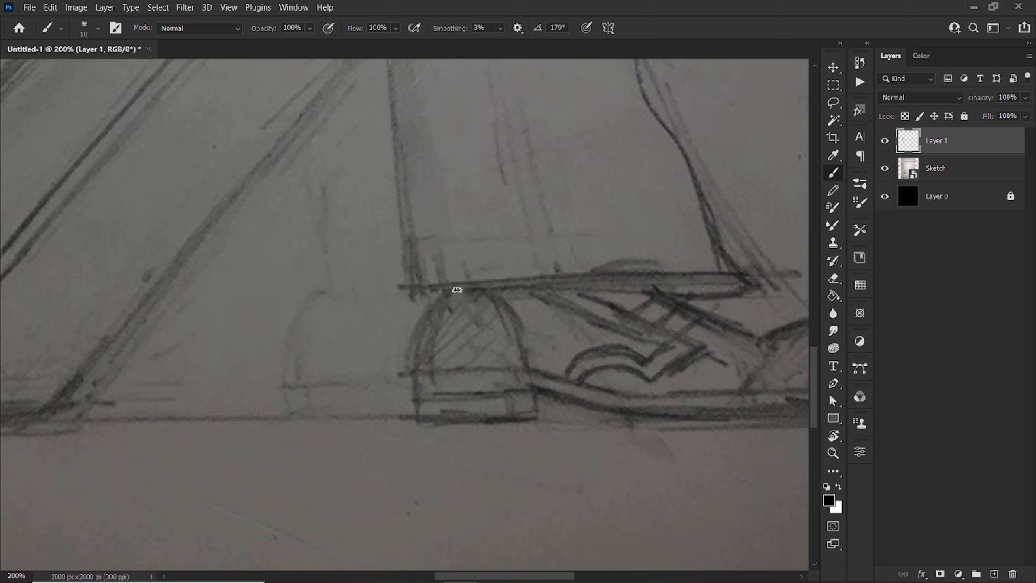
pyautogui.moveTo(456, 286)
pyautogui.mouseDown()
pyautogui.moveTo(417, 425)
pyautogui.moveTo(564, 422)
pyautogui.mouseUp()
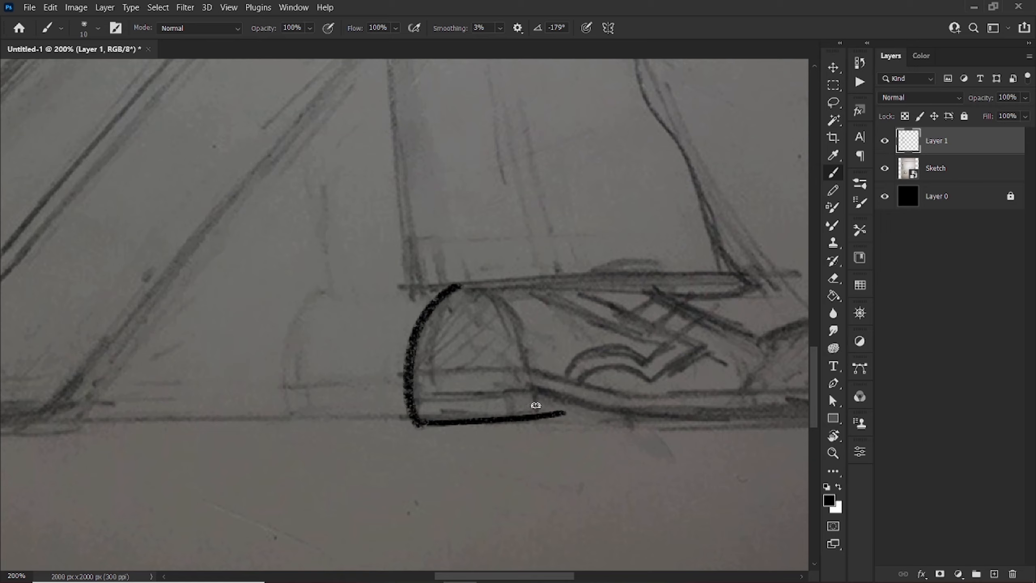
# - Trace the bottom, front and upper edges of the lower shoe's heel block, redoing the strokes that miss the sketch
pyautogui.hotkey('ctrl', 'z')
pyautogui.moveTo(428, 424); pyautogui.dragTo(562, 421)
pyautogui.hotkey('ctrl', 'z')
pyautogui.moveTo(419, 425); pyautogui.dragTo(533, 419)
pyautogui.moveTo(421, 399); pyautogui.dragTo(530, 390)
pyautogui.hotkey('ctrl', 'z')
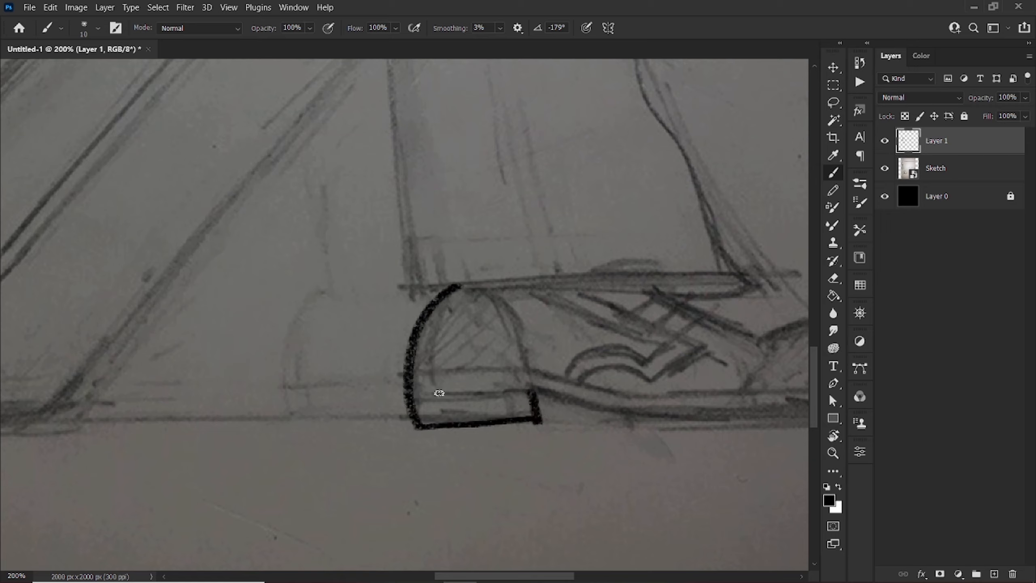
pyautogui.moveTo(413, 404); pyautogui.dragTo(538, 391)
# - Try to trace the lower shoe's sole edge from the heel block to the toe in single freehand strokes
pyautogui.moveTo(640, 368); pyautogui.dragTo(494, 294)
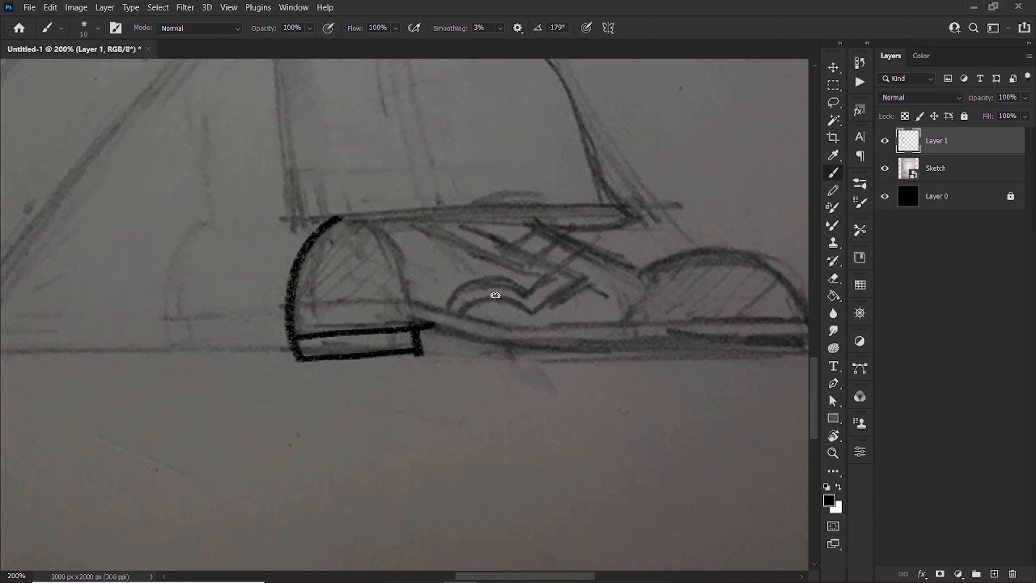
pyautogui.moveTo(433, 325); pyautogui.dragTo(727, 359)
pyautogui.moveTo(657, 346); pyautogui.dragTo(499, 334)
pyautogui.hotkey('ctrl', 'z')
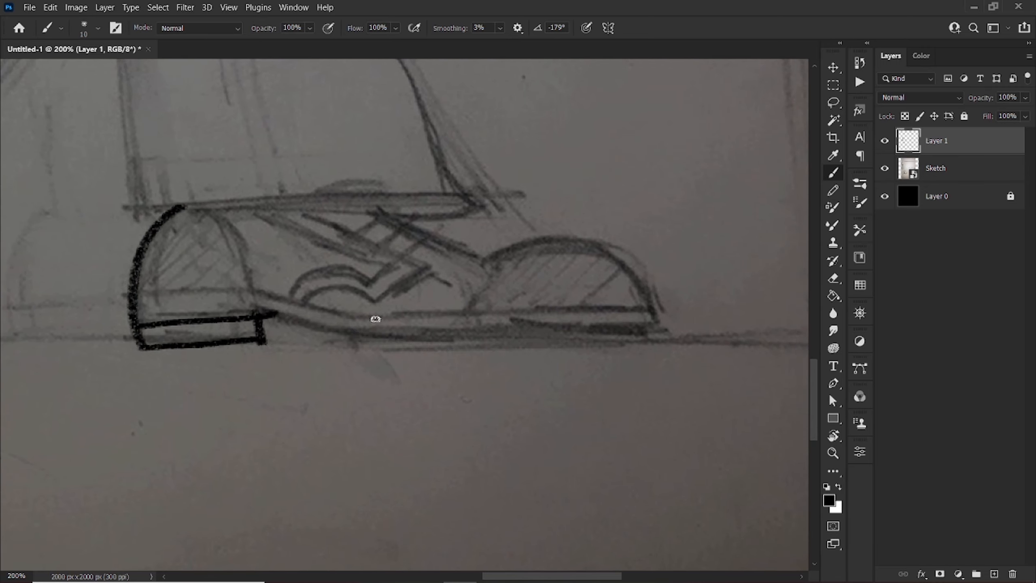
pyautogui.moveTo(274, 313); pyautogui.dragTo(669, 333)
pyautogui.hotkey('ctrl', 'z')
pyautogui.moveTo(265, 314)
pyautogui.mouseDown()
pyautogui.moveTo(365, 336)
pyautogui.moveTo(683, 325)
pyautogui.mouseUp()
pyautogui.hotkey('ctrl', 'z')
pyautogui.moveTo(266, 312)
pyautogui.mouseDown()
pyautogui.moveTo(562, 351)
pyautogui.moveTo(649, 333)
pyautogui.mouseUp()
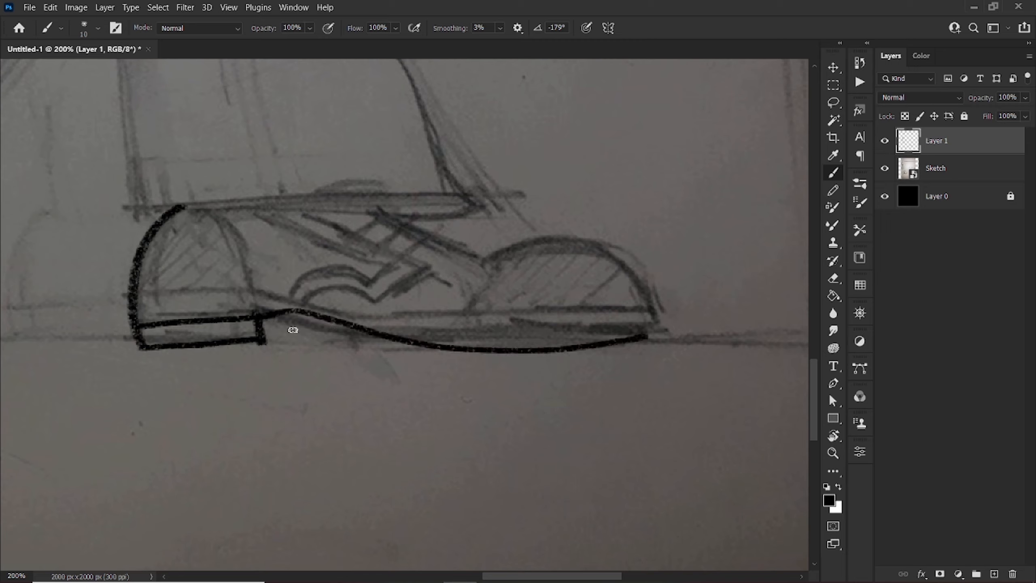
pyautogui.hotkey('ctrl', 'z')
pyautogui.moveTo(266, 313); pyautogui.dragTo(500, 339)
pyautogui.hotkey('ctrl', 'z')
pyautogui.moveTo(266, 314); pyautogui.dragTo(612, 338)
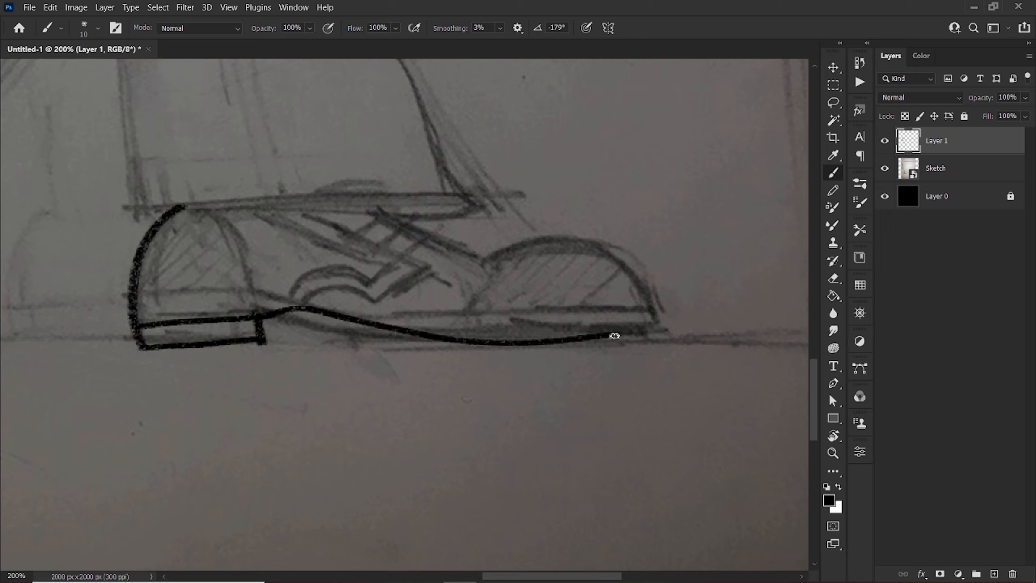
pyautogui.hotkey('ctrl', 'z')
pyautogui.moveTo(266, 314)
pyautogui.mouseDown()
pyautogui.moveTo(363, 327)
pyautogui.moveTo(686, 313)
pyautogui.mouseUp()
pyautogui.hotkey('ctrl', 'z')
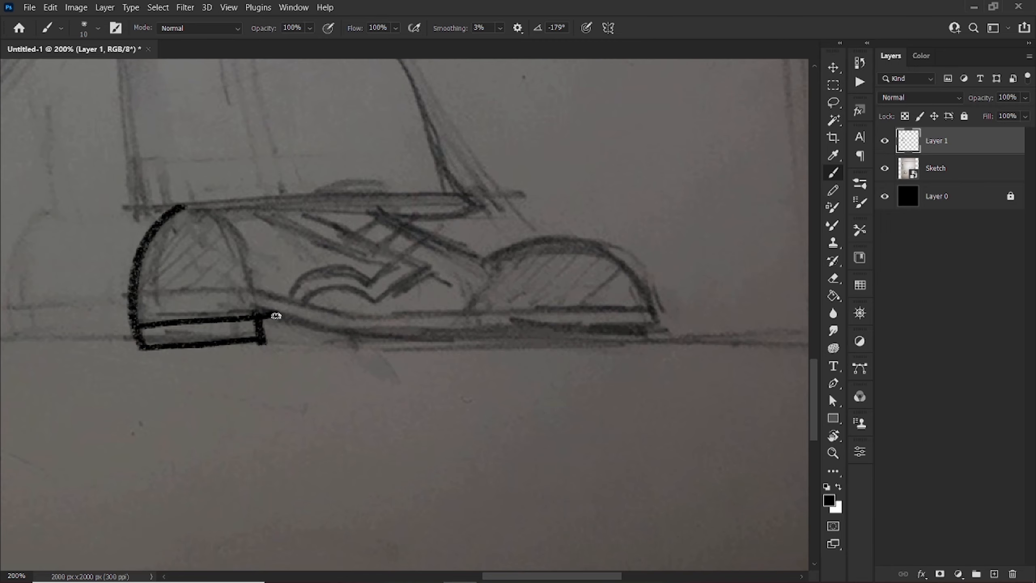
pyautogui.moveTo(272, 312); pyautogui.dragTo(674, 341)
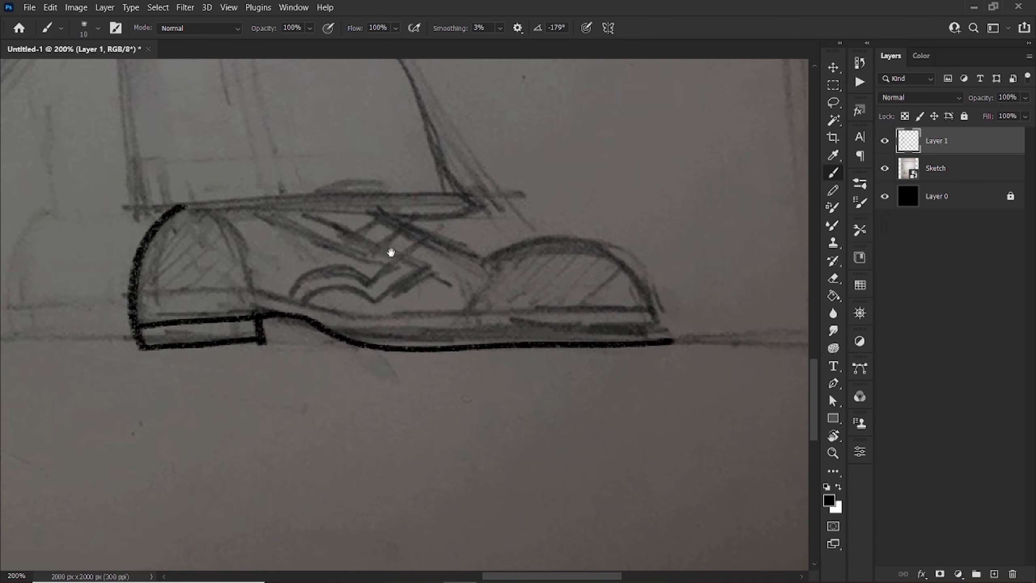
# - Trace the lower shoe's sloping front and rounded toe, and redraw the sole's bottom edge as straight segments from the heel
pyautogui.moveTo(388, 249); pyautogui.dragTo(431, 273)
pyautogui.moveTo(420, 232)
pyautogui.mouseDown()
pyautogui.moveTo(536, 264)
pyautogui.moveTo(537, 286)
pyautogui.moveTo(679, 369)
pyautogui.mouseUp()
pyautogui.hotkey('ctrl', 'z')
pyautogui.hotkey('ctrl', 'z')
pyautogui.moveTo(534, 287); pyautogui.dragTo(716, 402)
pyautogui.hotkey('ctrl', 'z')
pyautogui.moveTo(537, 291); pyautogui.dragTo(706, 384)
pyautogui.press('e')
pyautogui.moveTo(321, 331)
pyautogui.mouseDown()
pyautogui.moveTo(680, 368)
pyautogui.moveTo(352, 334)
pyautogui.moveTo(412, 368)
pyautogui.moveTo(720, 368)
pyautogui.mouseUp()
pyautogui.press('b')
# - Trace the curved heel-cap edge and the two diagonal lace lines on the lower shoe
pyautogui.moveTo(260, 228); pyautogui.dragTo(299, 335)
pyautogui.moveTo(349, 234); pyautogui.dragTo(479, 288)
pyautogui.moveTo(311, 227); pyautogui.dragTo(443, 288)
pyautogui.moveTo(344, 321); pyautogui.dragTo(479, 288)
pyautogui.hotkey('ctrl', 'z')
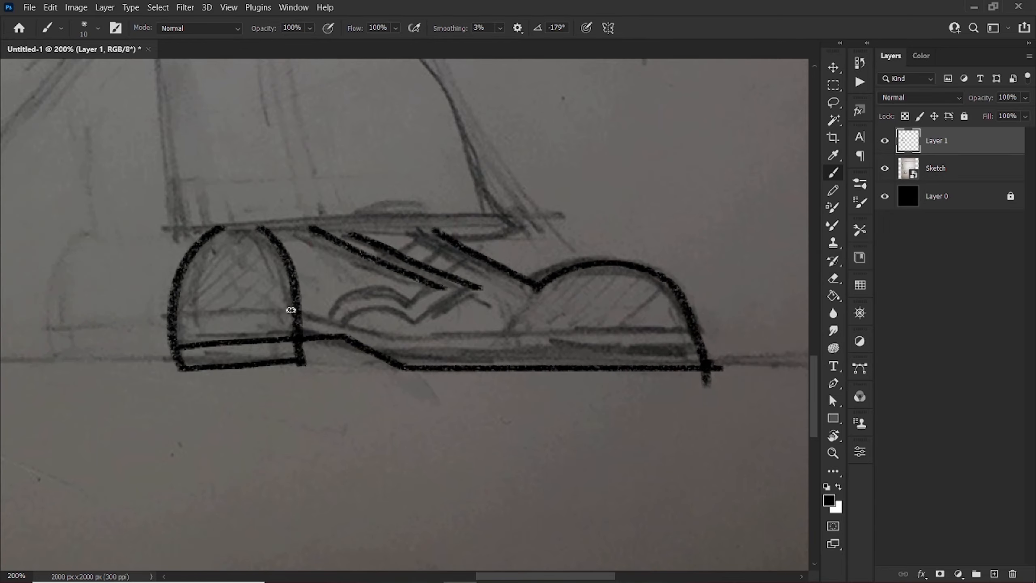
# - Trace the sole's upper line and the double curved stripe on the lower shoe's side
pyautogui.moveTo(465, 77)
pyautogui.mouseDown()
pyautogui.moveTo(423, 222)
pyautogui.moveTo(506, 97)
pyautogui.mouseUp()
pyautogui.moveTo(216, 341)
pyautogui.mouseDown()
pyautogui.moveTo(397, 335)
pyautogui.moveTo(734, 363)
pyautogui.mouseUp()
pyautogui.moveTo(481, 301); pyautogui.dragTo(371, 331)
pyautogui.moveTo(390, 342); pyautogui.dragTo(514, 312)
# - Trace both edges of the character's forearm and the outline of the hand resting on the ground
pyautogui.moveTo(664, 276); pyautogui.dragTo(546, 340)
pyautogui.moveTo(122, 353)
pyautogui.mouseDown()
pyautogui.moveTo(497, 321)
pyautogui.moveTo(547, 350)
pyautogui.mouseUp()
pyautogui.moveTo(277, 219); pyautogui.dragTo(341, 446)
pyautogui.moveTo(393, 222); pyautogui.dragTo(385, 516)
pyautogui.moveTo(385, 517); pyautogui.dragTo(444, 397)
pyautogui.moveTo(395, 311)
pyautogui.mouseDown()
pyautogui.moveTo(229, 367)
pyautogui.moveTo(351, 349)
pyautogui.mouseUp()
pyautogui.moveTo(332, 394); pyautogui.dragTo(450, 347)
pyautogui.moveTo(407, 81); pyautogui.dragTo(358, 338)
# - Set the brush smoothing to 66% and trace the raised trouser leg's top outline over the knee, its hem and wavy underside
pyautogui.hotkey('ctrl', '0')
pyautogui.hotkey('ctrl', '1')
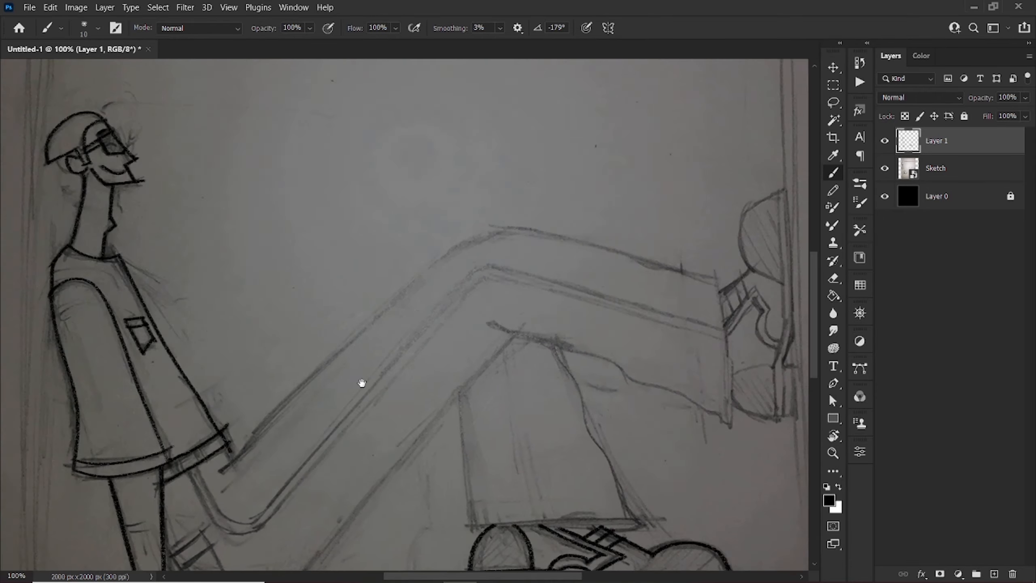
pyautogui.moveTo(360, 384); pyautogui.dragTo(348, 259)
pyautogui.moveTo(451, 28); pyautogui.dragTo(476, 28)
pyautogui.moveTo(208, 342)
pyautogui.mouseDown()
pyautogui.moveTo(453, 115)
pyautogui.moveTo(316, 127)
pyautogui.mouseUp()
pyautogui.moveTo(316, 128)
pyautogui.mouseDown()
pyautogui.moveTo(568, 160)
pyautogui.moveTo(579, 308)
pyautogui.mouseUp()
pyautogui.moveTo(341, 202); pyautogui.dragTo(579, 306)
# - Trace the side edges and hem of the lower trouser leg, and the thigh's underside from the seat up to the knee
pyautogui.moveTo(402, 227); pyautogui.dragTo(481, 407)
pyautogui.moveTo(309, 278)
pyautogui.mouseDown()
pyautogui.moveTo(379, 404)
pyautogui.moveTo(473, 402)
pyautogui.mouseUp()
pyautogui.hotkey('ctrl', 'z')
pyautogui.moveTo(320, 409); pyautogui.dragTo(483, 407)
pyautogui.moveTo(323, 351); pyautogui.dragTo(481, 329)
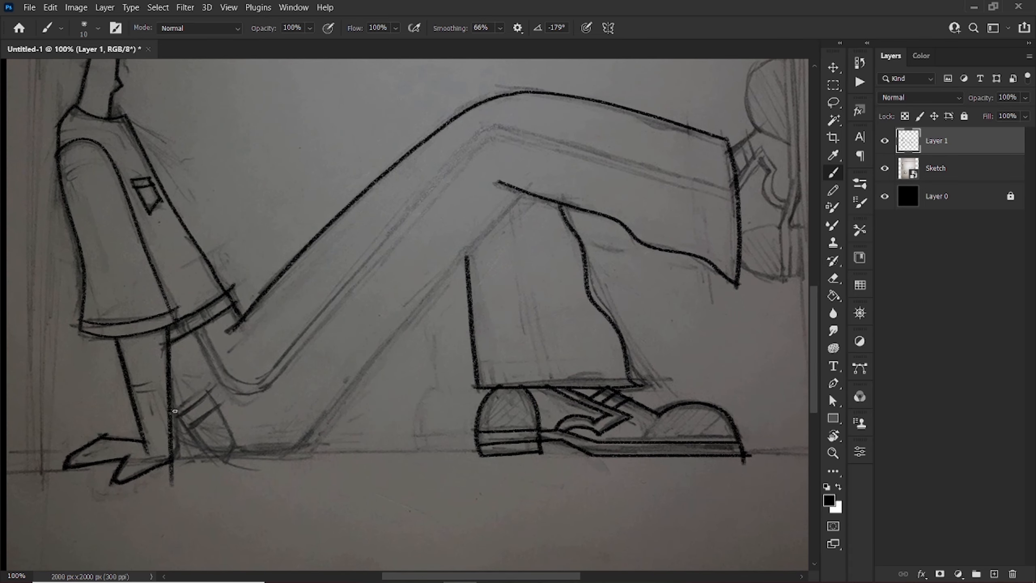
pyautogui.moveTo(176, 411); pyautogui.dragTo(525, 192)
# - Set the brush smoothing to 10% and trace the double side stripe along the raised trouser leg, replacing the missed strokes
pyautogui.moveTo(204, 325)
pyautogui.mouseDown()
pyautogui.moveTo(220, 354)
pyautogui.moveTo(734, 191)
pyautogui.moveTo(447, 188)
pyautogui.moveTo(736, 204)
pyautogui.mouseUp()
pyautogui.hotkey('ctrl', 'z')
pyautogui.hotkey('ctrl', 'z')
pyautogui.click(500, 28)
pyautogui.moveTo(514, 45); pyautogui.dragTo(539, 45)
pyautogui.moveTo(204, 326); pyautogui.dragTo(234, 388)
pyautogui.hotkey('ctrl', 'z')
pyautogui.click(500, 28)
pyautogui.moveTo(518, 44); pyautogui.dragTo(460, 44)
pyautogui.moveTo(202, 329)
pyautogui.mouseDown()
pyautogui.moveTo(377, 245)
pyautogui.moveTo(741, 197)
pyautogui.moveTo(208, 355)
pyautogui.moveTo(323, 327)
pyautogui.moveTo(448, 183)
pyautogui.moveTo(736, 204)
pyautogui.mouseUp()
# - Trace the raised shoe's rounded toe, the back of its heel and the heel block
pyautogui.moveTo(720, 64); pyautogui.dragTo(478, 173)
pyautogui.keyDown('ctrl'); pyautogui.click(581, 170); pyautogui.keyUp('ctrl')
pyautogui.moveTo(432, 342); pyautogui.dragTo(367, 241)
pyautogui.press('r')
pyautogui.moveTo(404, 233); pyautogui.dragTo(483, 312)
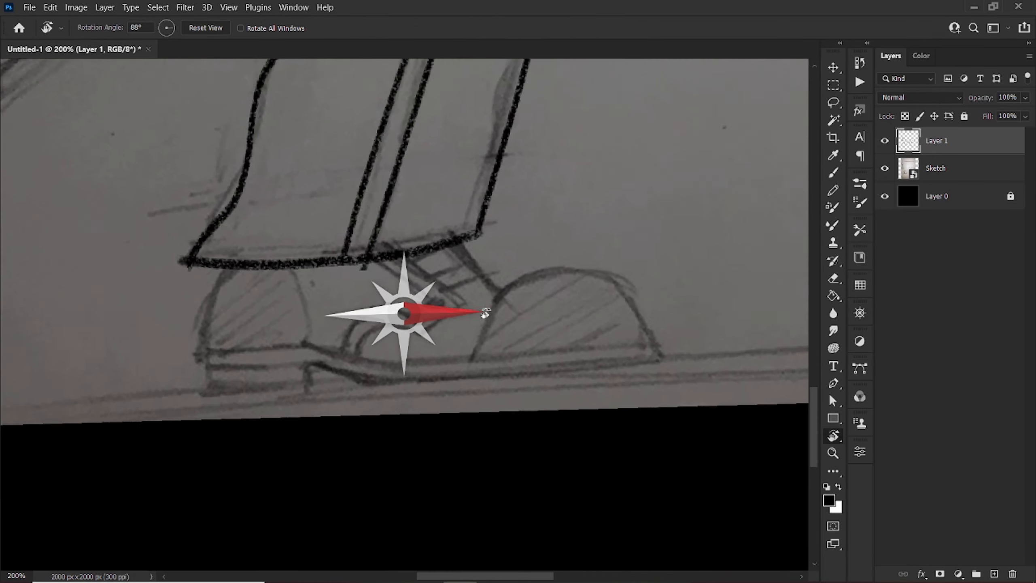
pyautogui.moveTo(459, 243); pyautogui.dragTo(652, 363)
pyautogui.moveTo(226, 264); pyautogui.dragTo(208, 363)
pyautogui.moveTo(208, 350); pyautogui.dragTo(305, 341)
pyautogui.moveTo(209, 366)
pyautogui.mouseDown()
pyautogui.moveTo(311, 357)
pyautogui.moveTo(208, 390)
pyautogui.mouseUp()
pyautogui.moveTo(208, 389); pyautogui.dragTo(306, 367)
# - Trace the raised shoe's curved heel-cap edge and the upper and lower edges of its sole
pyautogui.moveTo(291, 267); pyautogui.dragTo(311, 363)
pyautogui.moveTo(310, 339)
pyautogui.mouseDown()
pyautogui.moveTo(311, 364)
pyautogui.moveTo(345, 341)
pyautogui.moveTo(407, 365)
pyautogui.mouseUp()
pyautogui.moveTo(404, 363); pyautogui.dragTo(651, 362)
pyautogui.moveTo(314, 356); pyautogui.dragTo(395, 379)
pyautogui.moveTo(396, 380)
pyautogui.mouseDown()
pyautogui.moveTo(655, 372)
pyautogui.moveTo(653, 382)
pyautogui.mouseUp()
# - Trace the raised shoe's toe-cap edge, curved side stripe and lace lines
pyautogui.moveTo(501, 297); pyautogui.dragTo(469, 373)
pyautogui.moveTo(355, 347)
pyautogui.mouseDown()
pyautogui.moveTo(461, 310)
pyautogui.moveTo(437, 304)
pyautogui.moveTo(417, 320)
pyautogui.moveTo(437, 301)
pyautogui.mouseUp()
pyautogui.hotkey('ctrl', 'z')
pyautogui.moveTo(380, 261)
pyautogui.mouseDown()
pyautogui.moveTo(447, 307)
pyautogui.moveTo(465, 307)
pyautogui.mouseUp()
pyautogui.hotkey('ctrl', '0')
pyautogui.press('r')
pyautogui.press('Escape')
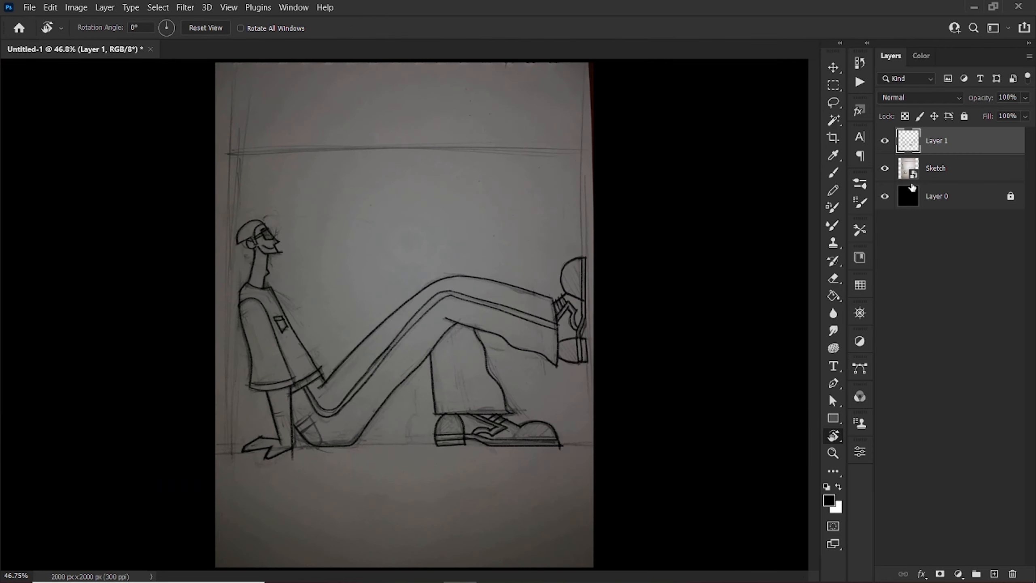
# - Fill Layer 0 with white and toggle the Sketch layer's visibility to check the line art
pyautogui.click(914, 192)
pyautogui.press('g')
pyautogui.click(631, 293)
pyautogui.click(884, 168)
pyautogui.click(884, 169)
pyautogui.hotkey('ctrl', '+')
pyautogui.hotkey('ctrl', '+')
# - Draw a straight black ground line under the character with the Brush on Layer 1
pyautogui.click(911, 143)
pyautogui.press('b')
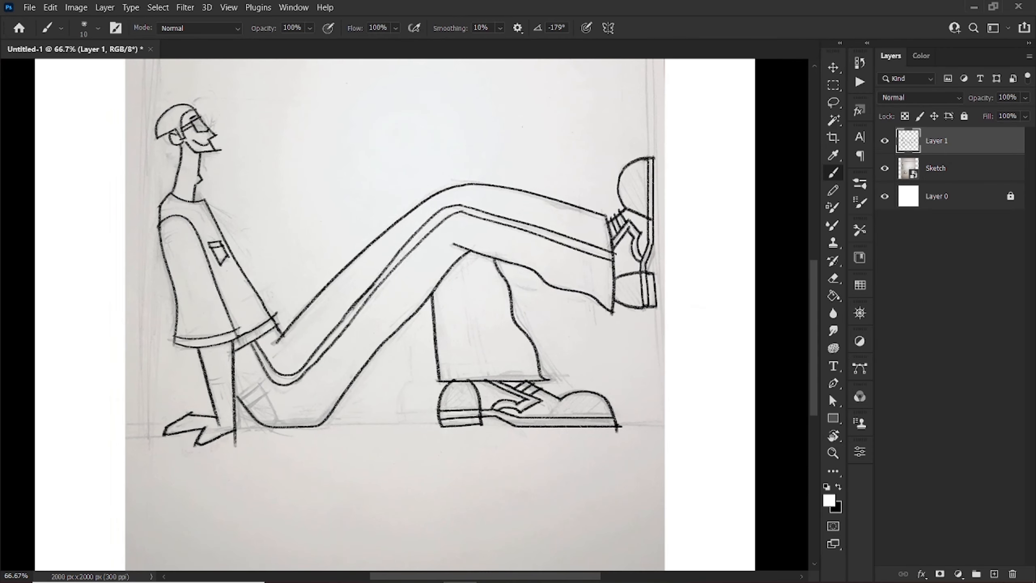
pyautogui.press('x')
pyautogui.moveTo(138, 436); pyautogui.dragTo(314, 430)
pyautogui.hotkey('ctrl', 'z')
pyautogui.moveTo(203, 429)
pyautogui.mouseDown()
pyautogui.moveTo(722, 429)
pyautogui.moveTo(117, 429)
pyautogui.mouseUp()
# - Draw straight vertical wall lines along the raised shoe's sole and behind the character's back
pyautogui.moveTo(654, 158); pyautogui.dragTo(654, 486)
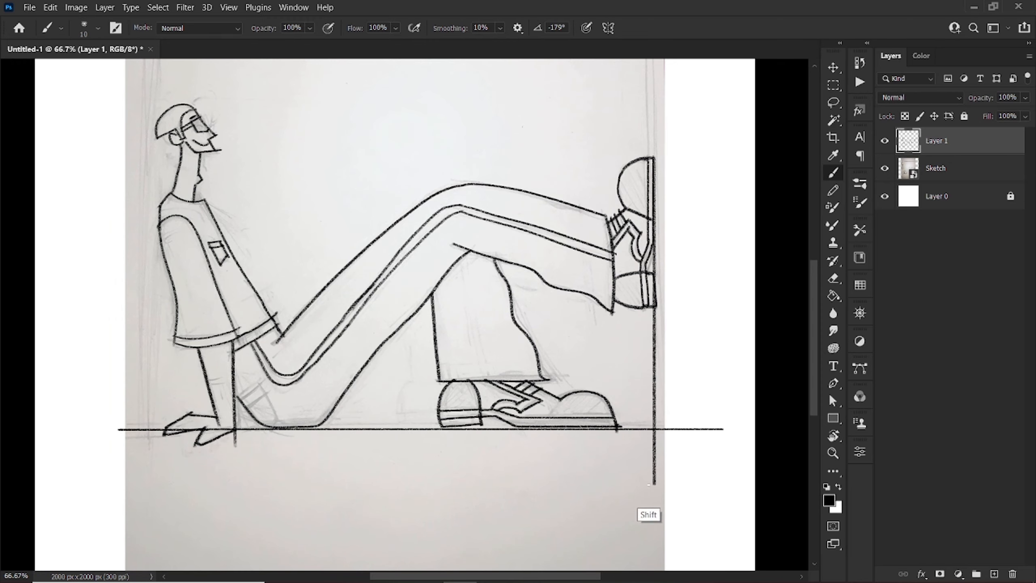
pyautogui.moveTo(489, 239); pyautogui.dragTo(557, 269)
pyautogui.moveTo(721, 186); pyautogui.dragTo(721, 58)
pyautogui.moveTo(227, 497); pyautogui.dragTo(226, 74)
# - Erase the line ends that overshoot the walls and ground, and hide the Sketch layer
pyautogui.moveTo(557, 249); pyautogui.dragTo(462, 266)
pyautogui.press('e')
pyautogui.moveTo(628, 538); pyautogui.dragTo(627, 485)
pyautogui.moveTo(638, 476); pyautogui.dragTo(695, 476)
pyautogui.moveTo(125, 512)
pyautogui.mouseDown()
pyautogui.moveTo(137, 491)
pyautogui.moveTo(169, 500)
pyautogui.mouseUp()
pyautogui.moveTo(168, 286); pyautogui.dragTo(302, 323)
pyautogui.moveTo(256, 223); pyautogui.dragTo(246, 198)
pyautogui.press('b')
pyautogui.hotkey('ctrl', '0')
pyautogui.click(885, 168)
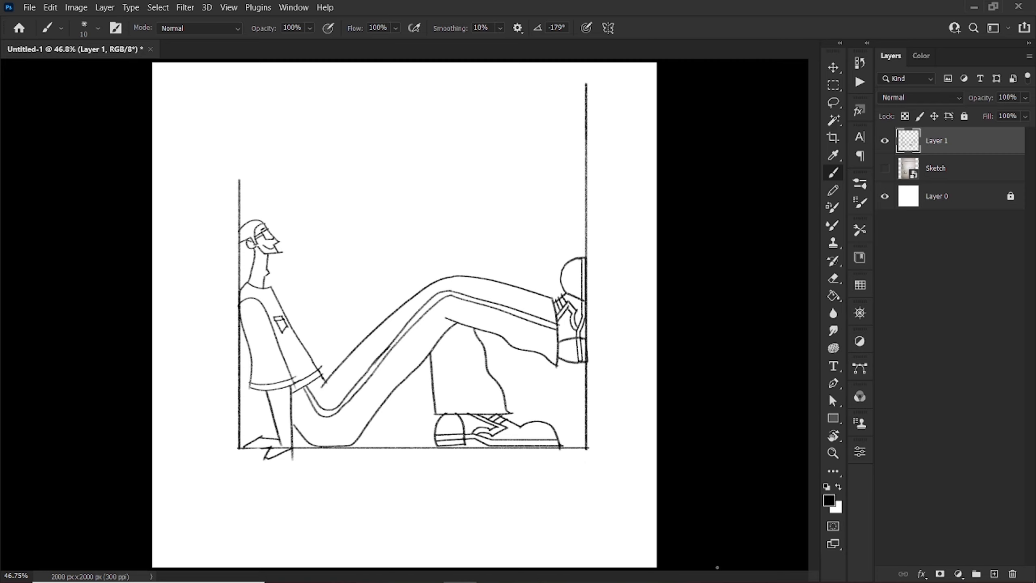
# - Start a quick export of the line art as JPG with the Day 2 Files folder as destination
pyautogui.click(23, 11)
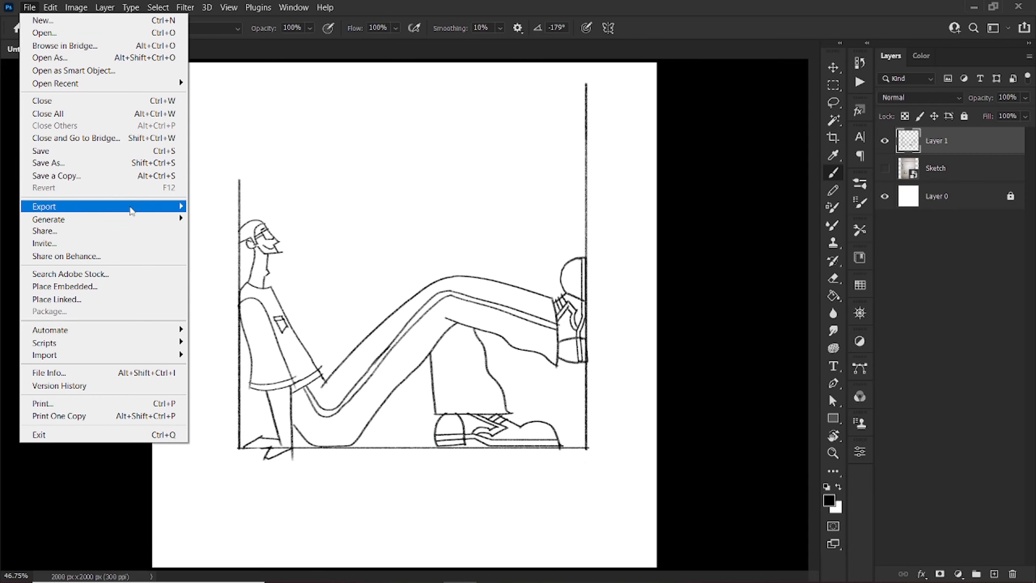
pyautogui.moveTo(136, 211)
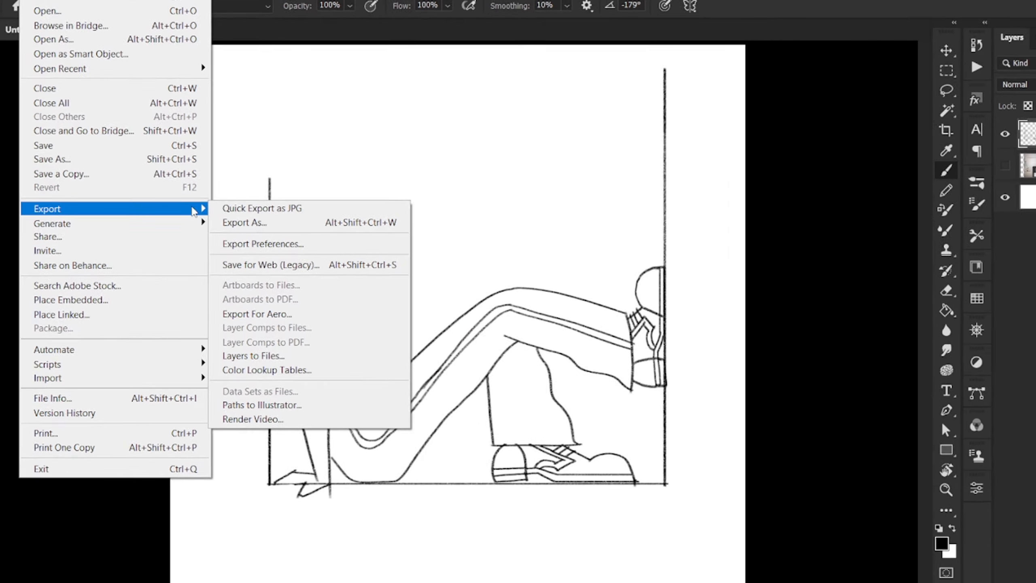
pyautogui.click(232, 206)
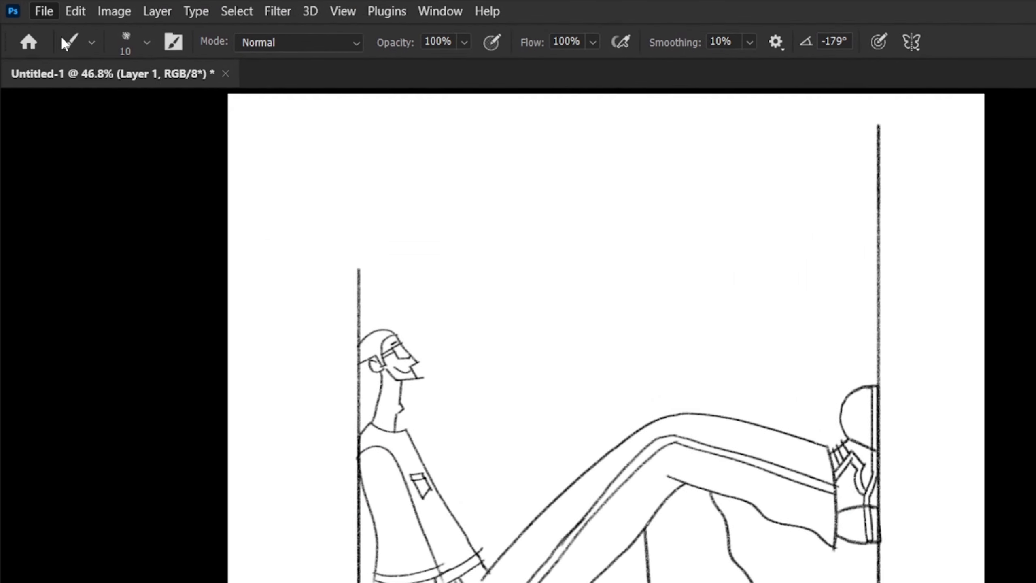
pyautogui.click(44, 11)
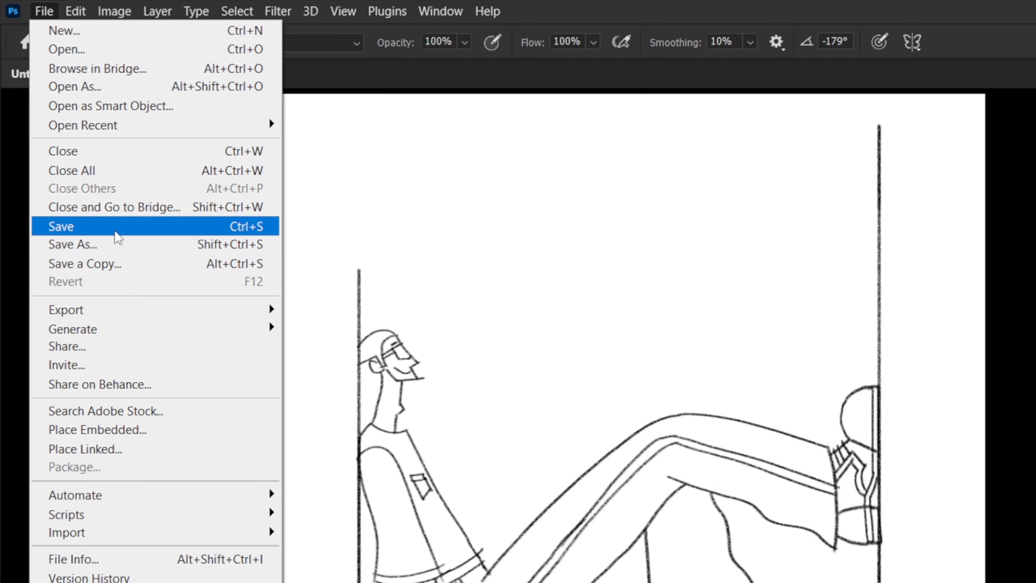
pyautogui.moveTo(143, 288)
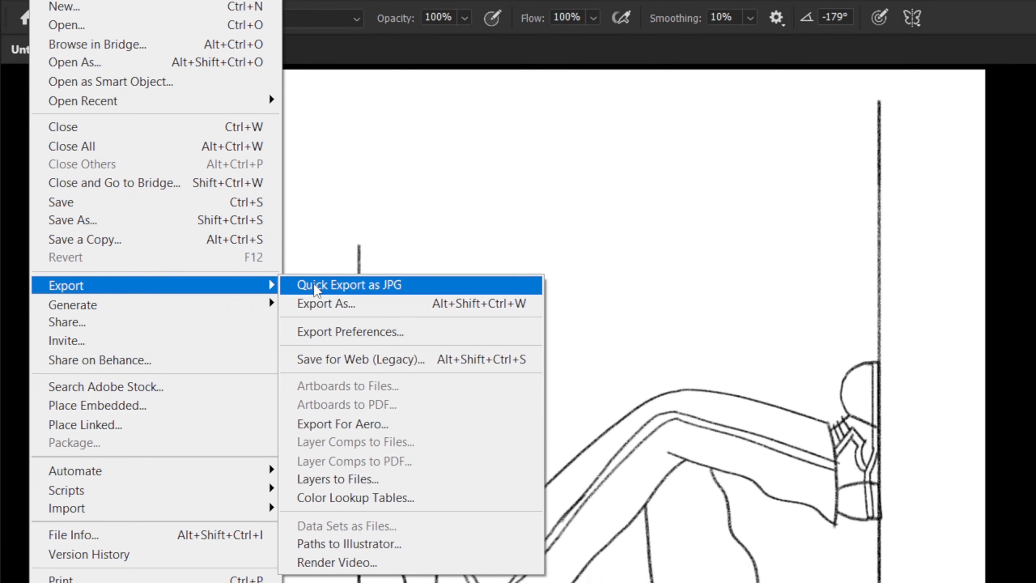
pyautogui.click(326, 286)
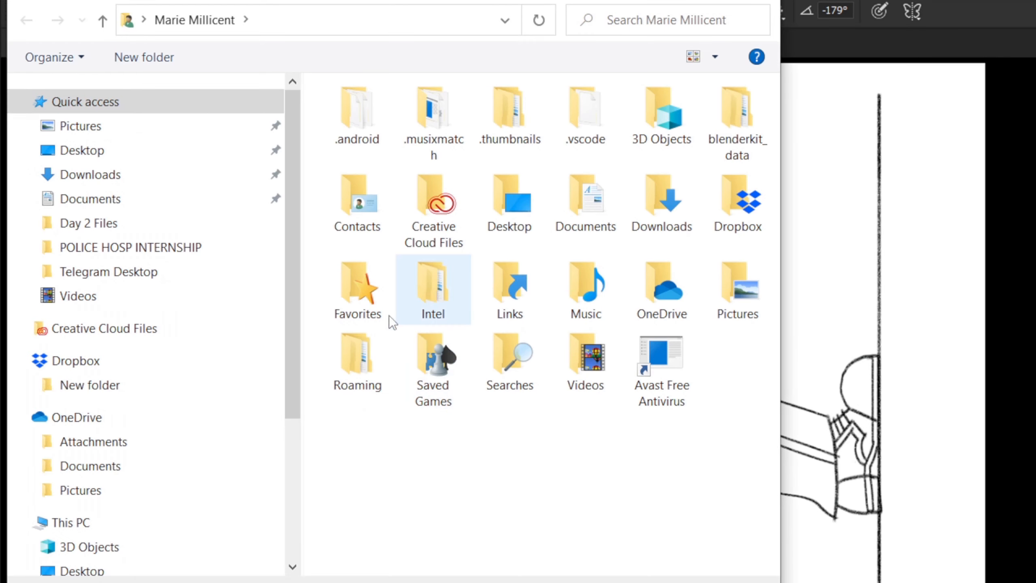
pyautogui.click(110, 227)
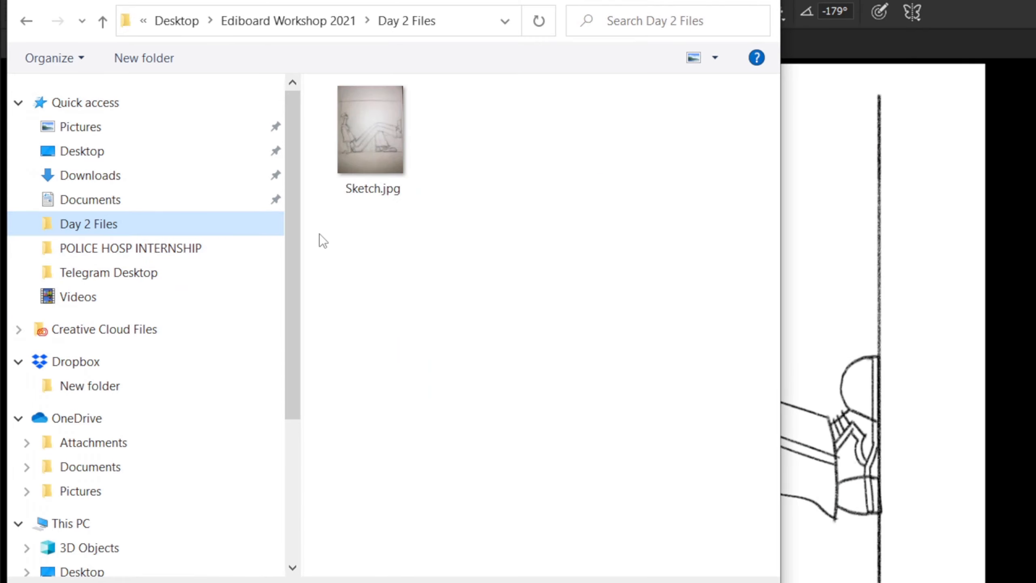
# - Try to save the exported image under the file name "......"
pyautogui.doubleClick(164, 362)
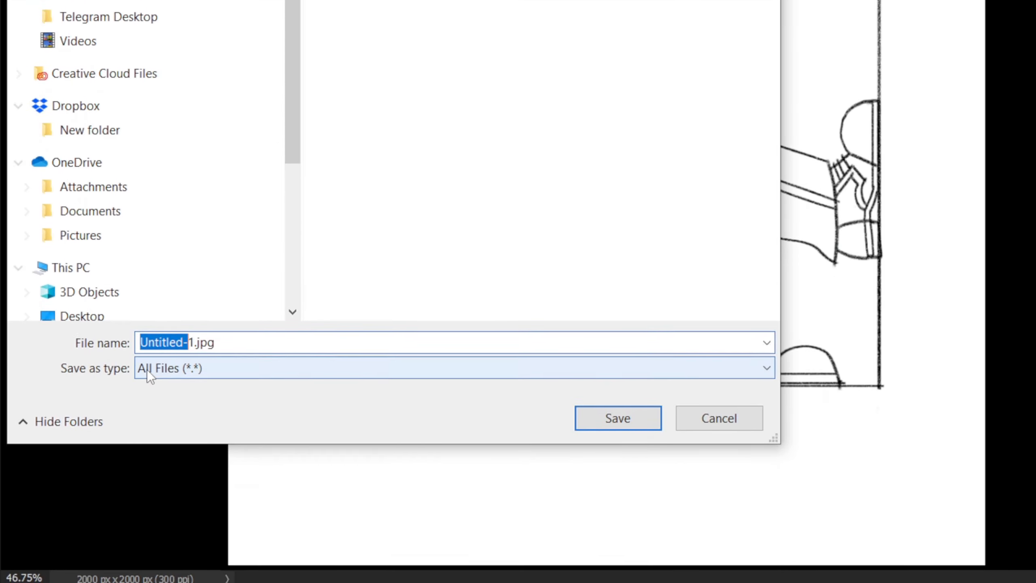
pyautogui.click(148, 390)
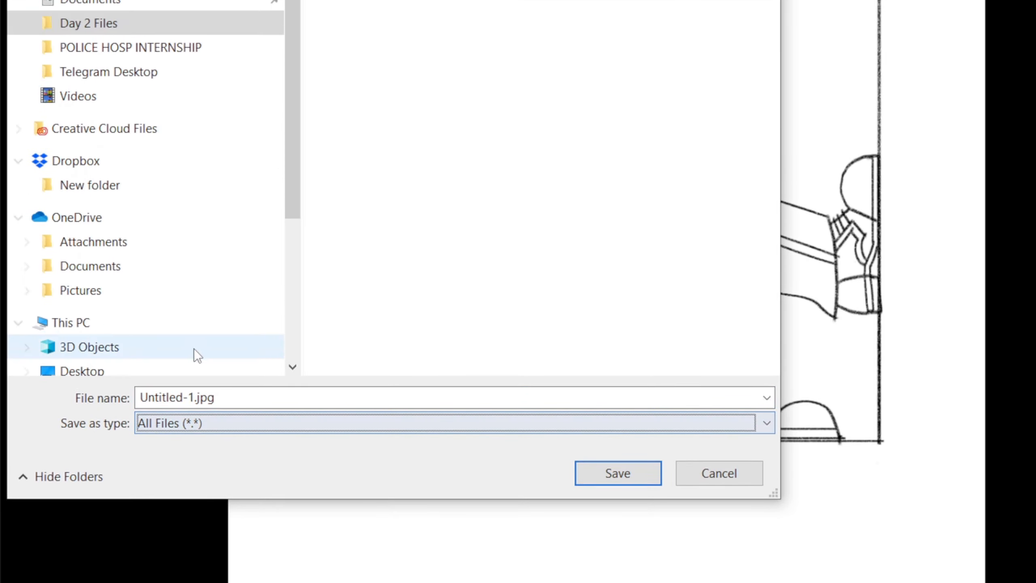
pyautogui.click(168, 337)
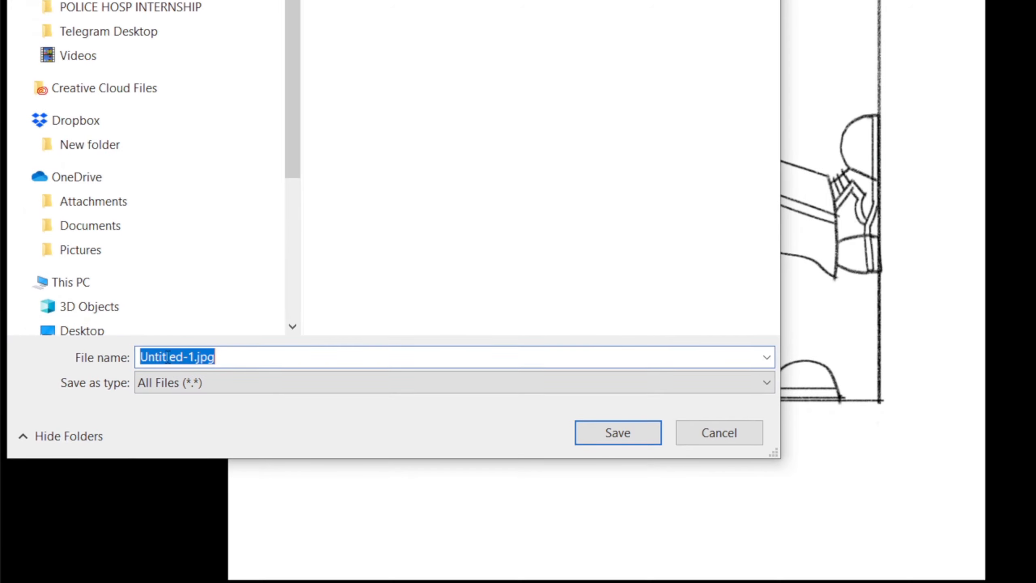
pyautogui.write('......')
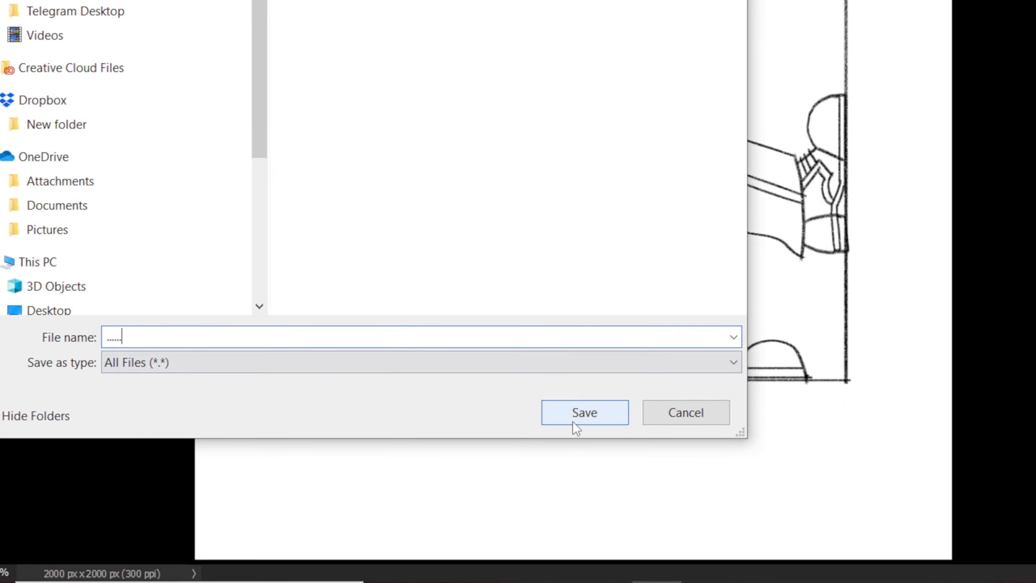
pyautogui.click(576, 415)
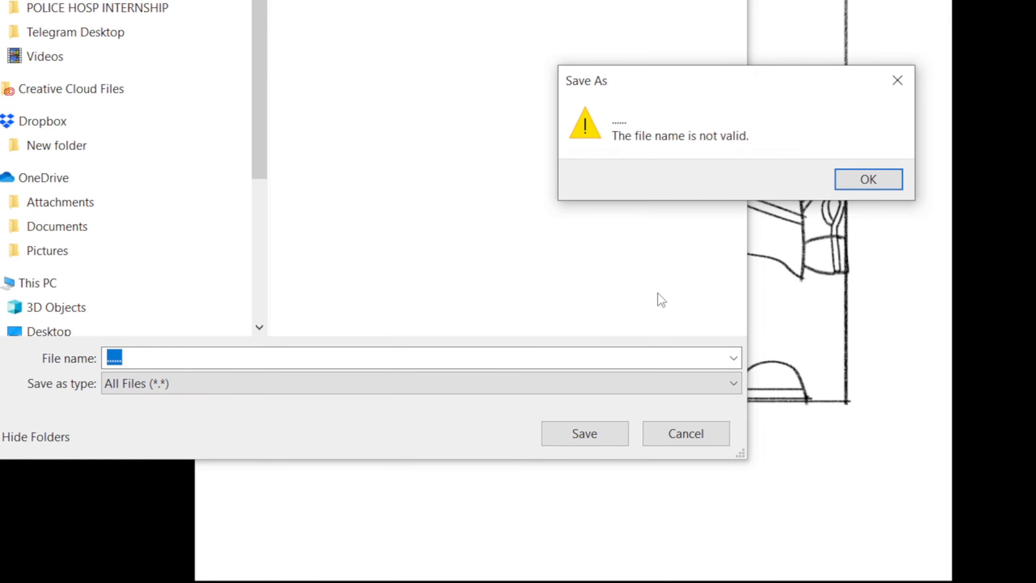
pyautogui.press('Return')
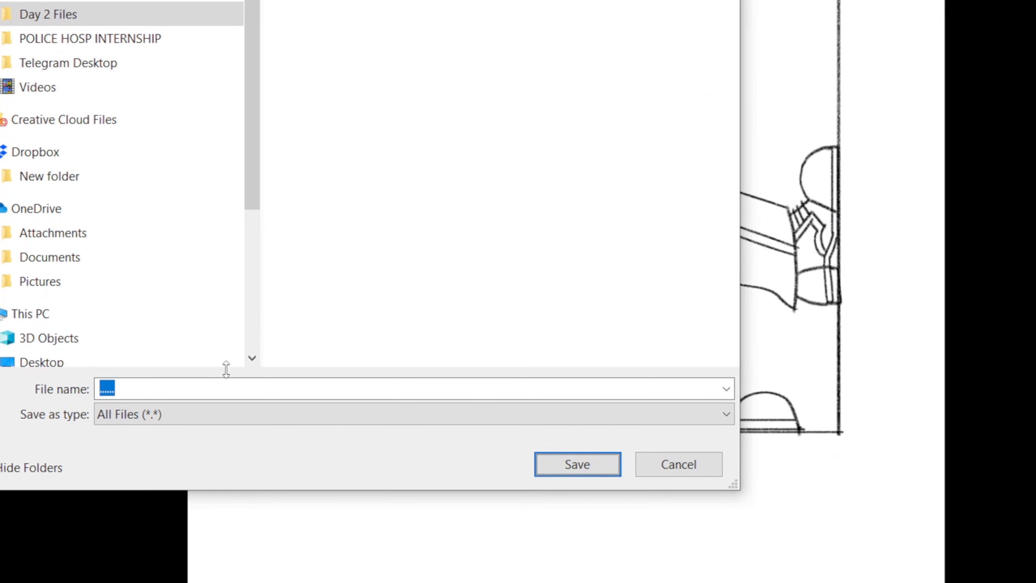
# - Save the exported line art under the file name "u.jpg"
pyautogui.click(320, 382)
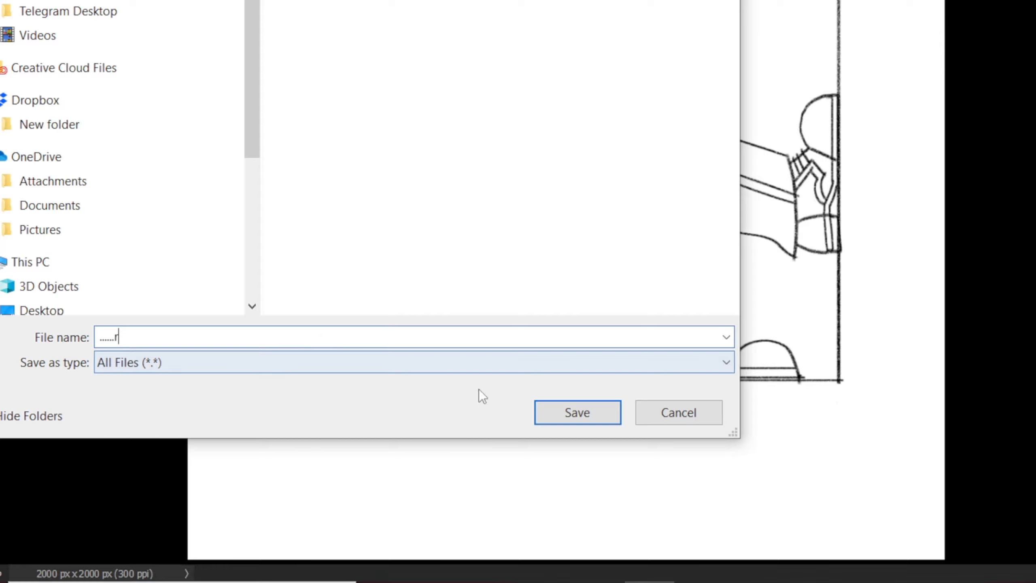
pyautogui.click(506, 362)
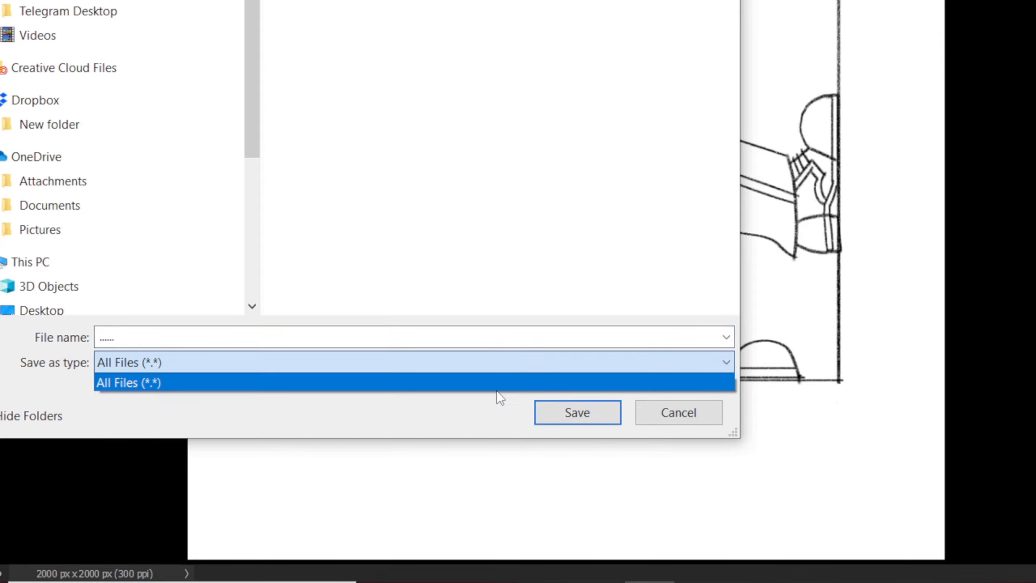
pyautogui.click(394, 337)
pyautogui.click(393, 337)
pyautogui.click(394, 336)
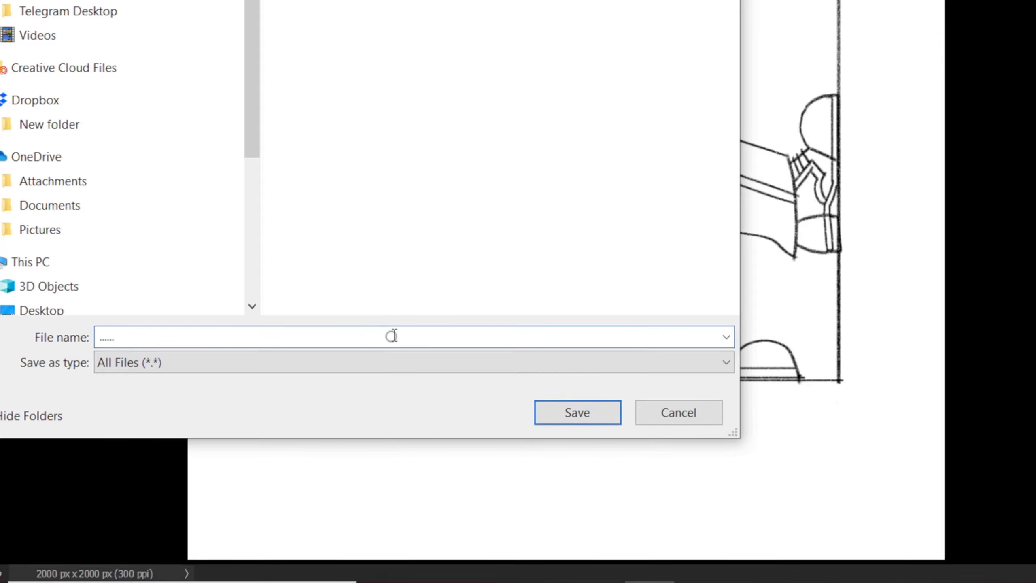
pyautogui.doubleClick(389, 337)
pyautogui.write('u.jpg')
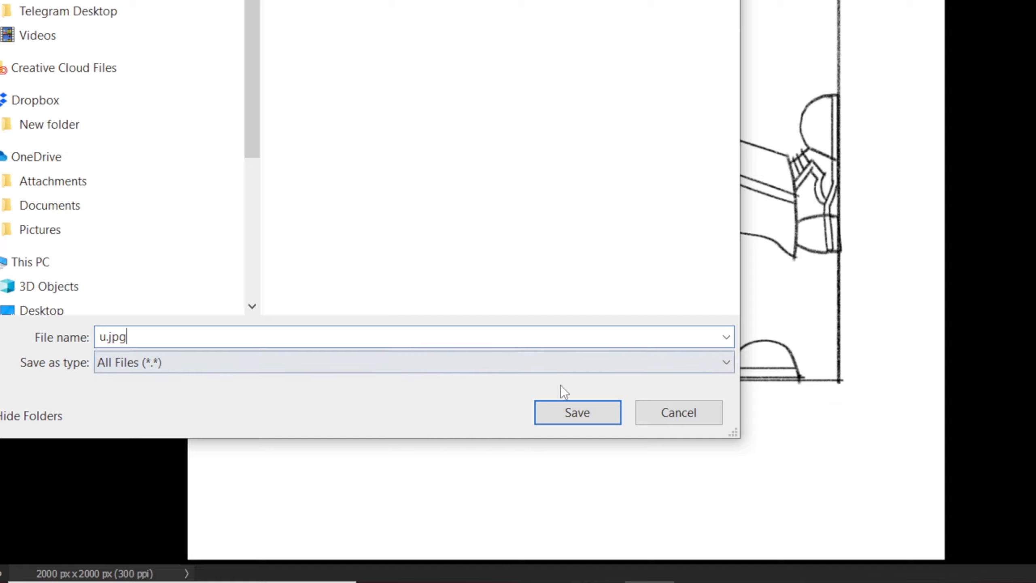
pyautogui.click(595, 414)
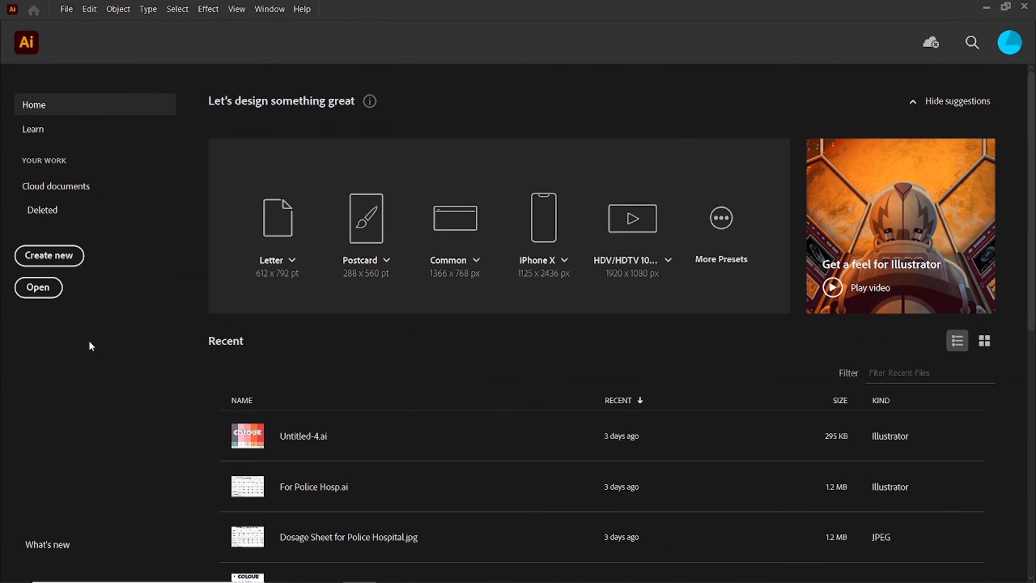
# - Switch to Illustrator and create a new 2000 x 2000 px document in RGB Color with High (300 ppi) raster effects
pyautogui.click(58, 261)
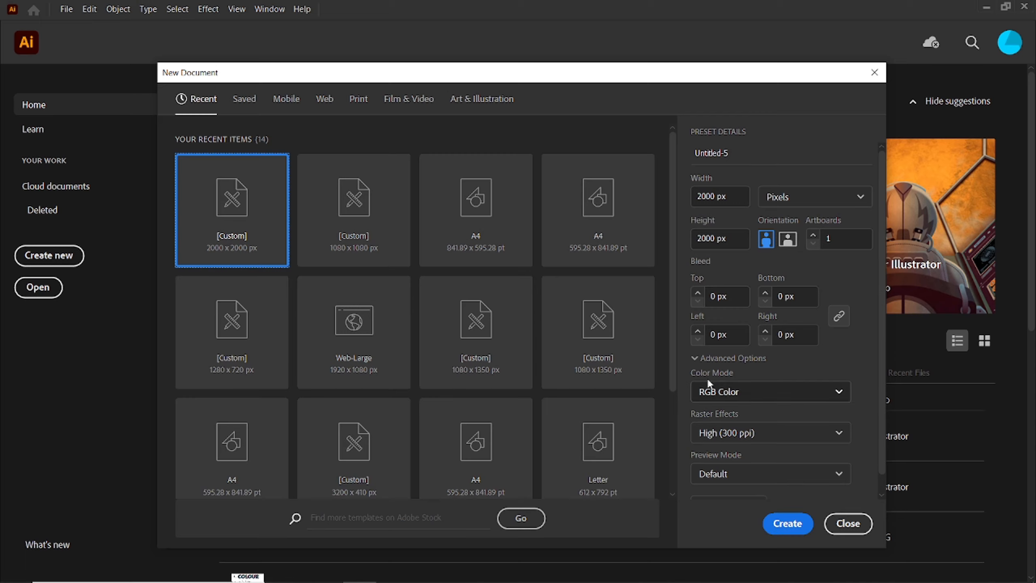
pyautogui.click(779, 525)
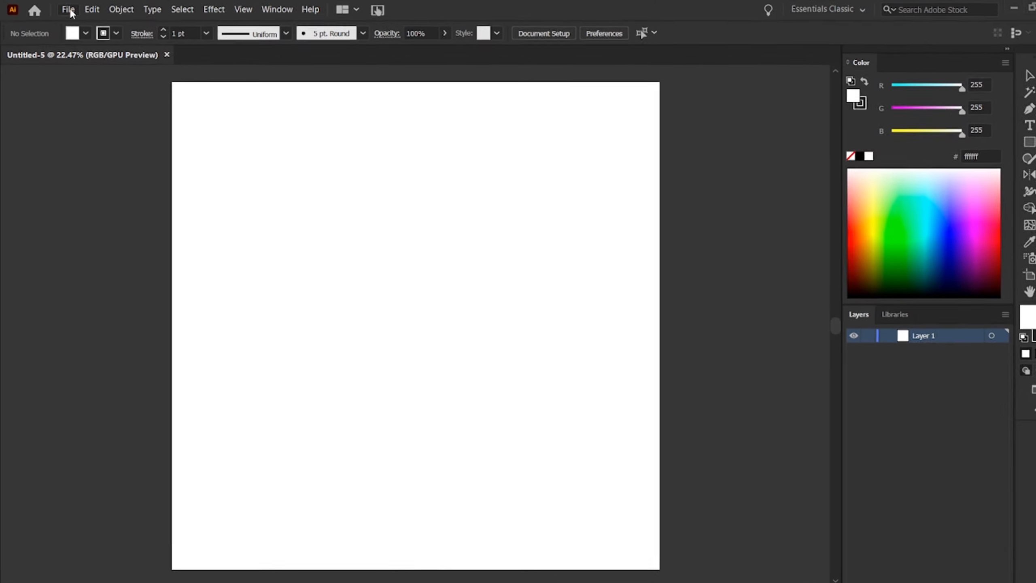
# - Place U.jpg from the Day 2 Files folder into the document as a template
pyautogui.click(69, 11)
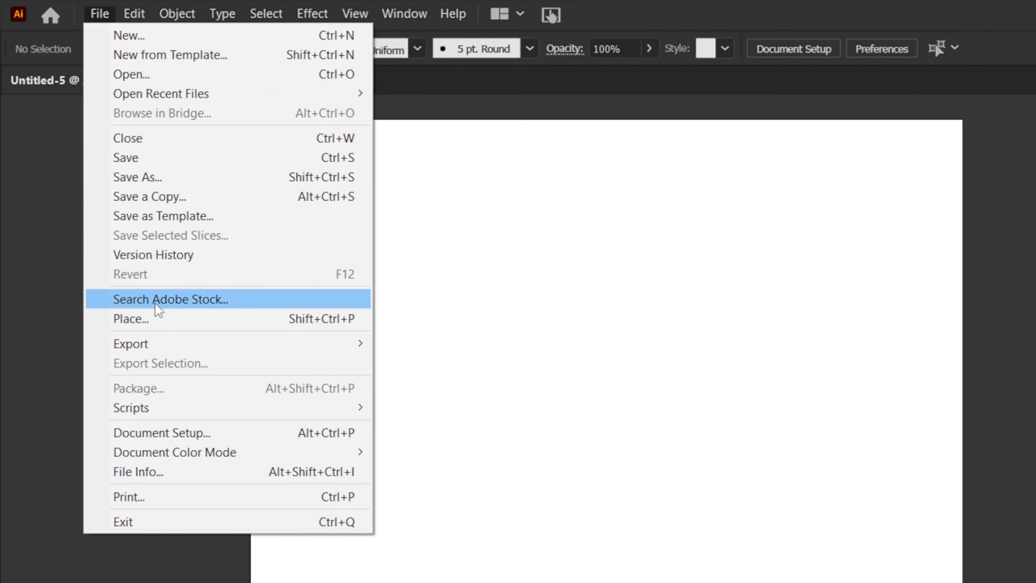
pyautogui.click(157, 318)
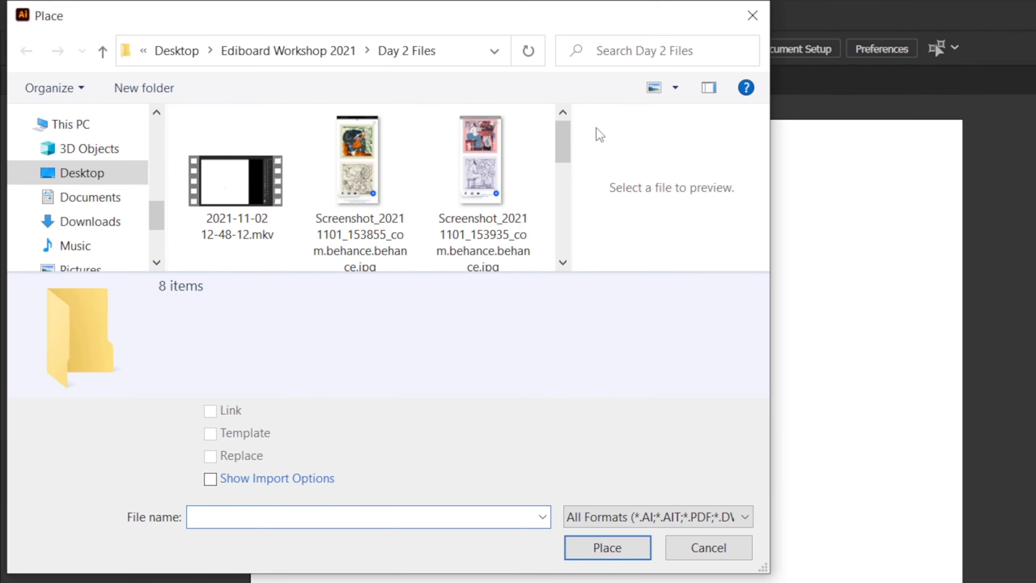
pyautogui.moveTo(564, 143); pyautogui.dragTo(563, 232)
pyautogui.click(331, 172)
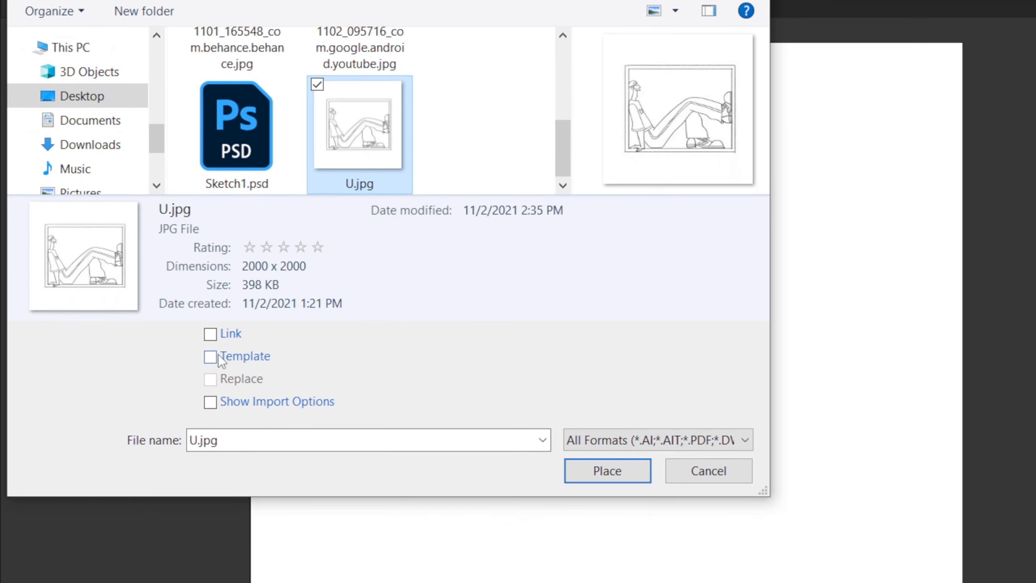
pyautogui.click(213, 352)
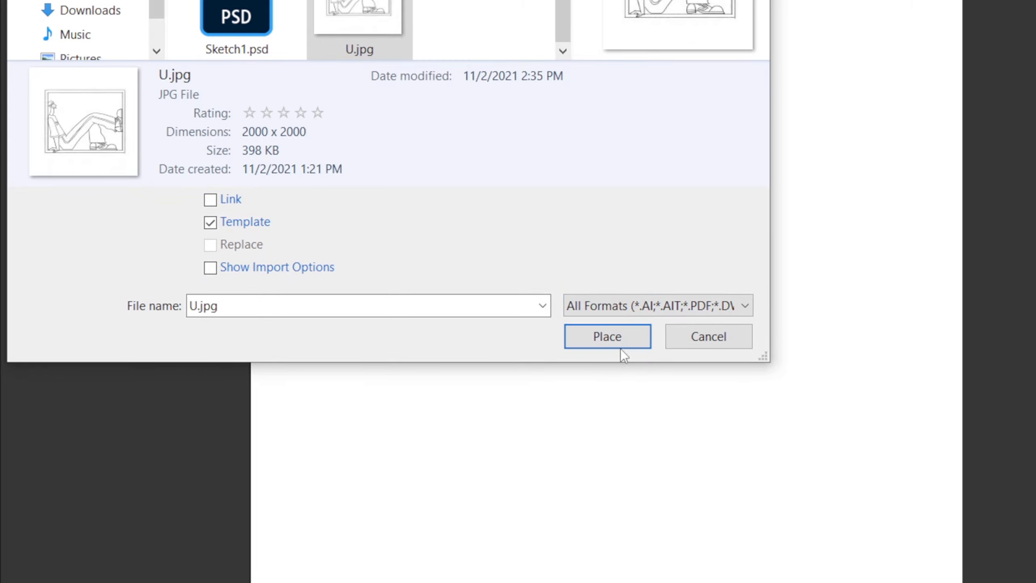
pyautogui.click(626, 335)
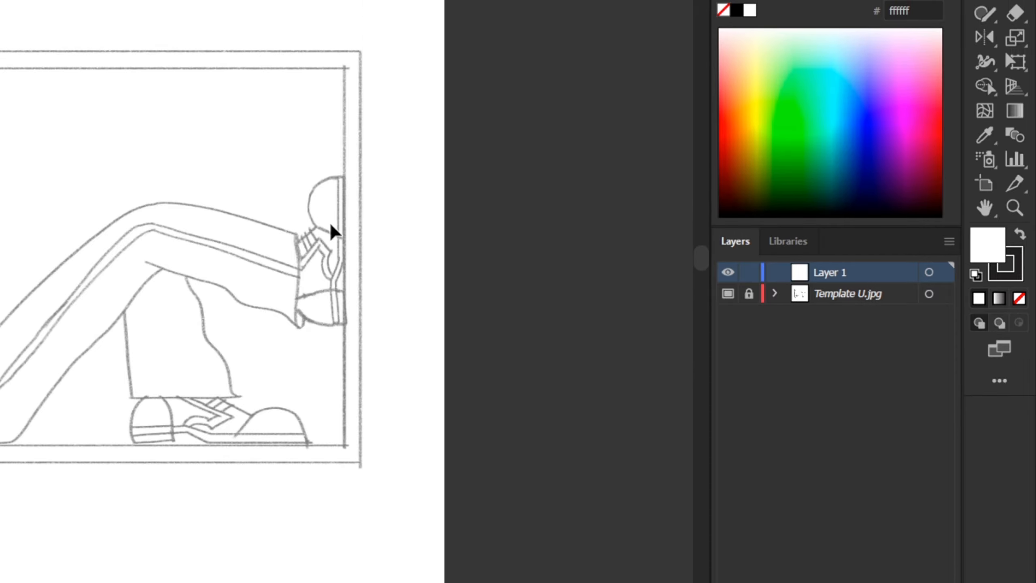
# - Examine the placed template drawing from the character's head across to the shoes
pyautogui.hotkey('ctrl', '+')
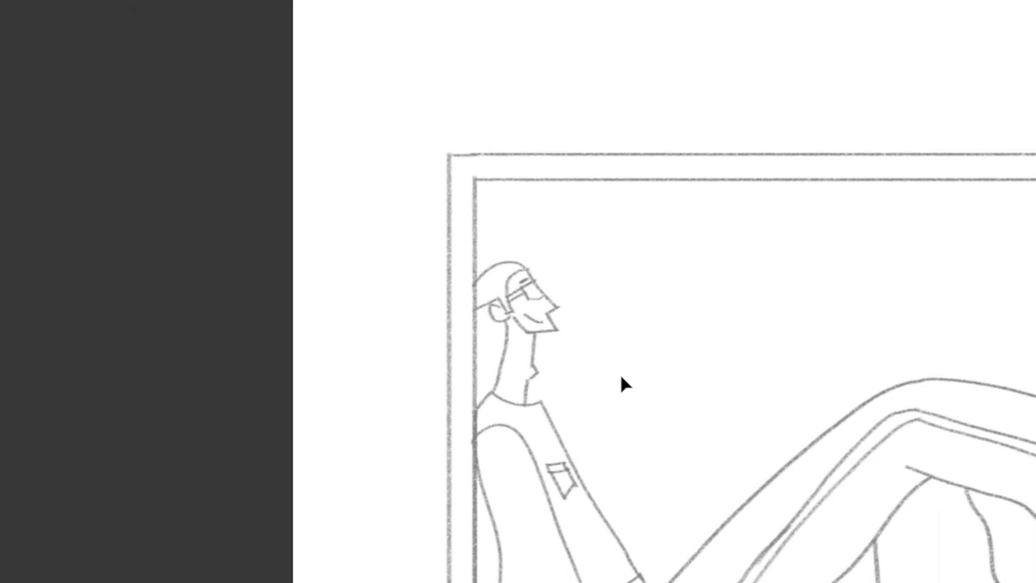
pyautogui.moveTo(659, 345); pyautogui.dragTo(448, 240)
pyautogui.moveTo(580, 397); pyautogui.dragTo(611, 340)
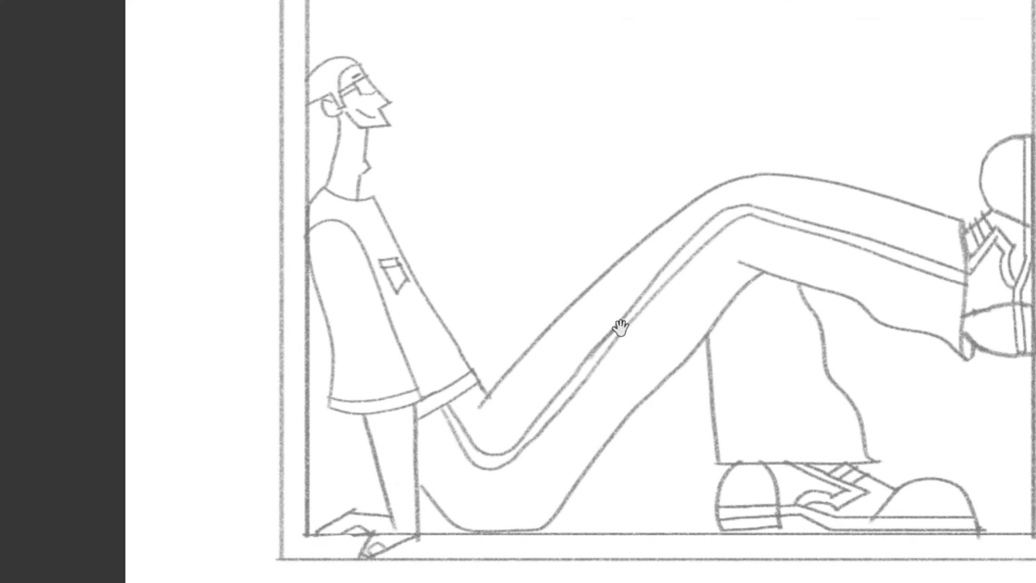
pyautogui.moveTo(522, 357); pyautogui.dragTo(504, 346)
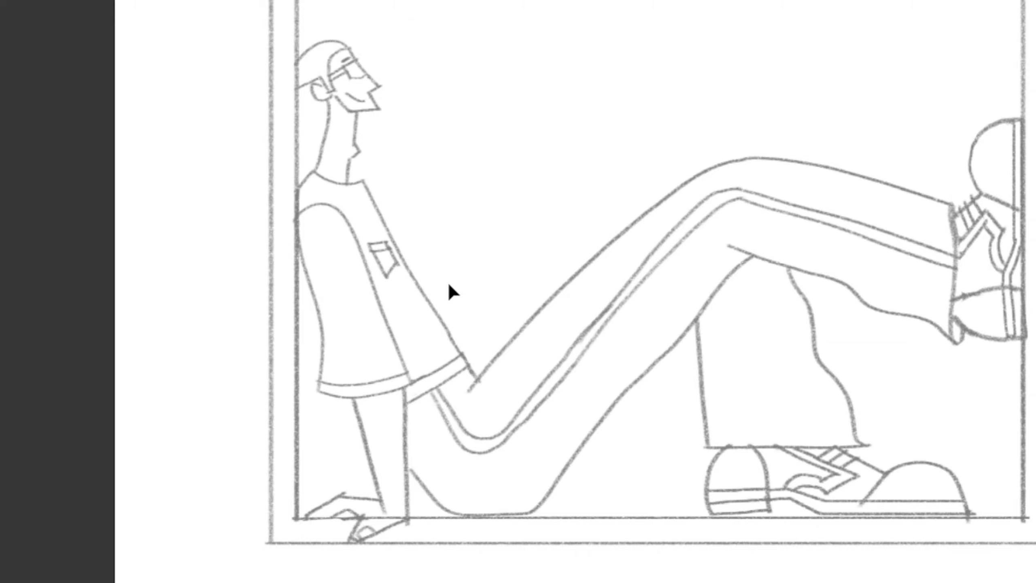
pyautogui.scroll(2, 446, 225)
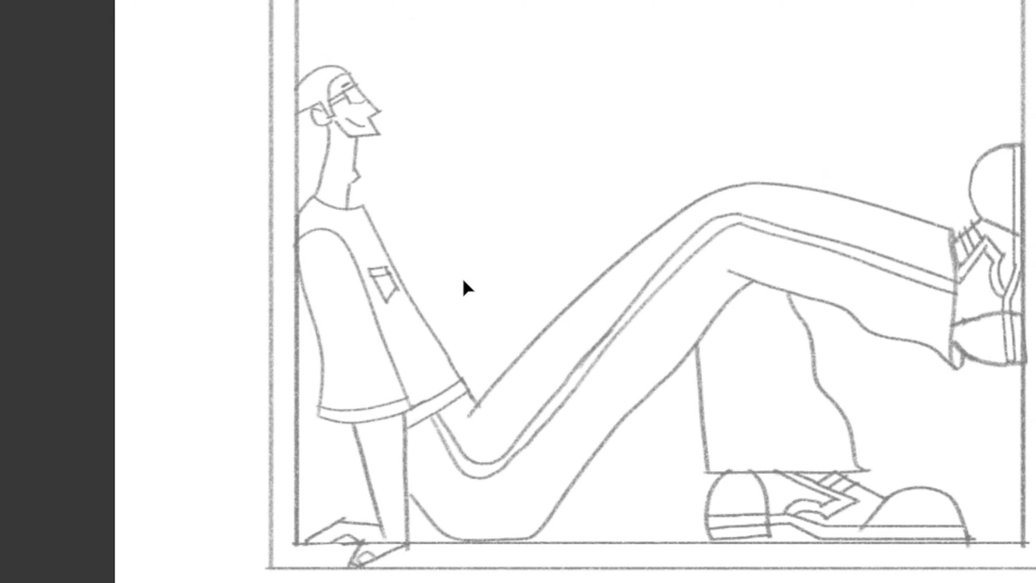
pyautogui.scroll(-2, 581, 372)
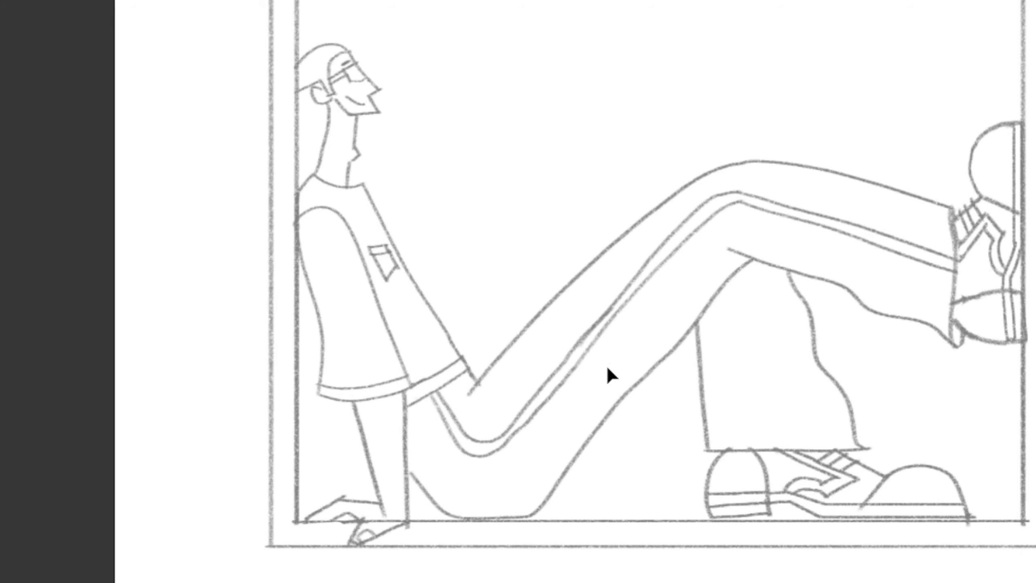
pyautogui.hscroll(3, 605, 364)
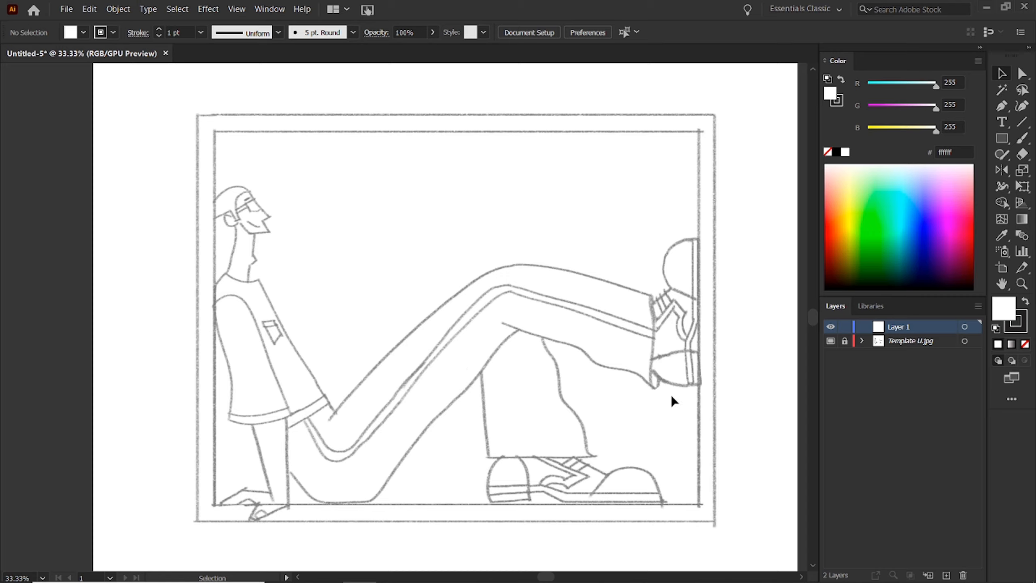
# - Ready the Paintbrush tool with the fill set to None and a black stroke
pyautogui.click(1022, 140)
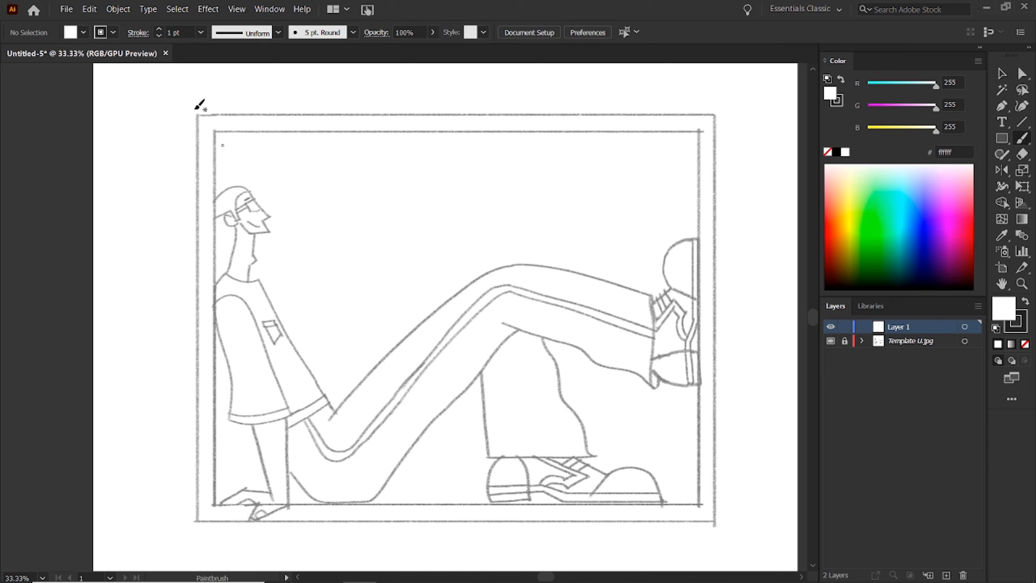
pyautogui.click(86, 33)
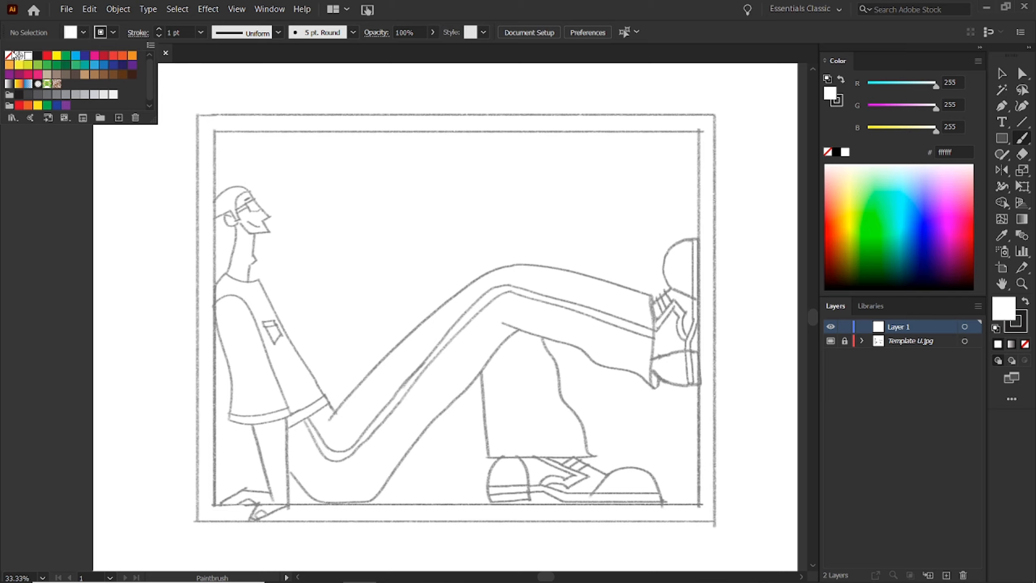
pyautogui.click(9, 55)
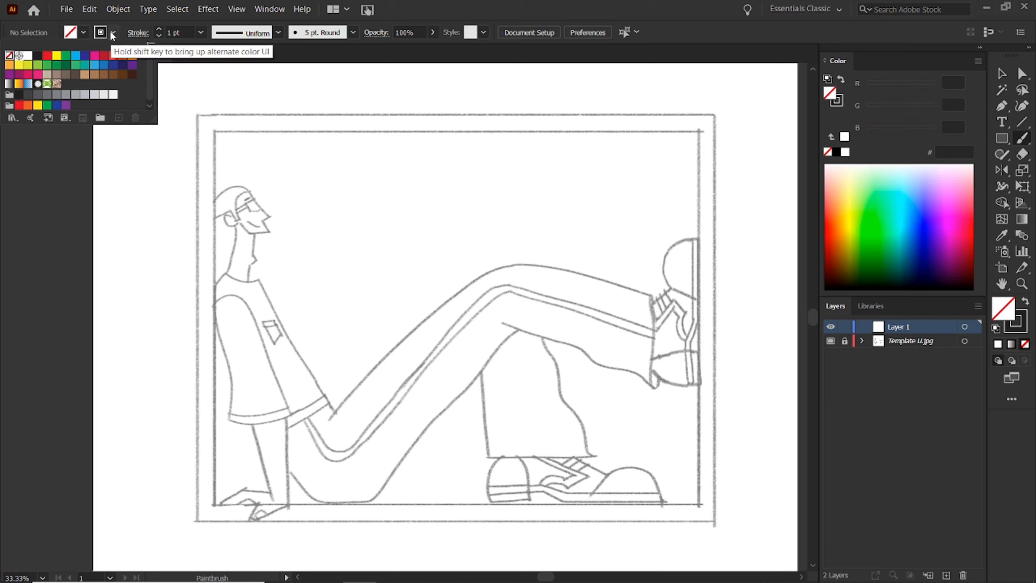
pyautogui.click(114, 33)
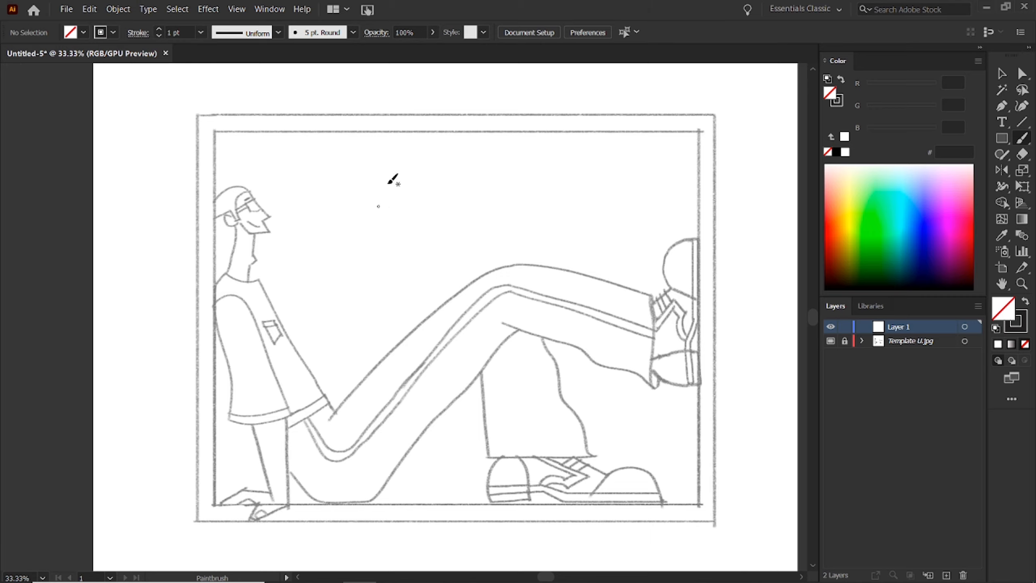
# - Trace the upper and lower edges of the shirt pocket's flap with Paintbrush strokes that overshoot the corners
pyautogui.hotkey('ctrl', '=')
pyautogui.hotkey('ctrl', '=')
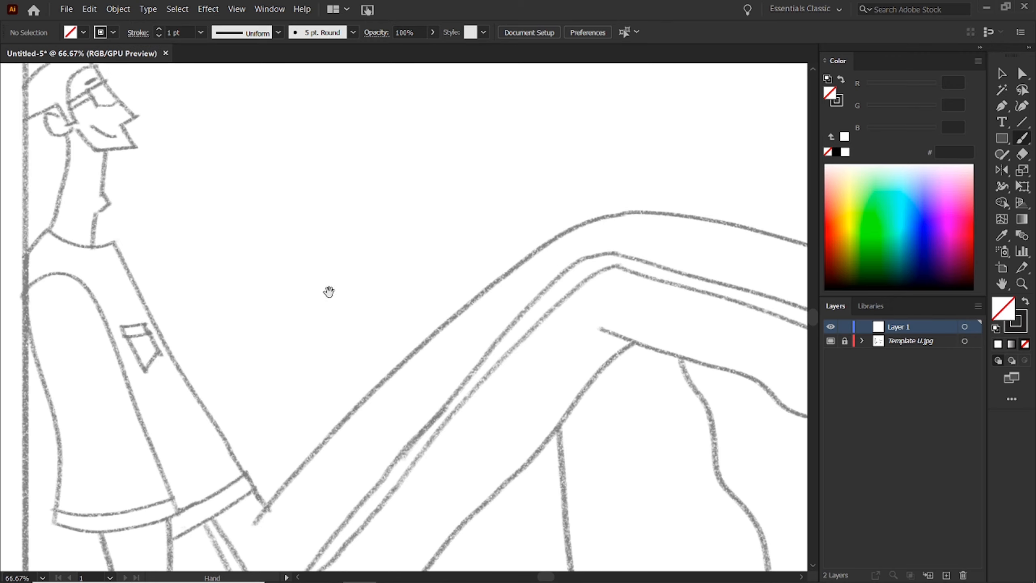
pyautogui.moveTo(153, 173)
pyautogui.mouseDown()
pyautogui.moveTo(403, 294)
pyautogui.moveTo(412, 338)
pyautogui.moveTo(362, 300)
pyautogui.moveTo(356, 268)
pyautogui.moveTo(430, 269)
pyautogui.moveTo(389, 261)
pyautogui.moveTo(412, 263)
pyautogui.mouseUp()
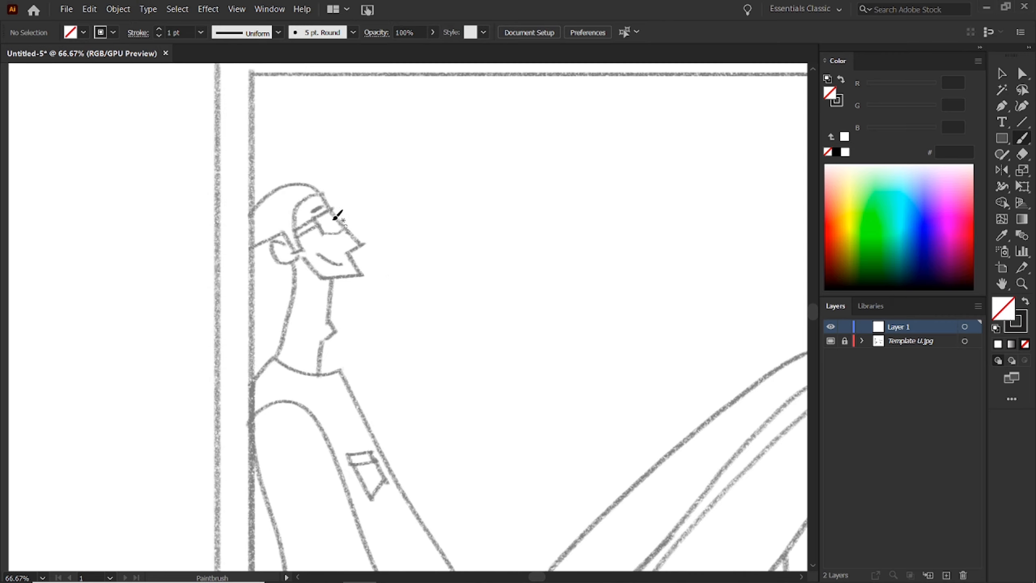
pyautogui.moveTo(471, 361)
pyautogui.mouseDown()
pyautogui.moveTo(368, 231)
pyautogui.moveTo(414, 234)
pyautogui.moveTo(398, 245)
pyautogui.mouseUp()
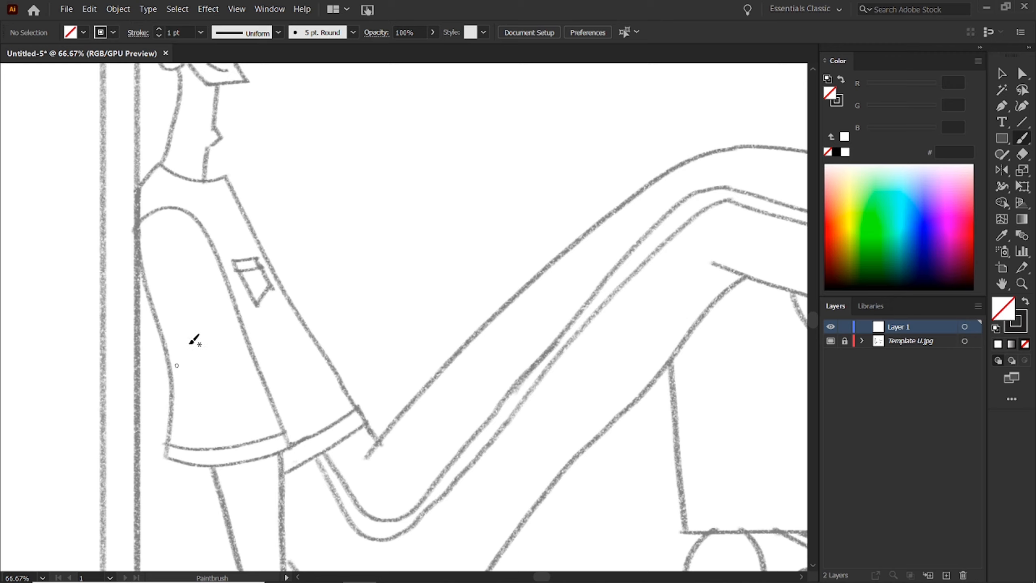
pyautogui.hotkey('ctrl', '+')
pyautogui.hotkey('ctrl', '+')
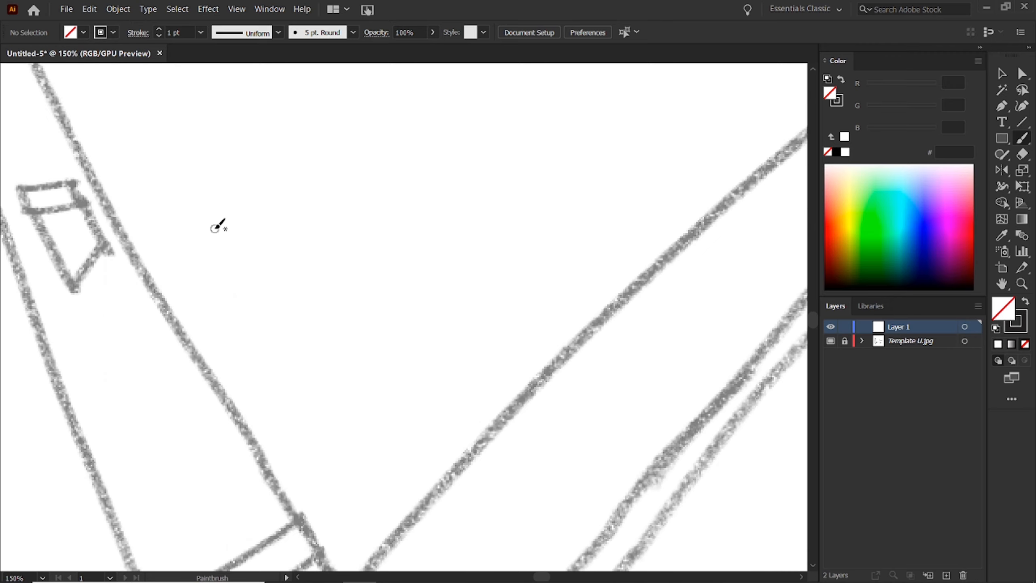
pyautogui.press('space')
pyautogui.moveTo(218, 318); pyautogui.dragTo(495, 327)
pyautogui.moveTo(340, 251)
pyautogui.mouseDown()
pyautogui.moveTo(379, 330)
pyautogui.moveTo(371, 329)
pyautogui.mouseUp()
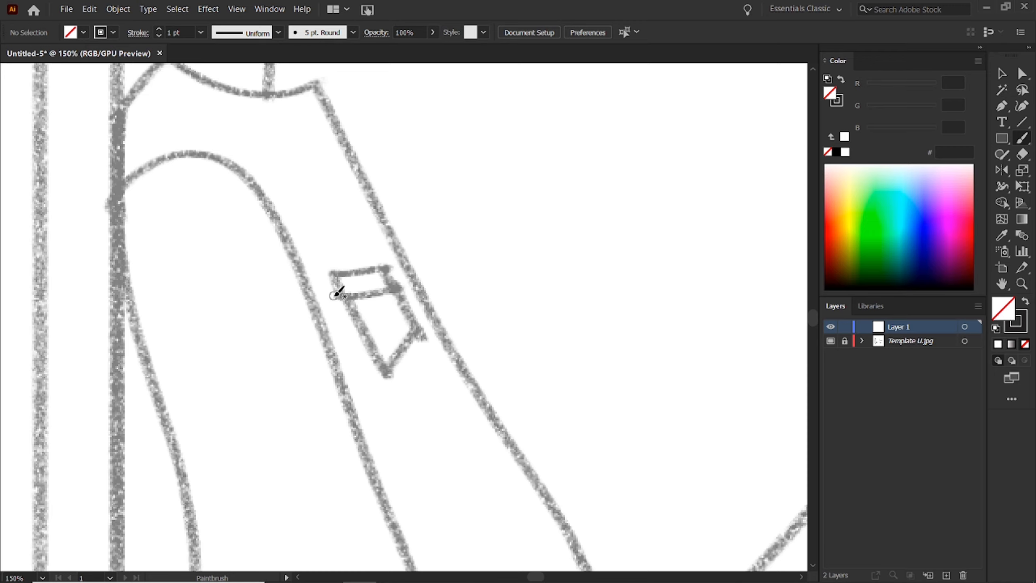
pyautogui.hotkey('ctrl', '=')
pyautogui.hotkey('ctrl', '=')
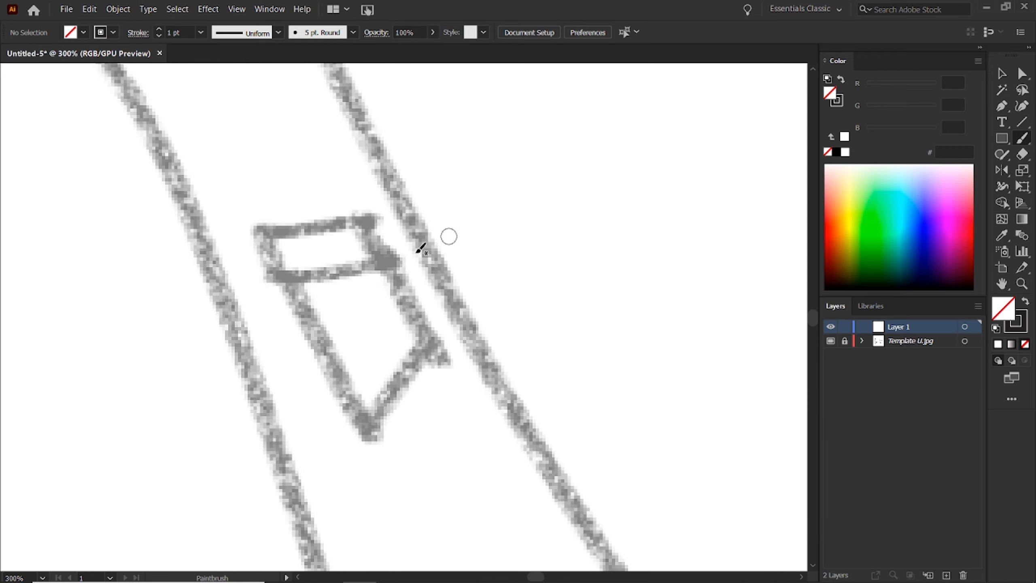
pyautogui.click(258, 278)
pyautogui.hotkey('ctrl', 'z')
pyautogui.moveTo(264, 276); pyautogui.dragTo(410, 255)
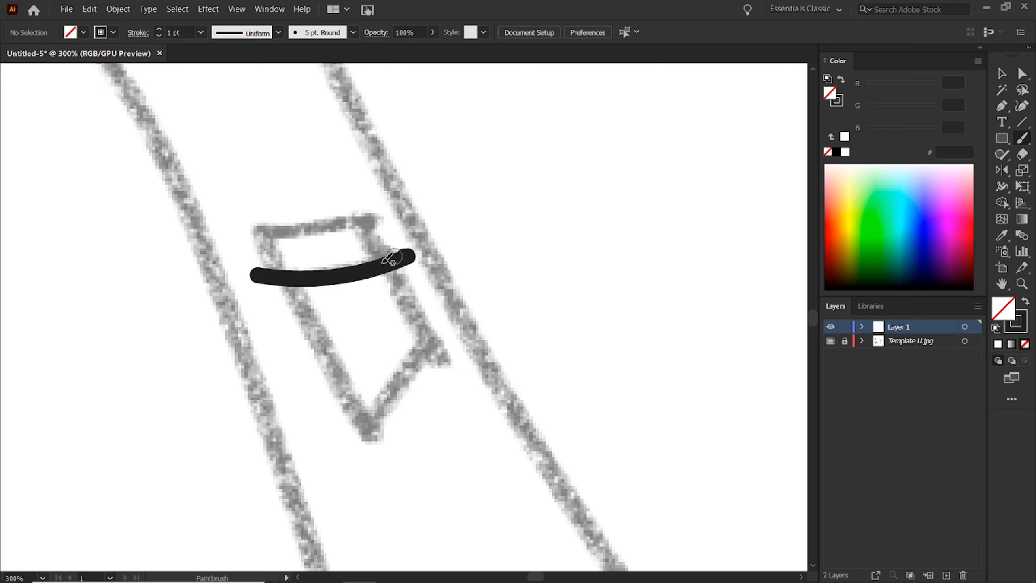
pyautogui.moveTo(241, 235); pyautogui.dragTo(410, 211)
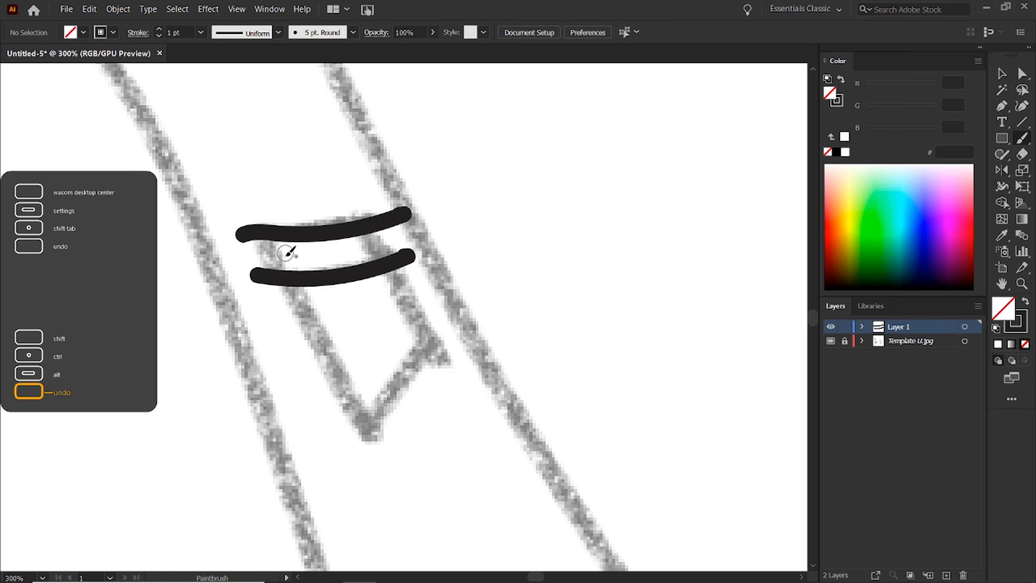
pyautogui.hotkey('ctrl', 'z')
pyautogui.moveTo(236, 226)
pyautogui.mouseDown()
pyautogui.moveTo(360, 230)
pyautogui.moveTo(402, 215)
pyautogui.mouseUp()
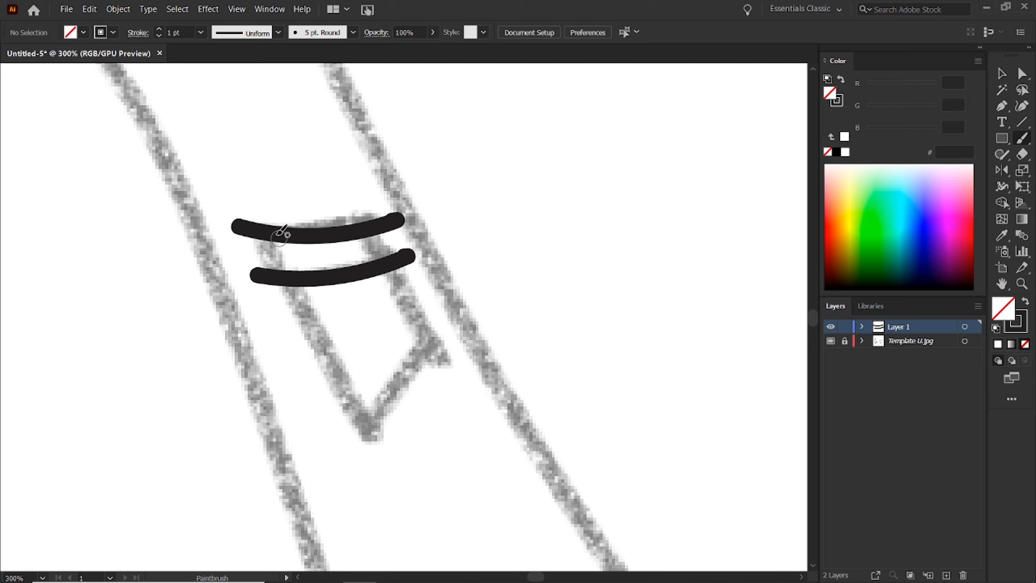
# - Trace the shirt pocket's two long sides with Paintbrush strokes that overshoot the flap and the bottom corners
pyautogui.moveTo(256, 202)
pyautogui.mouseDown()
pyautogui.moveTo(326, 368)
pyautogui.moveTo(370, 440)
pyautogui.mouseUp()
pyautogui.hotkey('ctrl', 'z')
pyautogui.moveTo(257, 202); pyautogui.dragTo(389, 444)
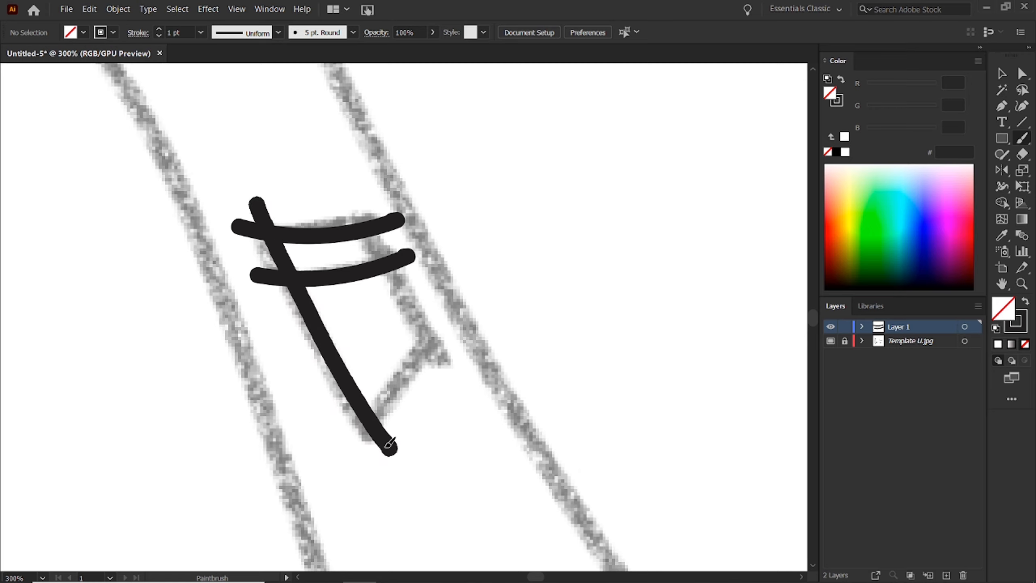
pyautogui.moveTo(352, 191); pyautogui.dragTo(458, 380)
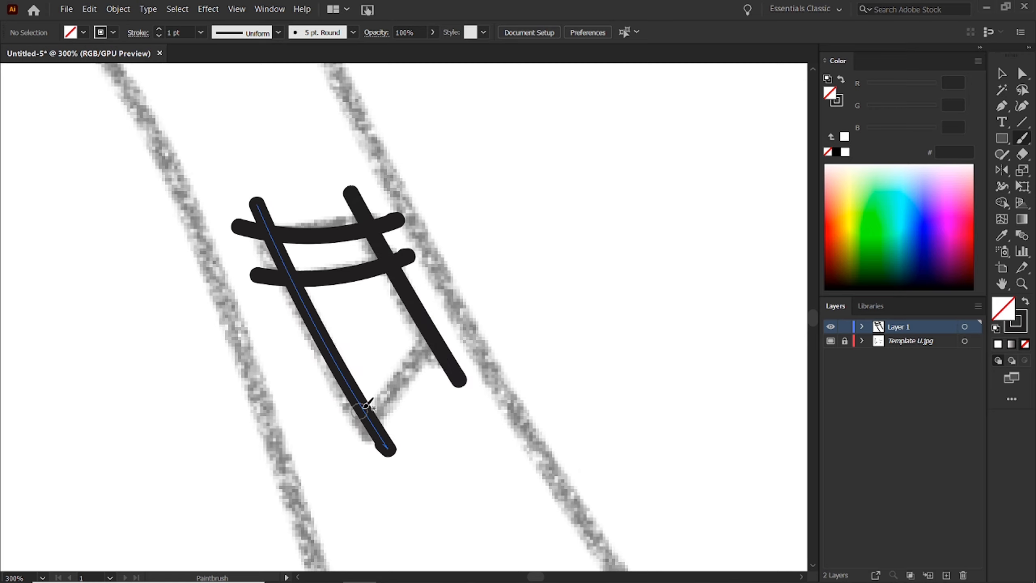
# - Draw the pocket's bottom edge as a slightly tilted Paintbrush stroke crossing both long sides
pyautogui.moveTo(340, 426); pyautogui.dragTo(457, 340)
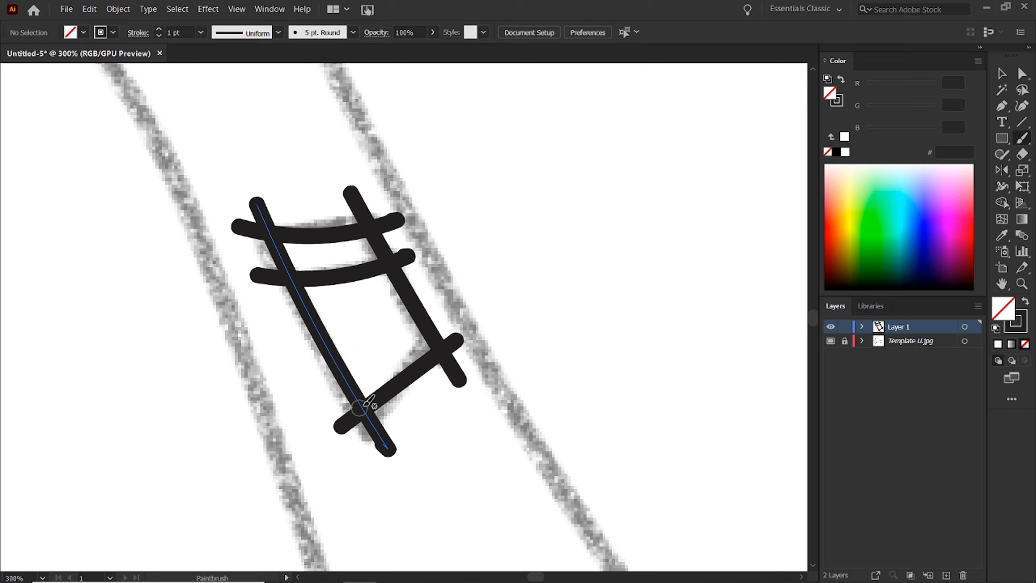
pyautogui.hotkey('ctrl', 'z')
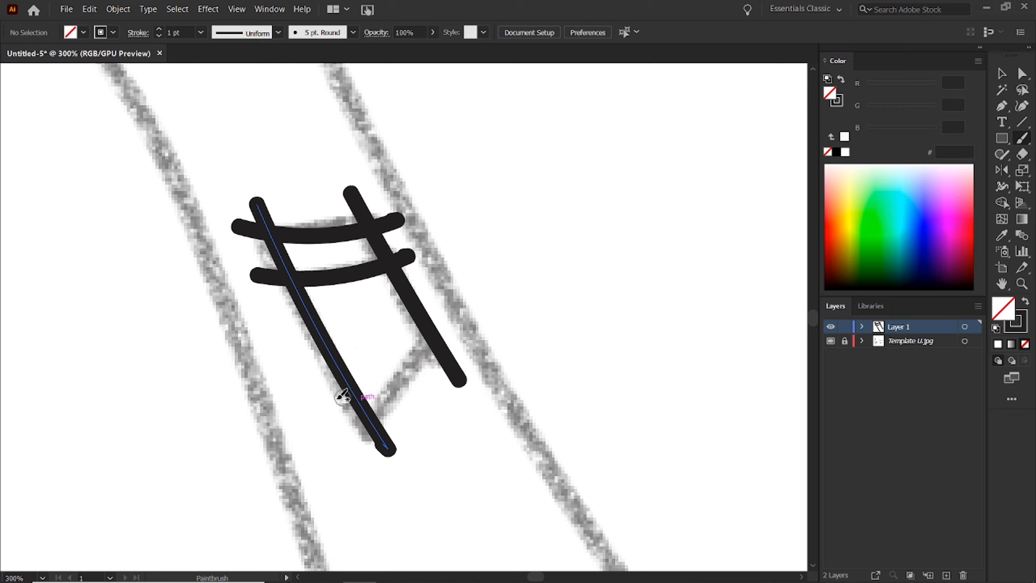
pyautogui.moveTo(329, 400); pyautogui.dragTo(462, 353)
pyautogui.hotkey('ctrl', 'z')
pyautogui.moveTo(322, 396); pyautogui.dragTo(462, 366)
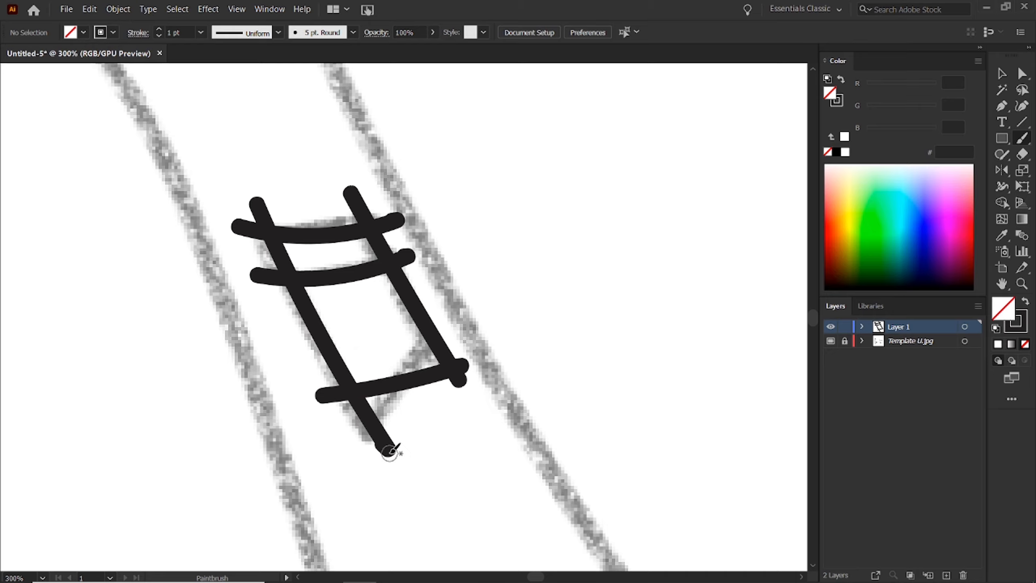
pyautogui.moveTo(390, 450); pyautogui.dragTo(397, 449)
# - Select the pocket's right side stroke and its bottom edge stroke one at a time to inspect them as separate paths
pyautogui.moveTo(358, 325)
pyautogui.mouseDown()
pyautogui.moveTo(418, 351)
pyautogui.moveTo(395, 305)
pyautogui.mouseUp()
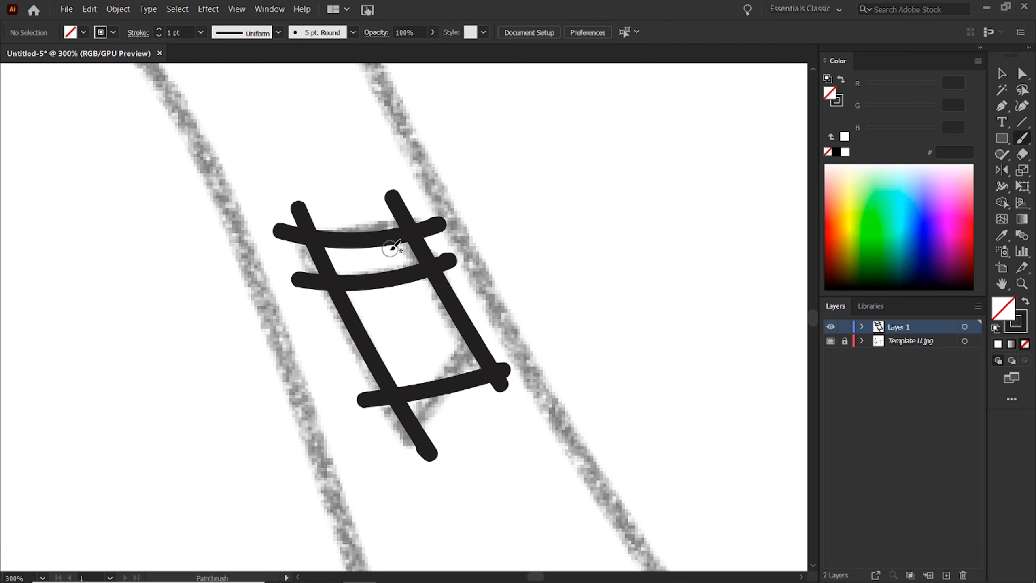
pyautogui.press('v')
pyautogui.click(403, 217)
pyautogui.click(402, 217)
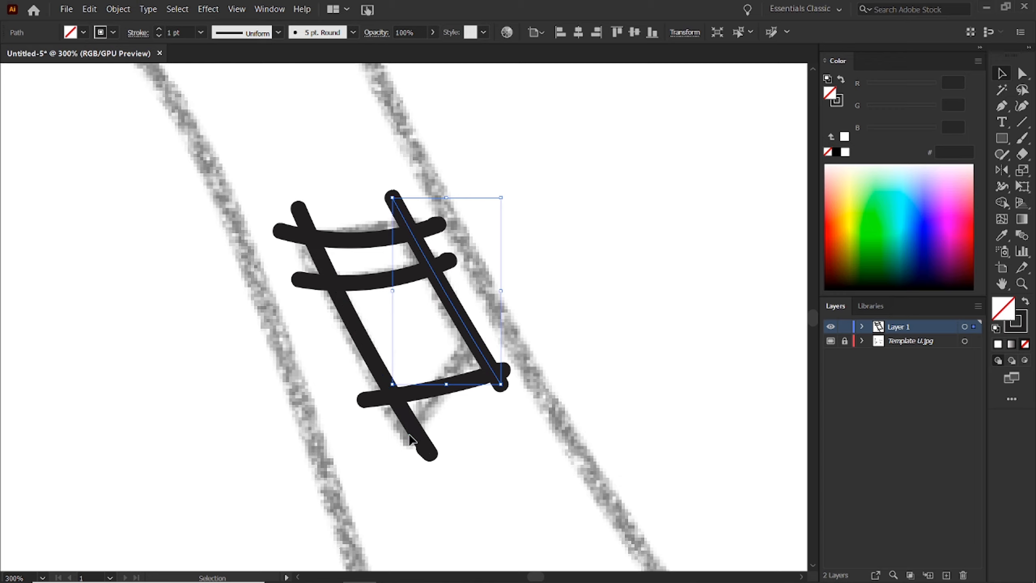
pyautogui.click(359, 441)
pyautogui.click(397, 397)
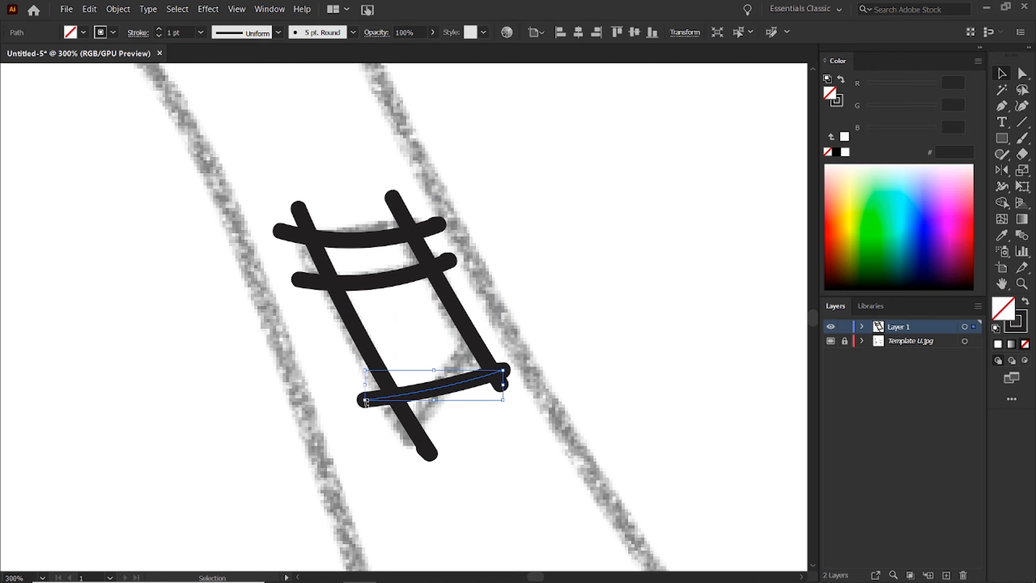
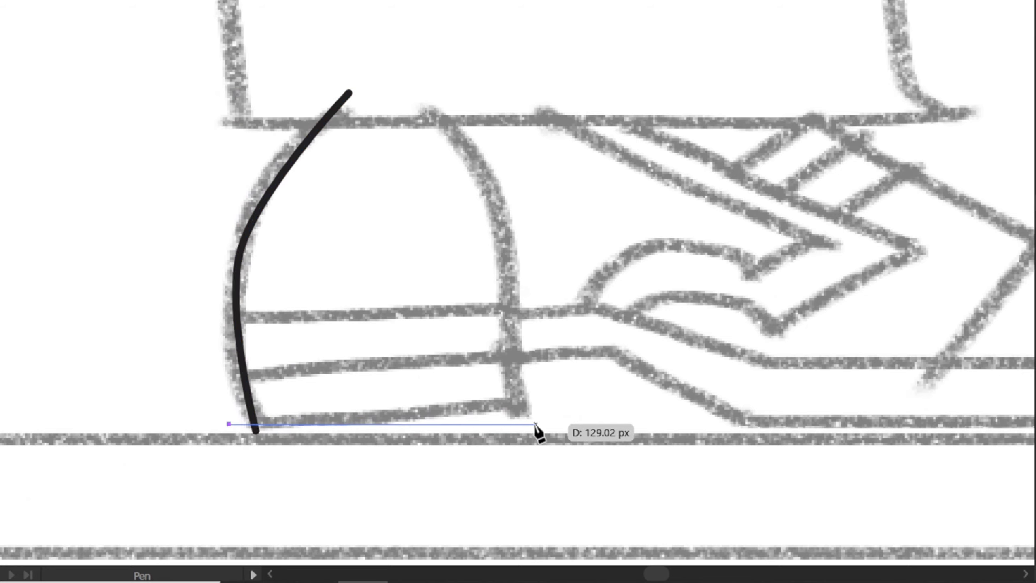
# - Trace the heel base of the shoe on the floor and the horizontal line above it with straight Pen segments
pyautogui.click(515, 353)
pyautogui.click(215, 375)
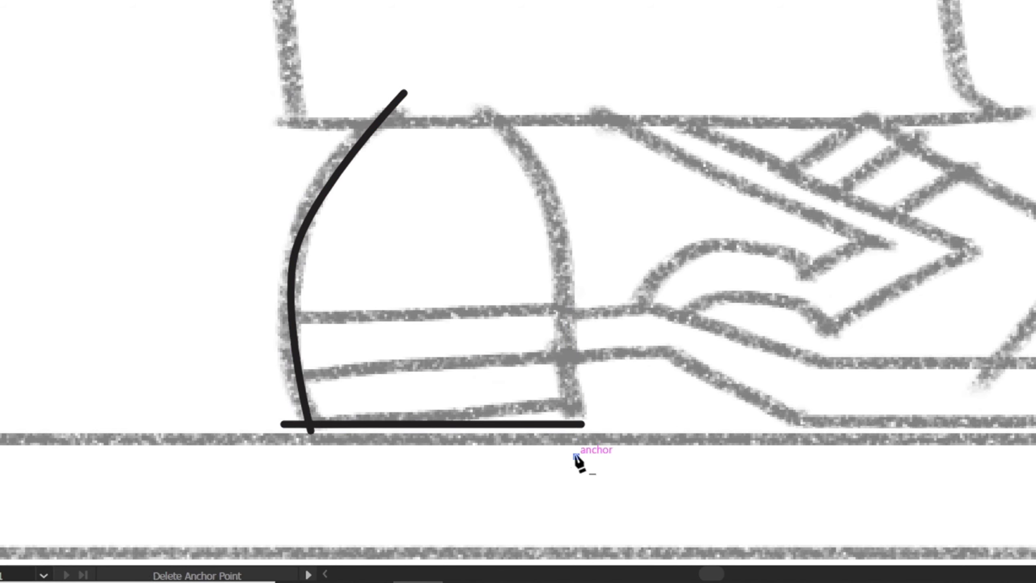
pyautogui.keyDown('shift'); pyautogui.click(228, 394); pyautogui.keyUp('shift')
pyautogui.press('Escape')
# - Trace the curved front edge of the heel with the Pen tool, running down past the sole
pyautogui.moveTo(470, 93); pyautogui.dragTo(473, 94)
pyautogui.moveTo(575, 377); pyautogui.dragTo(590, 527)
pyautogui.press('Escape')
# - Trace the shoe's lower sole line from the heel, down the slope and straight across to the toe
pyautogui.click(587, 279)
pyautogui.click(688, 278)
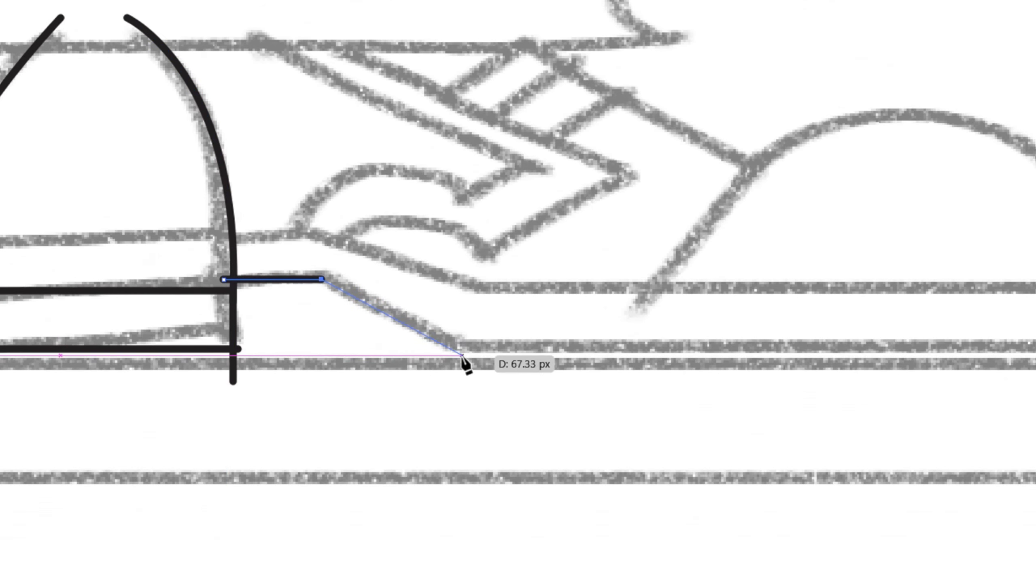
pyautogui.click(826, 346)
pyautogui.click(808, 336)
pyautogui.press('Escape')
# - Trace the shoe's upper sole line across the heel, down the slope and straight on to the toe
pyautogui.click(117, 234)
pyautogui.click(280, 249)
pyautogui.press('Escape')
pyautogui.moveTo(253, 246); pyautogui.dragTo(258, 248)
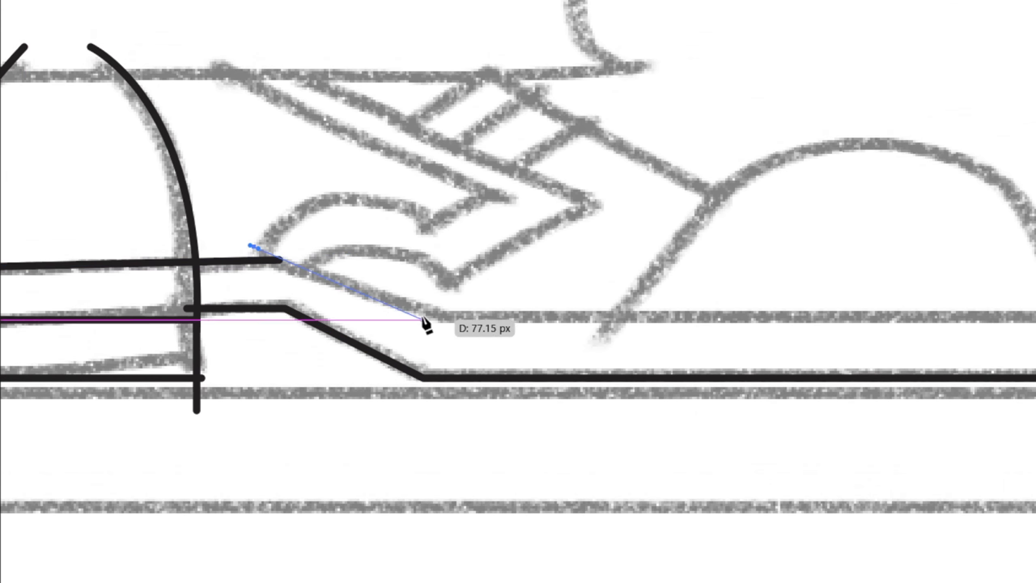
pyautogui.click(443, 324)
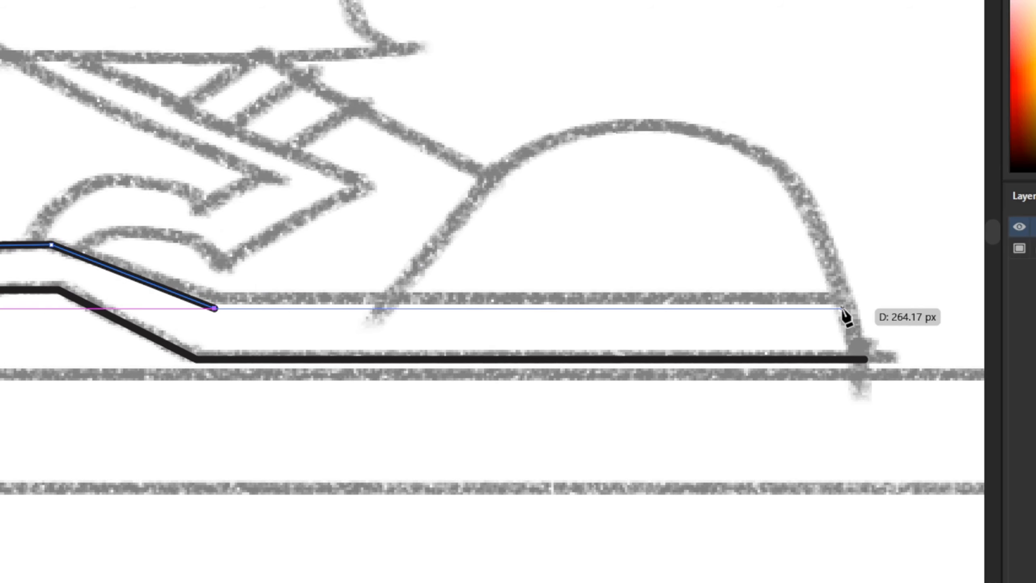
pyautogui.click(803, 308)
pyautogui.press('Escape')
# - Trace the two nested stripes on the shoe's side with Pen paths combining long diagonals, a corner and a curved end
pyautogui.click(201, 212)
pyautogui.click(229, 181)
pyautogui.click(160, 209)
pyautogui.moveTo(265, 392); pyautogui.dragTo(223, 521)
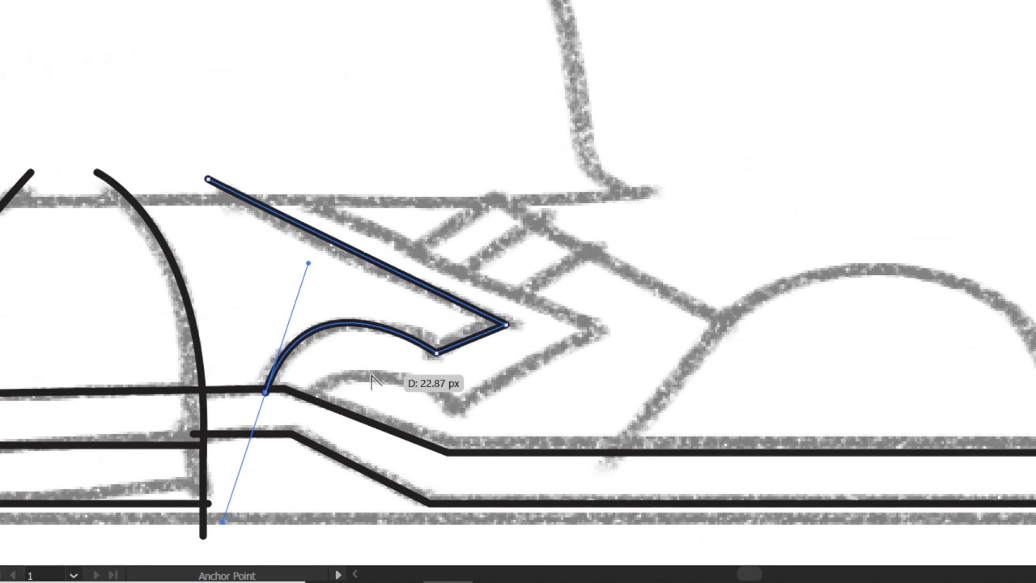
pyautogui.click(598, 331)
pyautogui.click(266, 165)
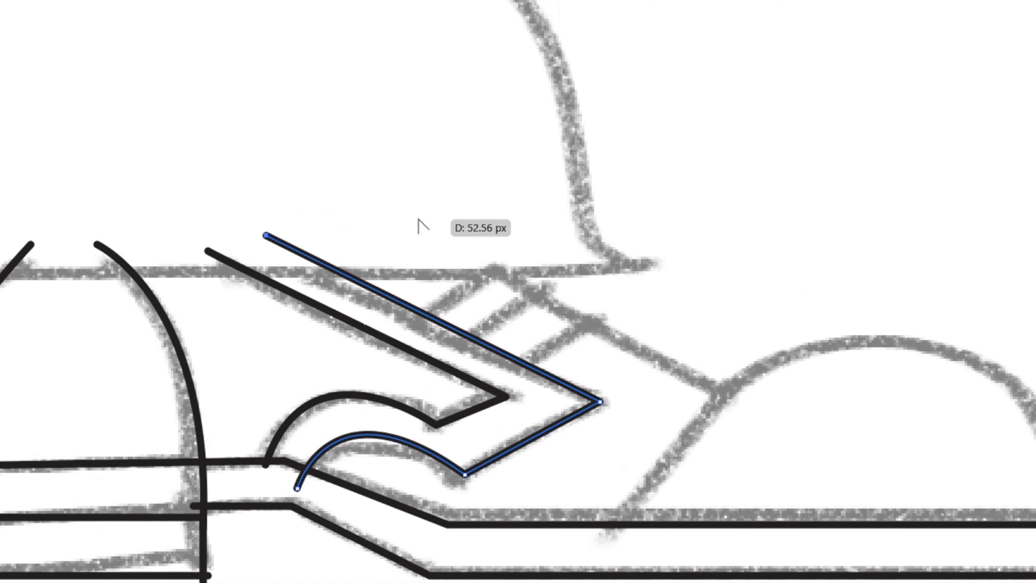
pyautogui.press('Escape')
# - Trace the diagonal lacing edge of the shoe and the rounded toe cap curve
pyautogui.click(441, 175)
pyautogui.click(750, 337)
pyautogui.moveTo(775, 314); pyautogui.dragTo(458, 305)
pyautogui.moveTo(291, 460); pyautogui.dragTo(292, 457)
pyautogui.moveTo(484, 268); pyautogui.dragTo(570, 254)
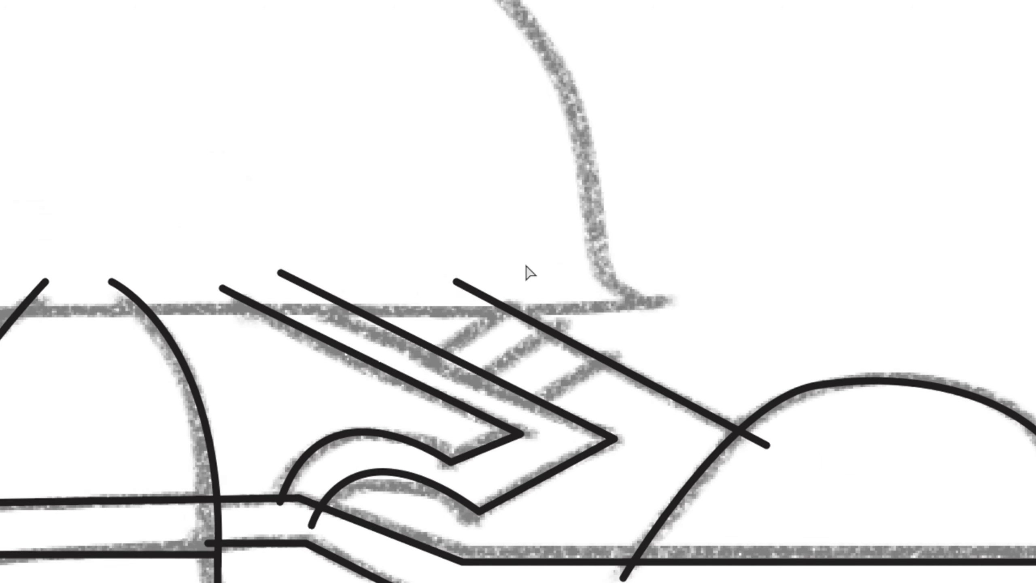
# - Trace the shoe's three short laces as separate straight Pen lines that overshoot the edges
pyautogui.click(51, 246)
pyautogui.click(159, 177)
pyautogui.press('Escape')
pyautogui.click(98, 273)
pyautogui.click(194, 200)
pyautogui.press('Escape')
pyautogui.click(154, 298)
pyautogui.click(253, 232)
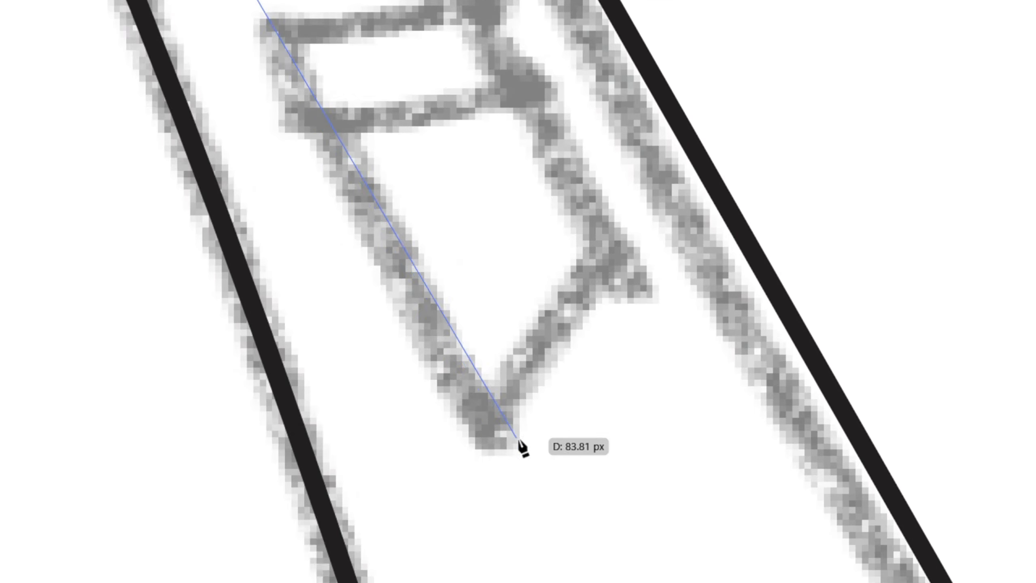
pyautogui.click(500, 463)
pyautogui.press('Escape')
pyautogui.click(460, 453)
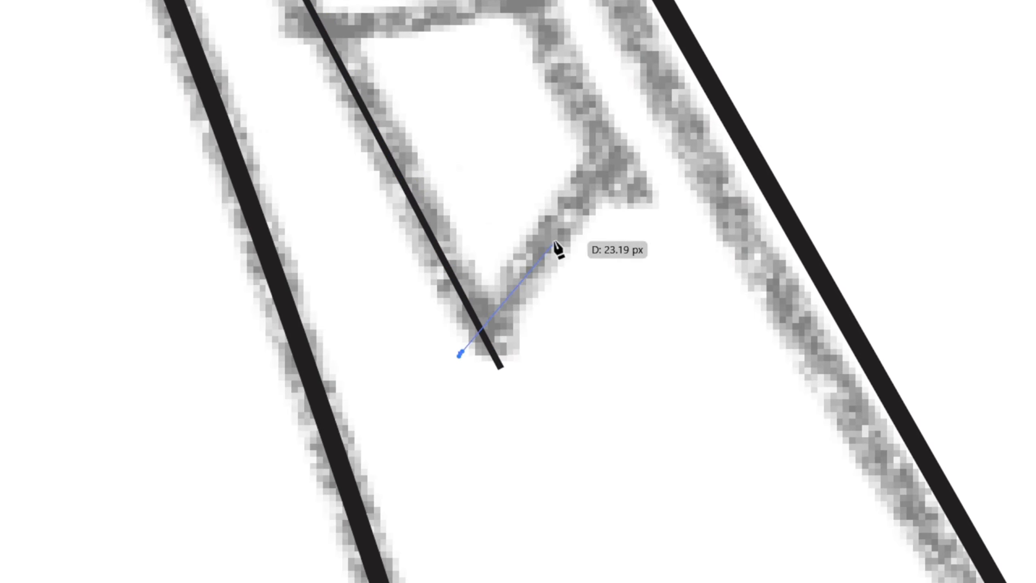
pyautogui.hotkey('ctrl', 'z')
pyautogui.hotkey('ctrl', 'z')
pyautogui.hotkey('ctrl', 'z')
# - Trace the shirt pocket's left side with a single straight Pen line
pyautogui.keyDown('ctrl'); pyautogui.click(680, 133); pyautogui.keyUp('ctrl')
pyautogui.click(238, 127)
pyautogui.click(521, 481)
pyautogui.press('Escape')
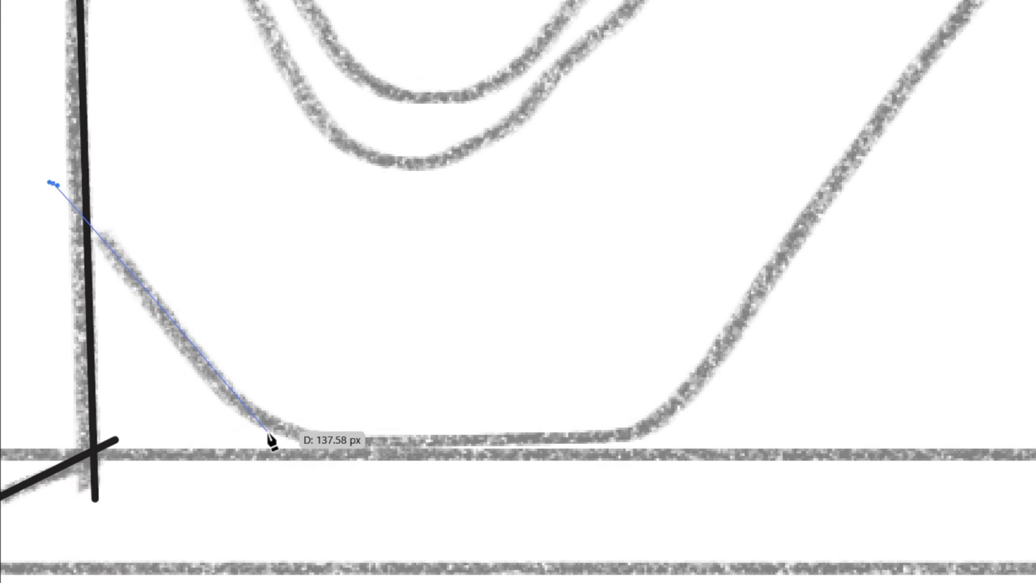
# - Trace the raised leg's underside in one Pen path from the seat up to the knee and along the wavy calf to the cuff
pyautogui.moveTo(302, 408); pyautogui.dragTo(357, 416)
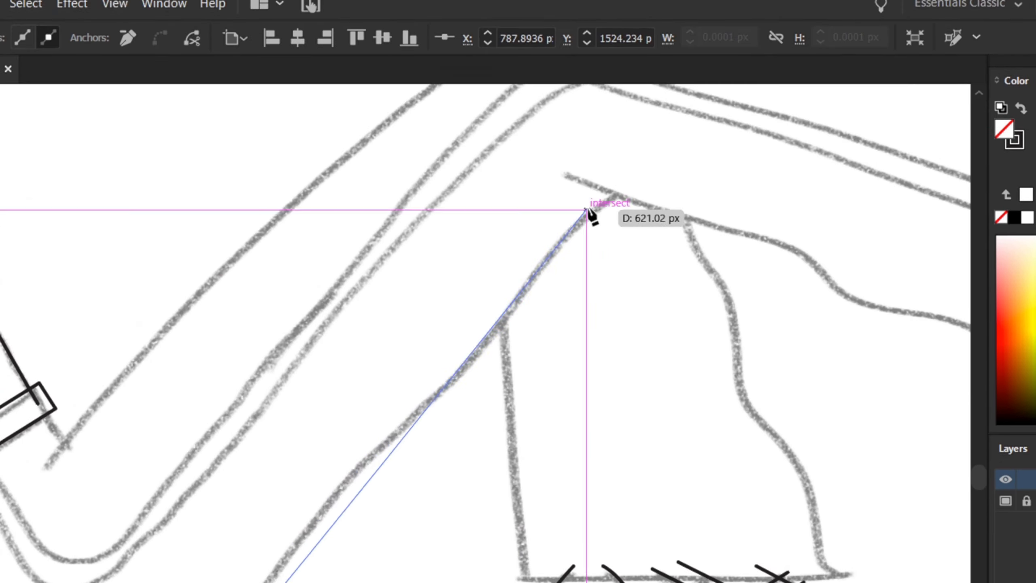
pyautogui.click(616, 195)
pyautogui.moveTo(725, 238)
pyautogui.mouseDown()
pyautogui.moveTo(423, 298)
pyautogui.moveTo(508, 306)
pyautogui.mouseUp()
pyautogui.moveTo(540, 357); pyautogui.dragTo(561, 366)
pyautogui.moveTo(627, 378); pyautogui.dragTo(648, 377)
pyautogui.moveTo(702, 410); pyautogui.dragTo(714, 426)
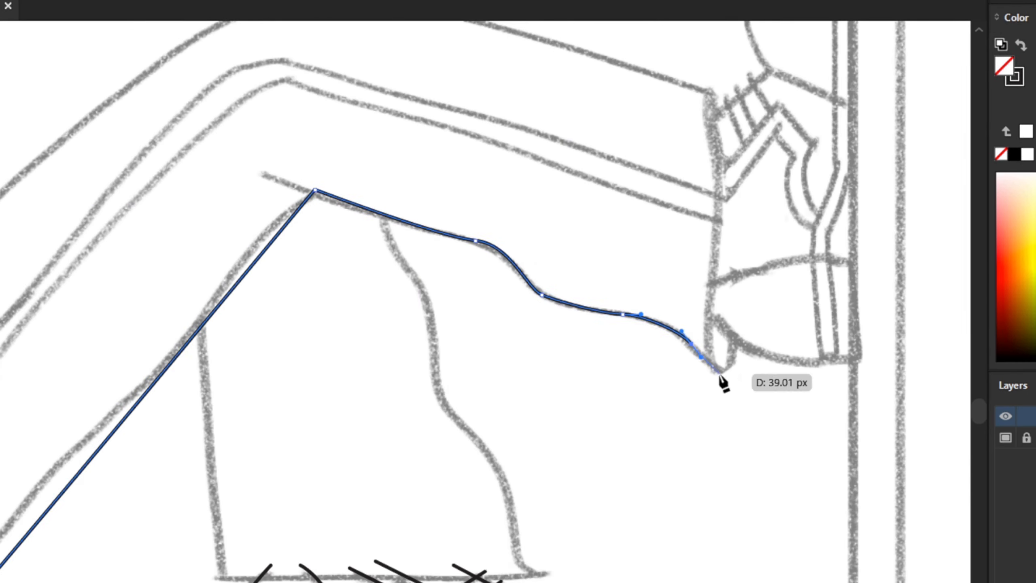
pyautogui.hotkey('ctrl', '+')
pyautogui.click(452, 466)
# - Trace the small fold curve at the raised trouser cuff and the long curved edge of the cuff
pyautogui.moveTo(428, 372); pyautogui.dragTo(432, 520)
pyautogui.click(465, 332)
pyautogui.moveTo(436, 463); pyautogui.dragTo(394, 482)
pyautogui.click(407, 455)
pyautogui.moveTo(411, 334); pyautogui.dragTo(358, 491)
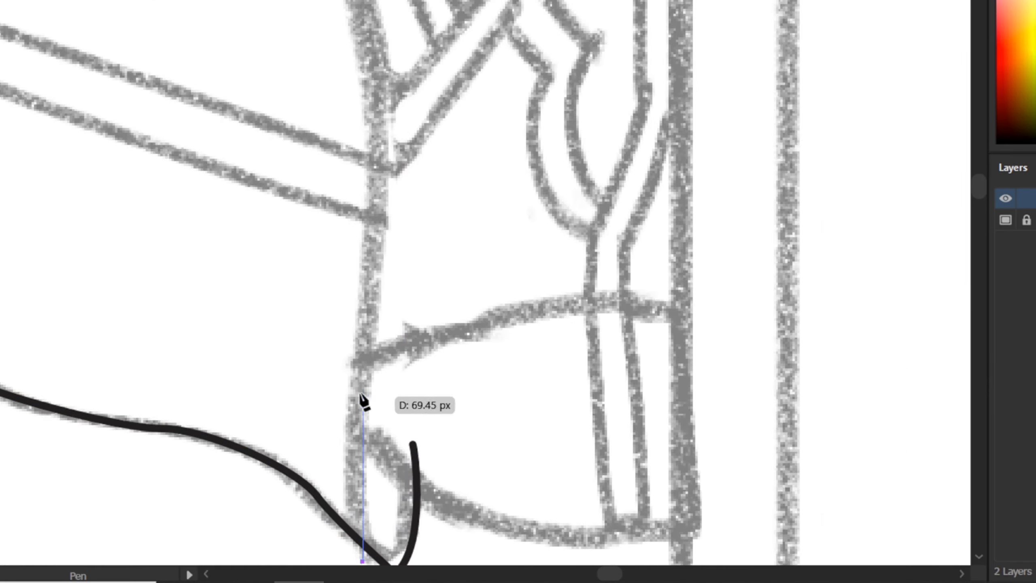
pyautogui.moveTo(409, 283); pyautogui.dragTo(426, 182)
pyautogui.moveTo(374, 280); pyautogui.dragTo(360, 211)
pyautogui.moveTo(356, 122); pyautogui.dragTo(363, 105)
# - Trace the raised leg's upper outline from the cuff over the bent knee and down to the waist
pyautogui.moveTo(328, 166); pyautogui.dragTo(758, 341)
pyautogui.keyDown('ctrl'); pyautogui.click(758, 341); pyautogui.keyUp('ctrl')
pyautogui.click(795, 340)
pyautogui.moveTo(299, 182); pyautogui.dragTo(245, 172)
pyautogui.moveTo(245, 171); pyautogui.dragTo(821, 223)
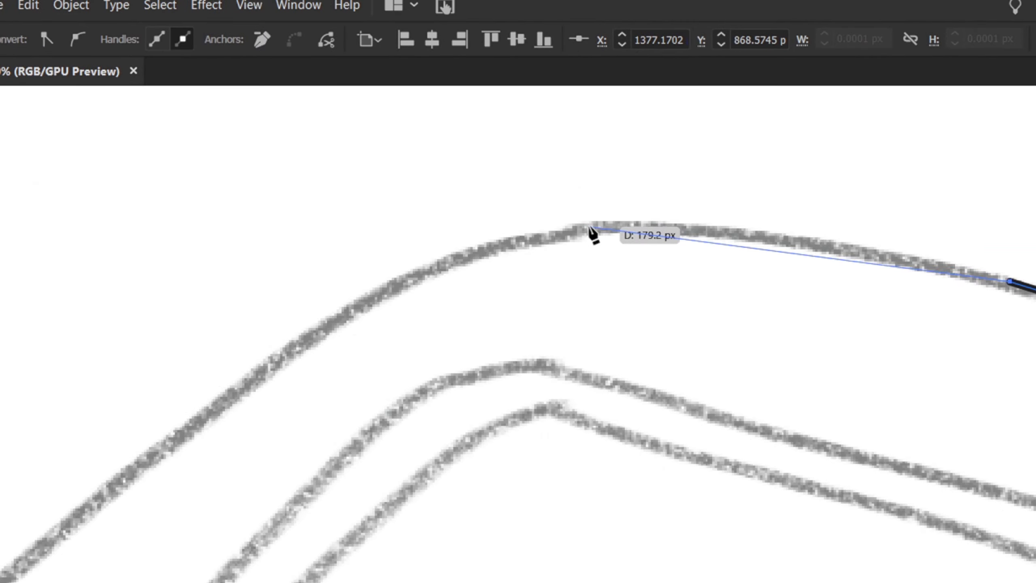
pyautogui.moveTo(457, 181); pyautogui.dragTo(315, 201)
pyautogui.moveTo(315, 201); pyautogui.dragTo(638, 65)
pyautogui.moveTo(431, 354); pyautogui.dragTo(241, 532)
pyautogui.moveTo(203, 571); pyautogui.dragTo(708, 425)
pyautogui.moveTo(407, 203)
pyautogui.mouseDown()
pyautogui.moveTo(278, 379)
pyautogui.moveTo(387, 366)
pyautogui.mouseUp()
pyautogui.click(224, 466)
pyautogui.keyDown('ctrl'); pyautogui.click(220, 369); pyautogui.keyUp('ctrl')
# - Trace the short straight line that continues the shirt front below the hem to the thigh
pyautogui.click(435, 450)
pyautogui.click(365, 346)
pyautogui.scroll(-2, 382, 255)
pyautogui.keyDown('ctrl'); pyautogui.click(393, 247); pyautogui.keyUp('ctrl')
# - Trace the lowered leg's straight left edge and its horizontal trouser hem above the shoe
pyautogui.moveTo(393, 248); pyautogui.dragTo(202, 142)
pyautogui.click(610, 79)
pyautogui.click(640, 367)
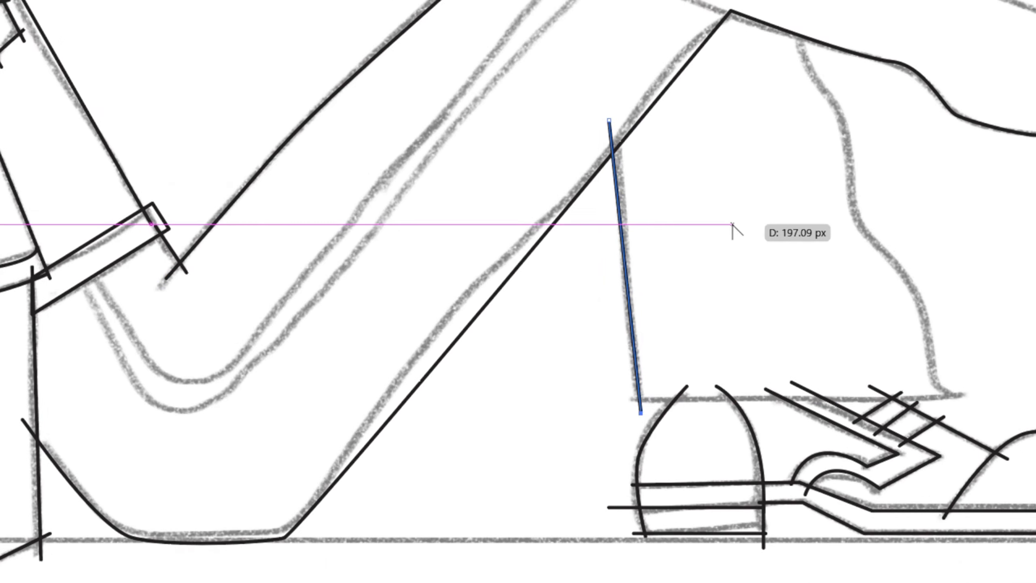
pyautogui.scroll(2, 730, 225)
pyautogui.keyDown('ctrl'); pyautogui.click(730, 224); pyautogui.keyUp('ctrl')
pyautogui.click(268, 271)
pyautogui.click(1034, 269)
# - Trace the lowered leg's wavy right edge from the raised leg's underside down to the hem
pyautogui.moveTo(963, 181)
pyautogui.mouseDown()
pyautogui.moveTo(418, 377)
pyautogui.moveTo(393, 354)
pyautogui.mouseUp()
pyautogui.click(494, 464)
pyautogui.moveTo(370, 208); pyautogui.dragTo(352, 180)
pyautogui.moveTo(352, 181); pyautogui.dragTo(379, 476)
pyautogui.moveTo(255, 317)
pyautogui.mouseDown()
pyautogui.moveTo(243, 222)
pyautogui.moveTo(280, 428)
pyautogui.moveTo(347, 145)
pyautogui.mouseUp()
pyautogui.moveTo(659, 289); pyautogui.dragTo(160, 245)
pyautogui.moveTo(903, 338); pyautogui.dragTo(404, 293)
# - Examine the traced figure as a whole and the knee area against the template
pyautogui.hotkey('ctrl', '0')
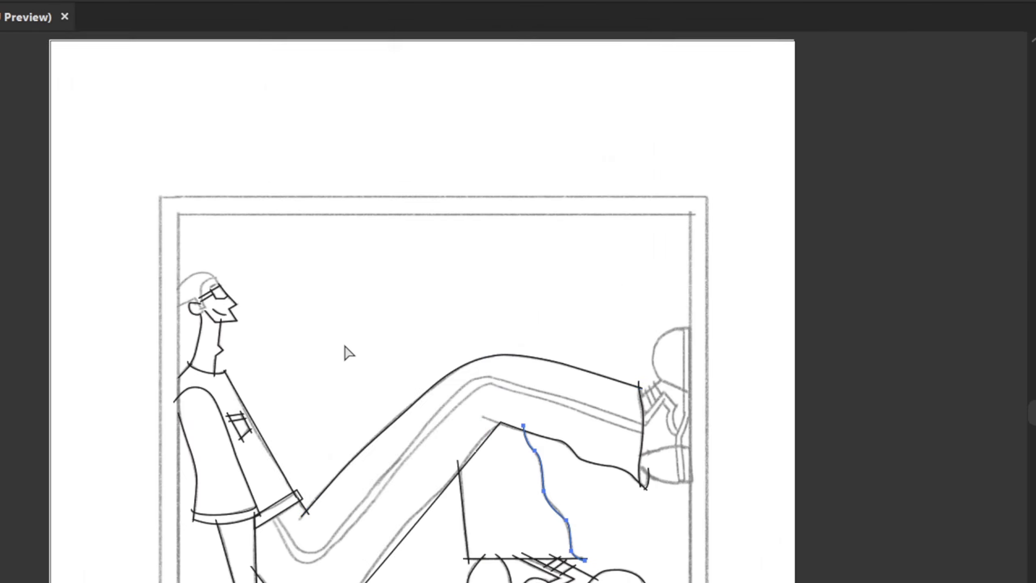
pyautogui.hotkey('ctrl', '=')
pyautogui.hotkey('ctrl', '=')
pyautogui.hotkey('ctrl', '=')
pyautogui.hotkey('ctrl', '0')
pyautogui.press('v')
pyautogui.click(242, 242)
pyautogui.hotkey('ctrl', '=')
pyautogui.hotkey('ctrl', '=')
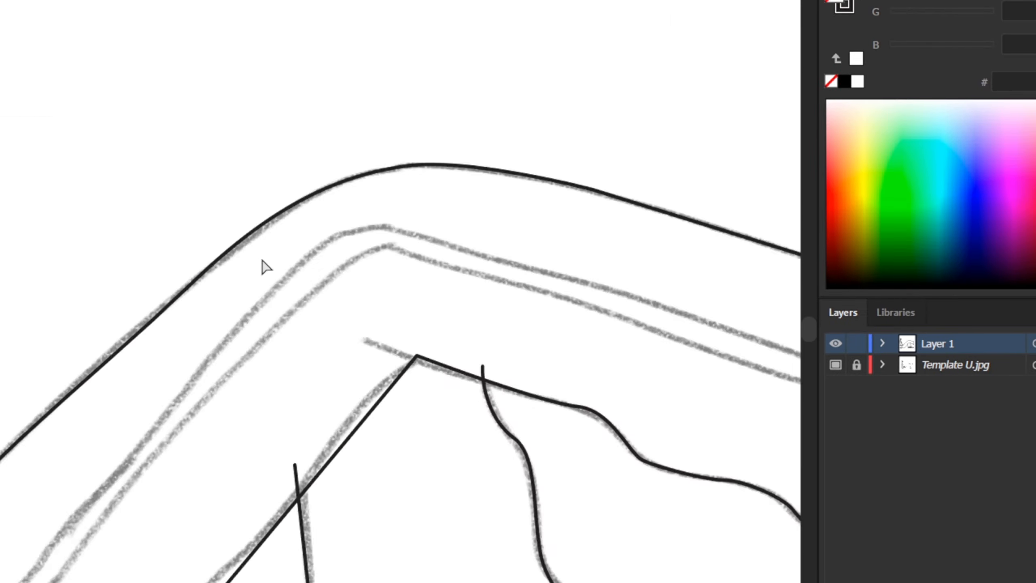
pyautogui.moveTo(693, 286); pyautogui.dragTo(171, 241)
pyautogui.click(833, 340)
pyautogui.hotkey('ctrl', 'z')
# - Trace the raised shoe's lower heel curve and its straight vertical sole edge along the frame with the Pen tool
pyautogui.press('p')
pyautogui.click(60, 519)
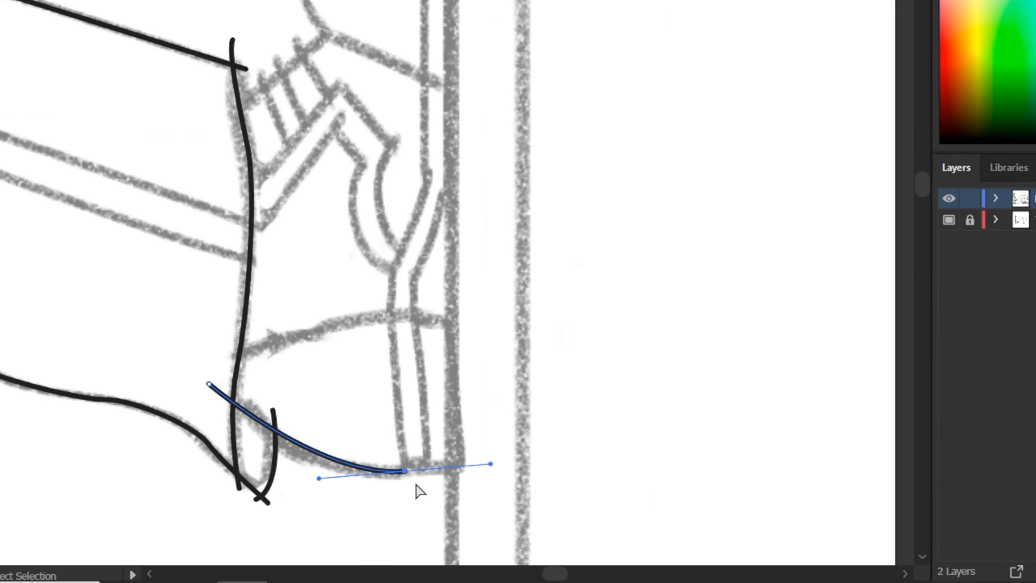
pyautogui.moveTo(443, 446); pyautogui.dragTo(452, 530)
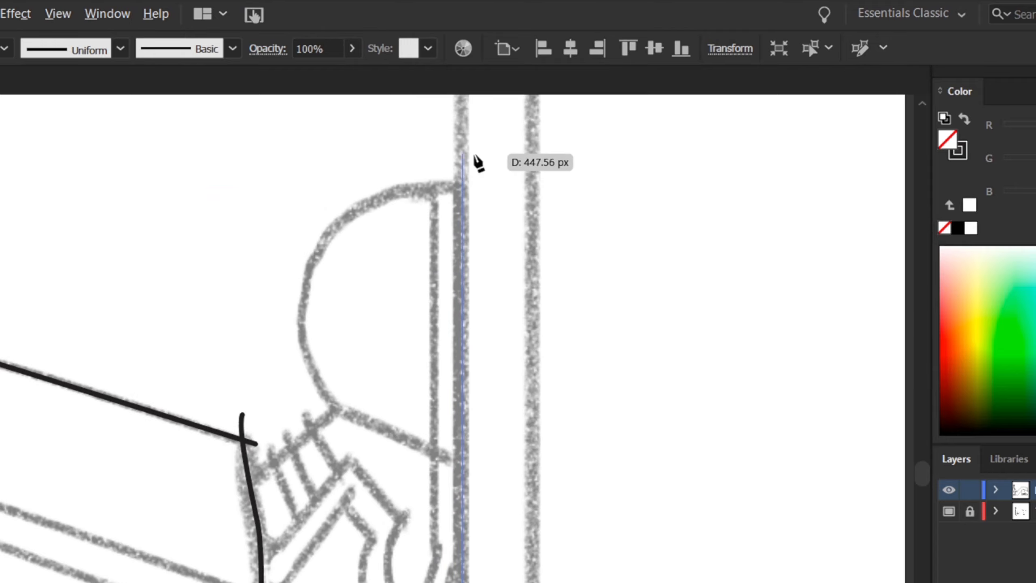
pyautogui.keyDown('shift'); pyautogui.click(474, 155); pyautogui.keyUp('shift')
pyautogui.press('Escape')
pyautogui.moveTo(473, 156); pyautogui.dragTo(485, 68)
# - Trace the upper curve of the raised shoe's heel from the cuff to the sole edge
pyautogui.click(241, 359)
pyautogui.moveTo(484, 316); pyautogui.dragTo(576, 344)
pyautogui.hotkey('ctrl', 'z')
# - Trace the raised shoe's outer sole line up through the heel and diagonally past the vertical sole edge
pyautogui.click(448, 485)
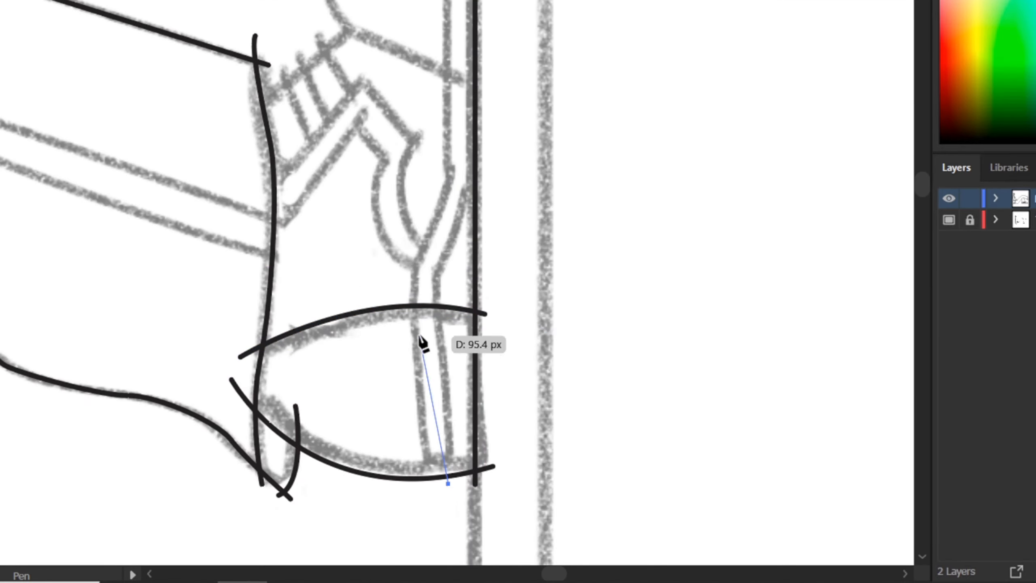
pyautogui.hotkey('ctrl', 'z')
pyautogui.click(435, 277)
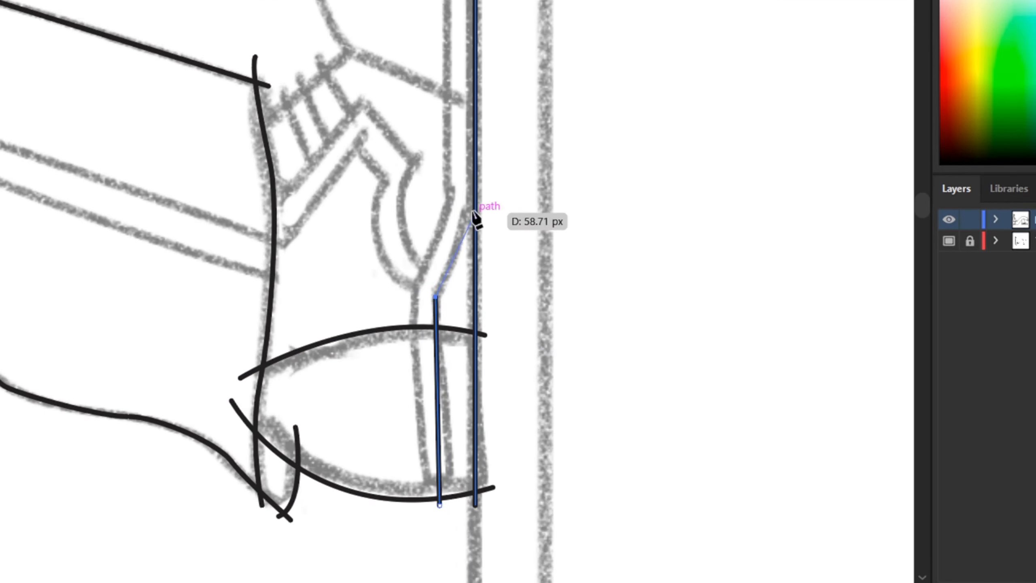
pyautogui.moveTo(484, 151); pyautogui.dragTo(499, 94)
pyautogui.press('Escape')
pyautogui.click(254, 248)
pyautogui.hotkey('ctrl', 'z')
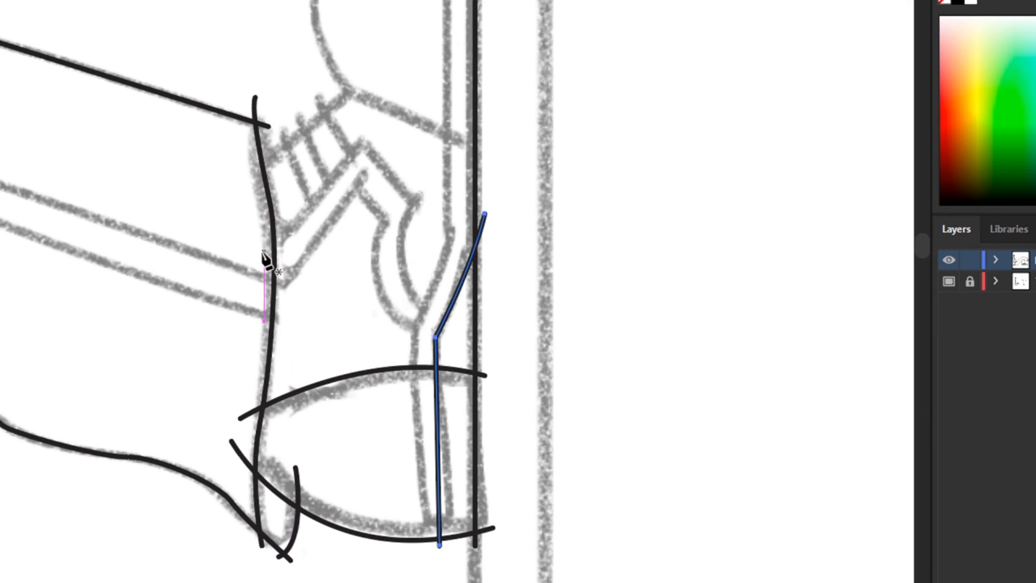
pyautogui.click(264, 224)
pyautogui.hotkey('ctrl', 'z')
pyautogui.click(263, 339)
pyautogui.click(366, 220)
pyautogui.press('Escape')
pyautogui.click(263, 396)
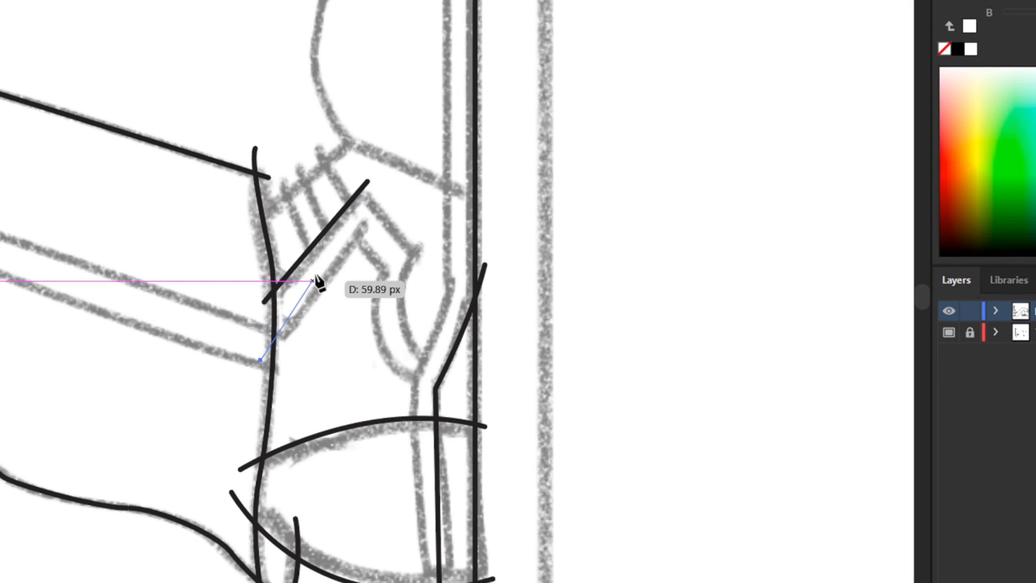
pyautogui.click(364, 263)
pyautogui.hotkey('ctrl', 'z')
pyautogui.hotkey('ctrl', 'z')
pyautogui.hotkey('ctrl', 'z')
pyautogui.hotkey('ctrl', 'z')
# - Trace the raised shoe's lower stripe from the cuff up to its peak, back to the corner and along a curve to the sole
pyautogui.click(265, 368)
pyautogui.click(362, 241)
pyautogui.click(384, 283)
pyautogui.moveTo(423, 394); pyautogui.dragTo(501, 432)
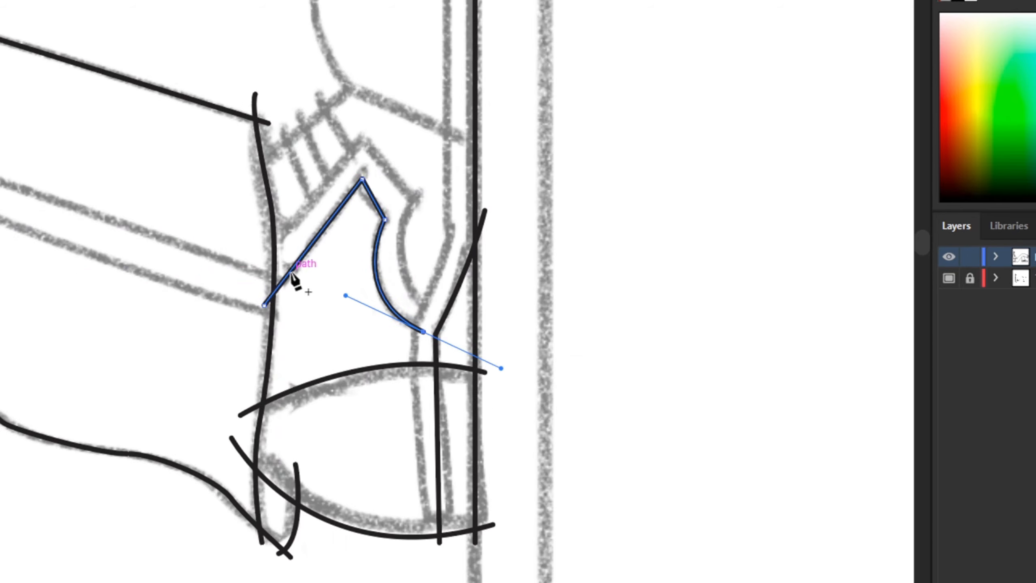
# - Trace the raised shoe's upper stripe edge from cuff over its peak to the sole, plus the straight edge above the laces
pyautogui.click(264, 268)
pyautogui.click(362, 138)
pyautogui.click(413, 198)
pyautogui.moveTo(431, 312); pyautogui.dragTo(489, 371)
pyautogui.press('Escape')
pyautogui.click(249, 124)
pyautogui.click(362, 15)
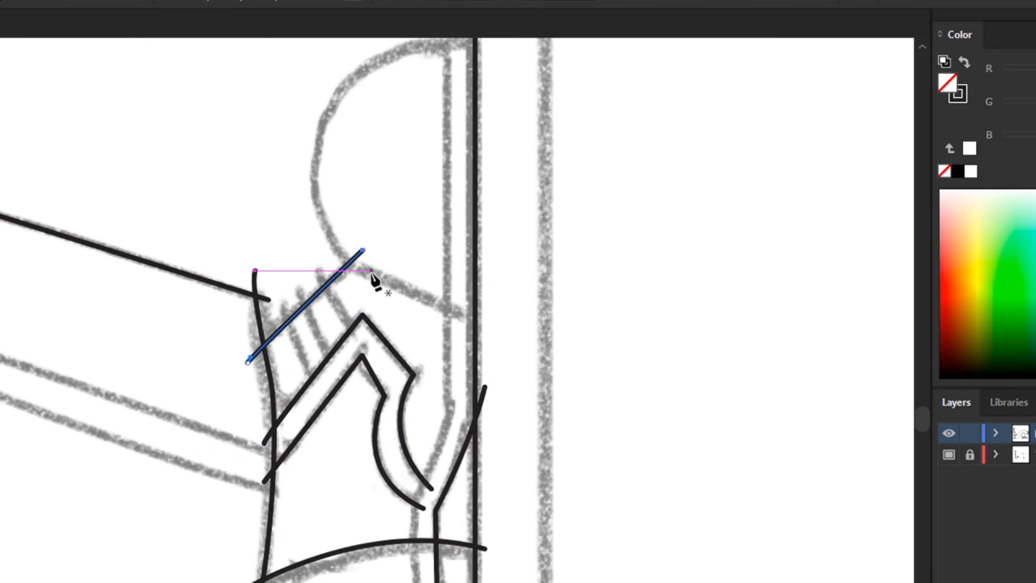
# - Trace the raised shoe's rounded toe cap from its lower seam around and past the vertical sole edge
pyautogui.click(459, 311)
pyautogui.moveTo(336, 251); pyautogui.dragTo(284, 214)
pyautogui.moveTo(326, 87); pyautogui.dragTo(299, 220)
pyautogui.moveTo(321, 211); pyautogui.dragTo(382, 157)
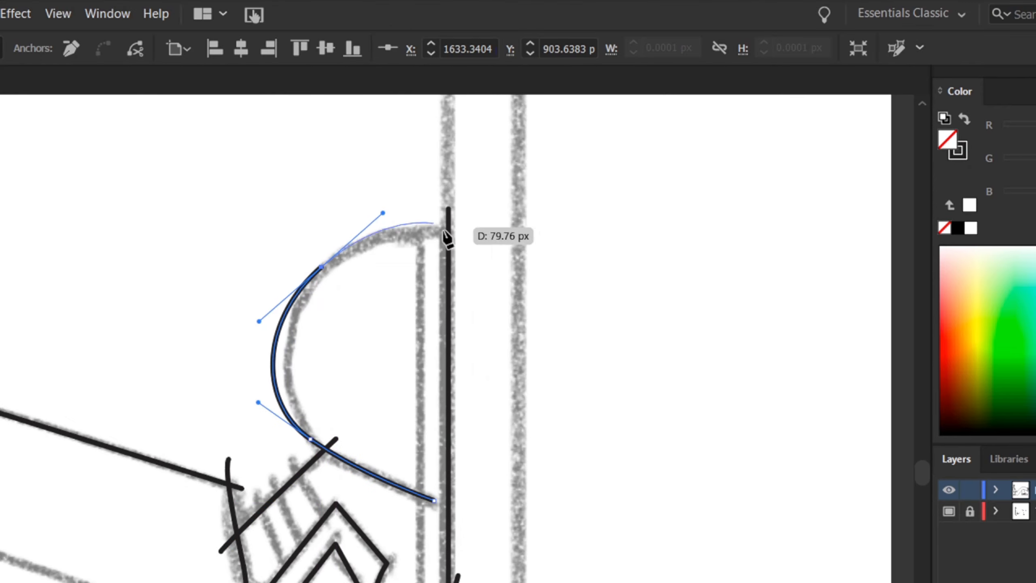
pyautogui.click(462, 178)
pyautogui.moveTo(449, 204); pyautogui.dragTo(472, 122)
pyautogui.press('Escape')
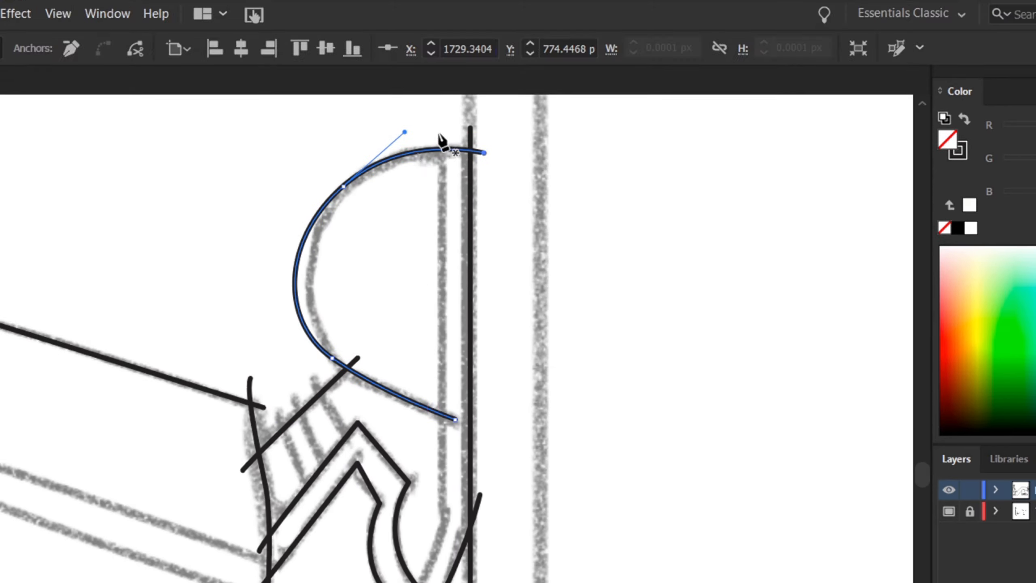
pyautogui.click(431, 581)
pyautogui.click(431, 125)
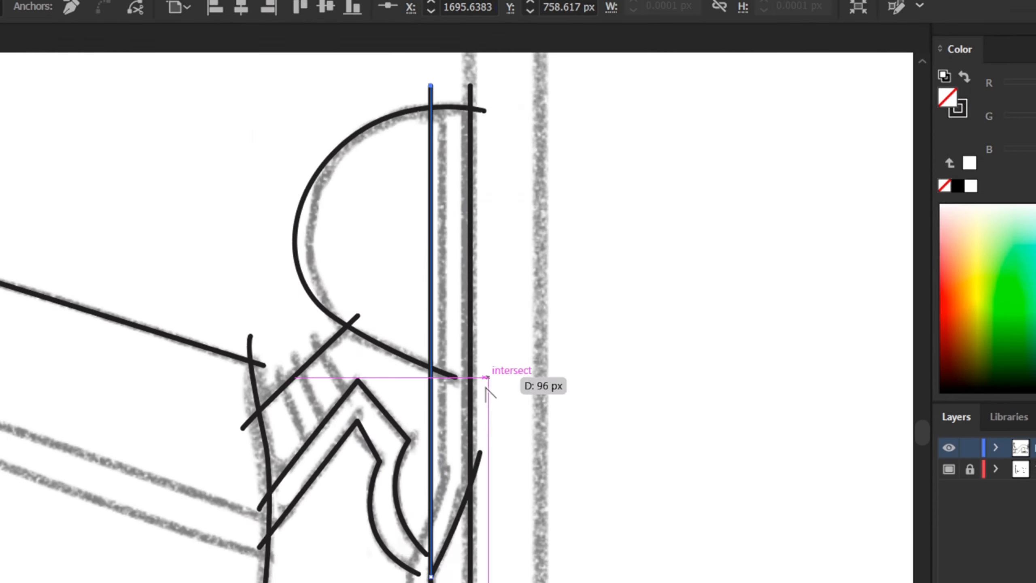
pyautogui.hotkey('ctrl', 'z')
pyautogui.hotkey('ctrl', 'z')
# - Trace the raised shoe's inner sole line diagonally up from the heel and vertically past the top of the toe cap
pyautogui.click(408, 539)
pyautogui.click(448, 234)
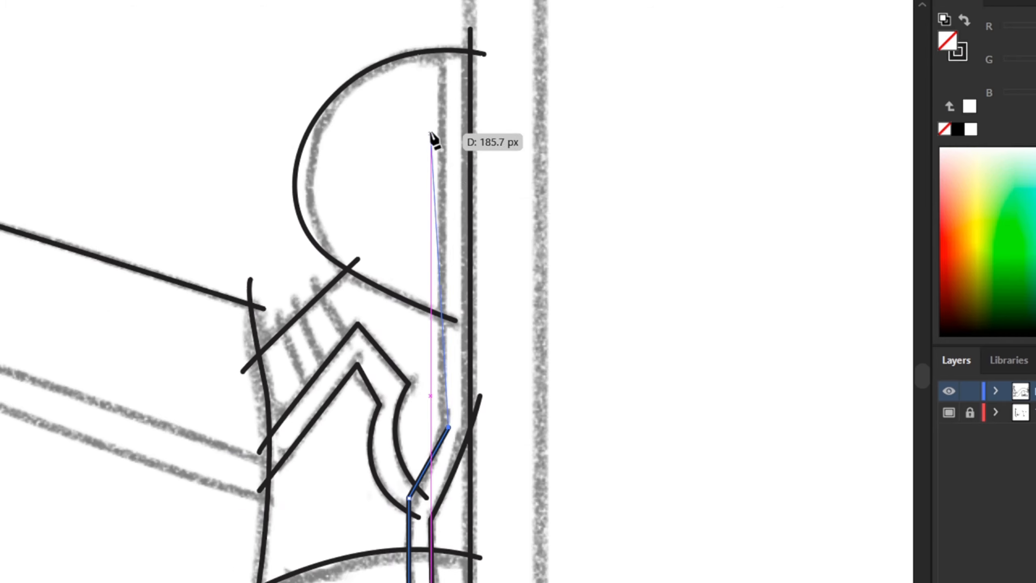
pyautogui.click(446, 39)
pyautogui.moveTo(300, 142); pyautogui.dragTo(495, 137)
pyautogui.press('Escape')
# - Trace the three short parallel laces on the raised shoe, each overshooting the edges it crosses
pyautogui.click(502, 79)
pyautogui.click(549, 151)
pyautogui.press('Escape')
pyautogui.click(488, 102)
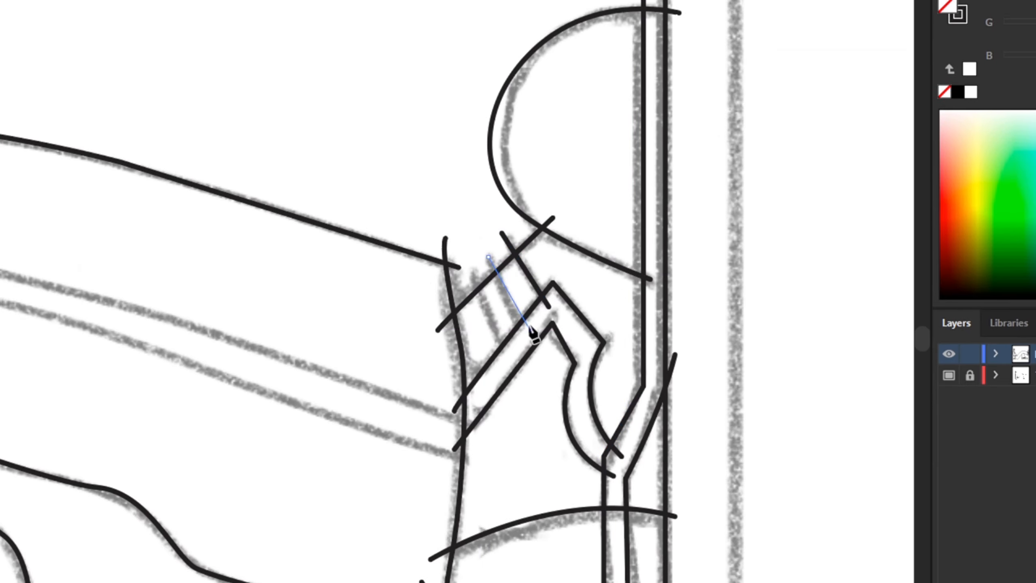
pyautogui.click(529, 327)
pyautogui.press('Escape')
pyautogui.click(473, 282)
pyautogui.click(511, 351)
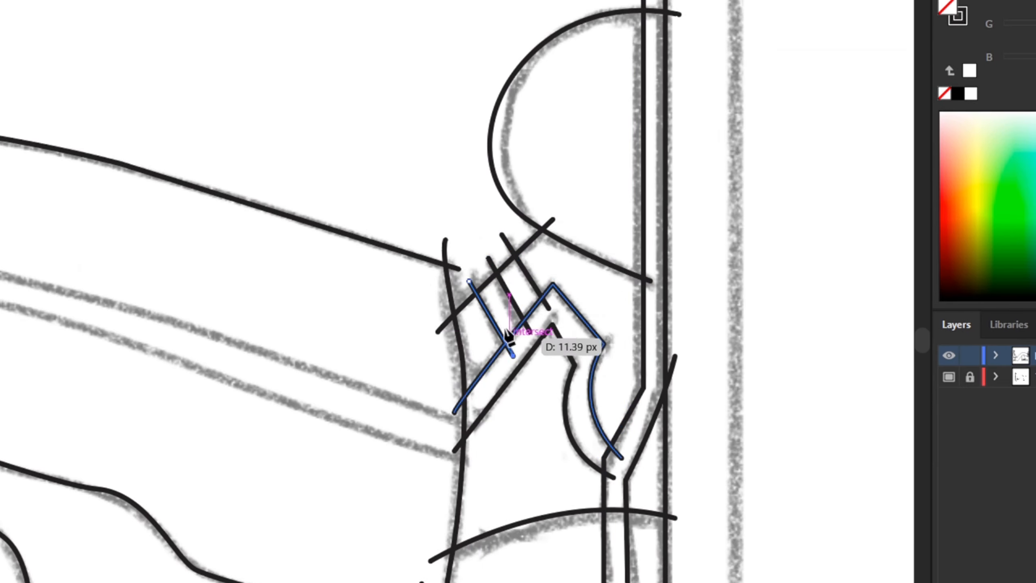
pyautogui.press('Escape')
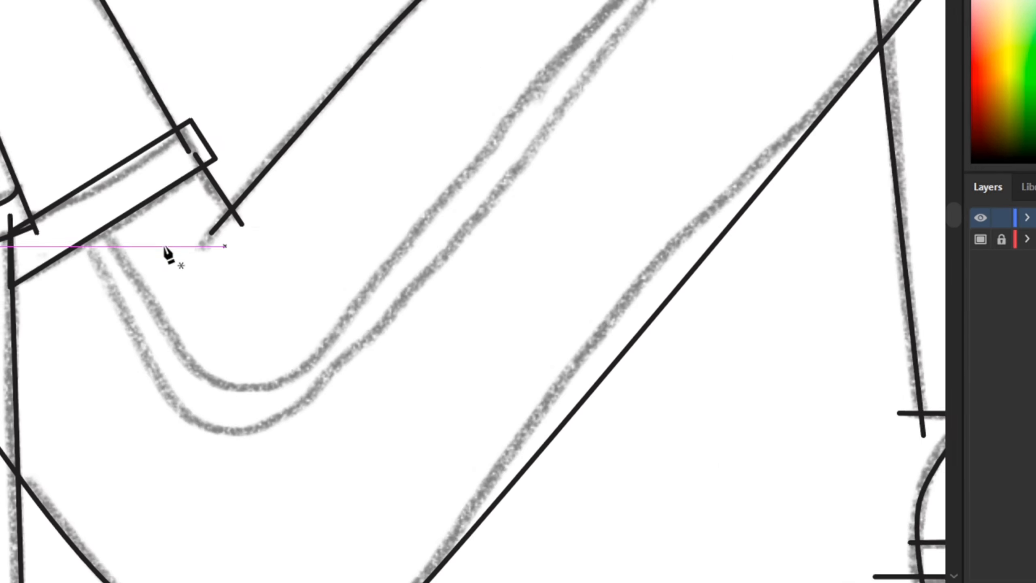
# - Trace the trousers' upper stripe line from the sleeve cuff through the lap, over the knee and past the raised leg's hem
pyautogui.click(219, 198)
pyautogui.moveTo(324, 363); pyautogui.dragTo(396, 420)
pyautogui.click(489, 265)
pyautogui.click(565, 202)
pyautogui.moveTo(670, 161); pyautogui.dragTo(727, 172)
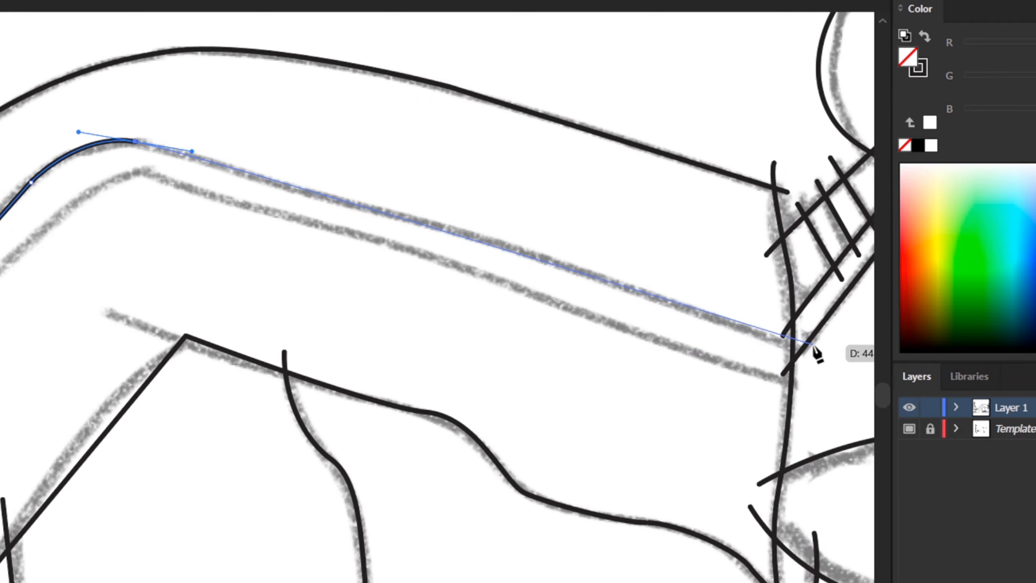
pyautogui.click(820, 360)
pyautogui.moveTo(31, 445); pyautogui.dragTo(451, 336)
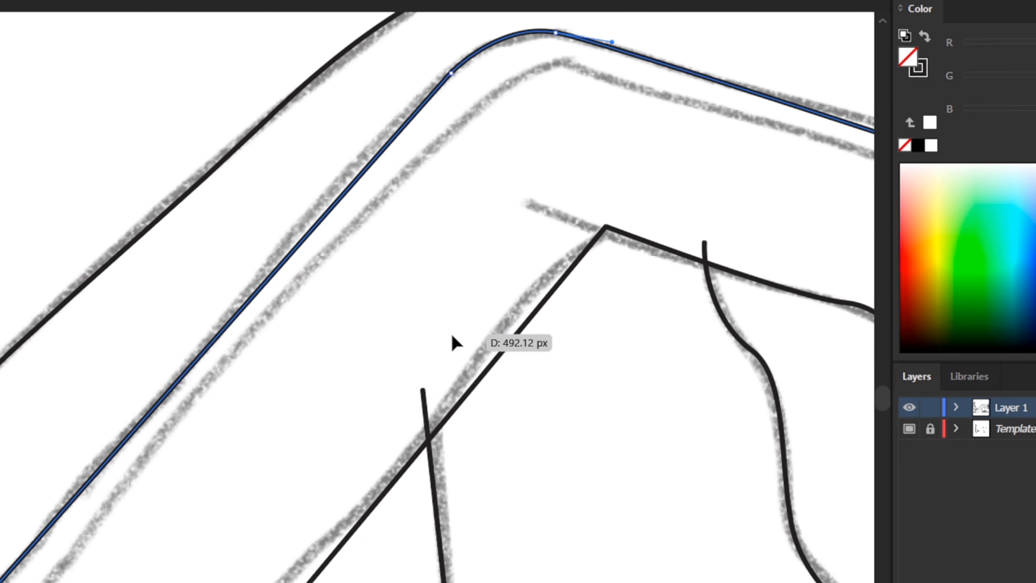
pyautogui.keyDown('ctrl'); pyautogui.click(267, 304); pyautogui.keyUp('ctrl')
# - Check the full line art with the template layer hidden and shown again
pyautogui.hotkey('ctrl', '0')
pyautogui.click(908, 429)
pyautogui.click(908, 429)
# - Trace the curved hairline from beside the ear up across the temple and past the forehead
pyautogui.hotkey('ctrl', '+')
pyautogui.hotkey('ctrl', '+')
pyautogui.hotkey('ctrl', '+')
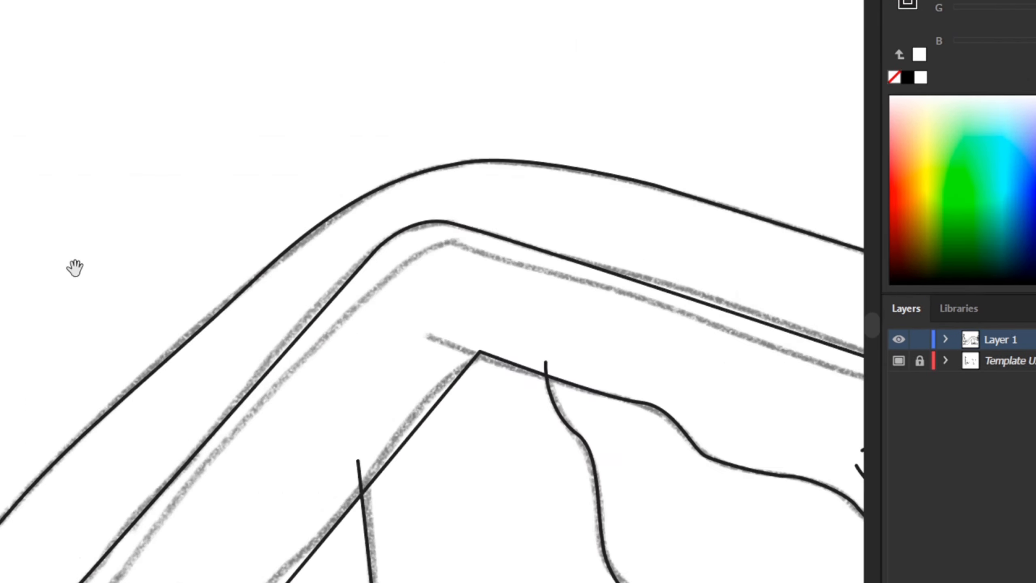
pyautogui.hotkey('ctrl', '+')
pyautogui.hotkey('ctrl', '+')
pyautogui.moveTo(75, 268); pyautogui.dragTo(468, 459)
pyautogui.click(364, 427)
pyautogui.moveTo(323, 313); pyautogui.dragTo(311, 260)
pyautogui.moveTo(438, 173); pyautogui.dragTo(511, 186)
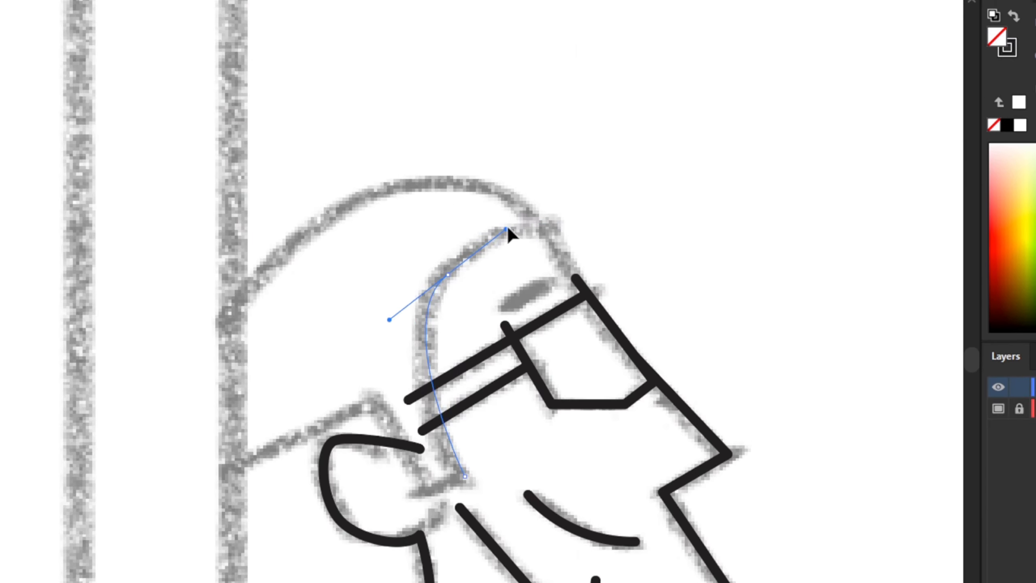
pyautogui.moveTo(506, 228); pyautogui.dragTo(510, 225)
pyautogui.click(566, 229)
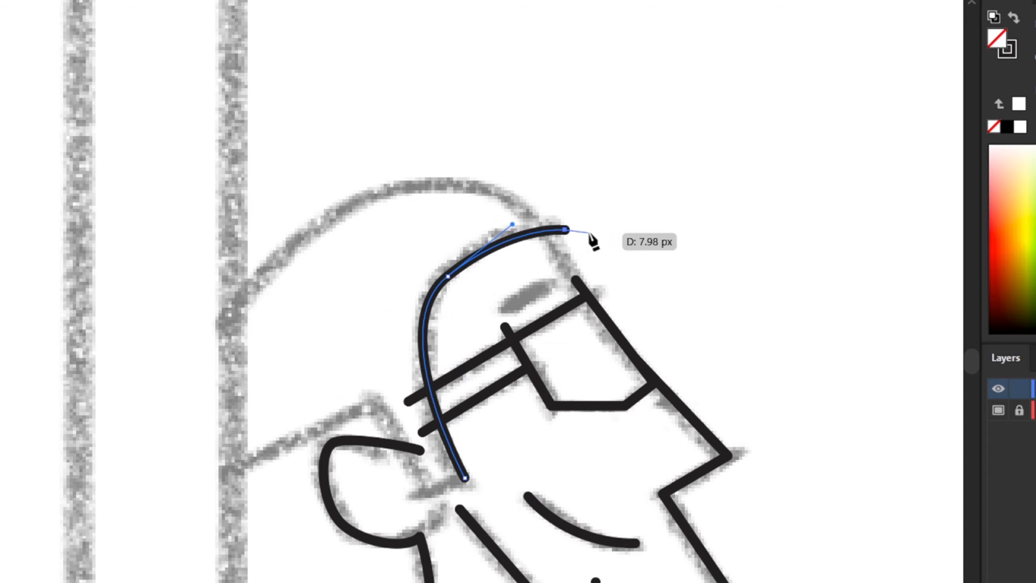
pyautogui.hotkey('ctrl', 'z')
pyautogui.hotkey('ctrl', 'z')
pyautogui.moveTo(422, 320); pyautogui.dragTo(433, 253)
pyautogui.moveTo(530, 208); pyautogui.dragTo(666, 235)
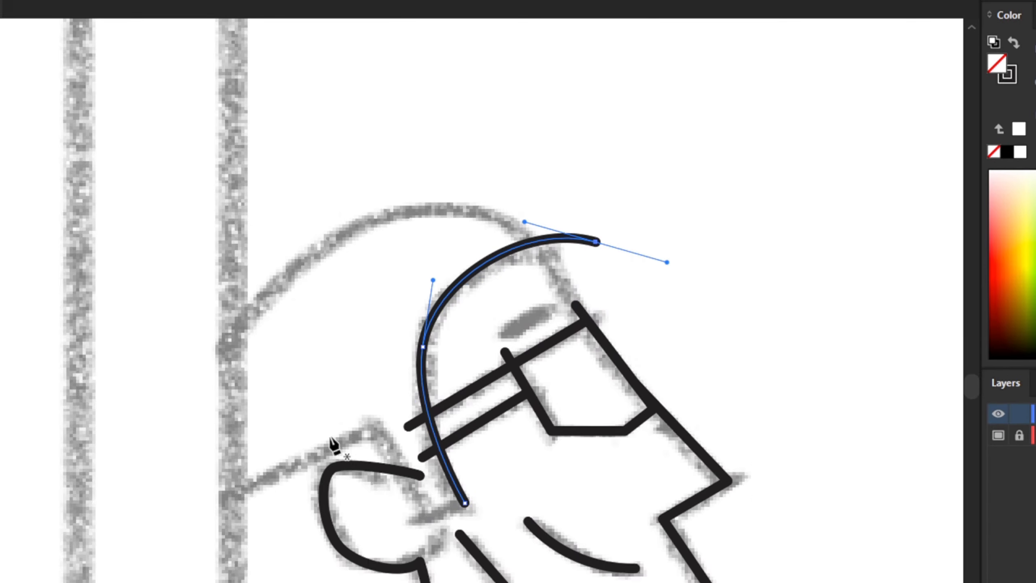
pyautogui.keyDown('ctrl'); pyautogui.click(335, 434); pyautogui.keyUp('ctrl')
# - Trace the straight hair edges around the ear: the sideburn's lower edge, its rear edge and the line to the nape
pyautogui.click(475, 478)
pyautogui.click(415, 509)
pyautogui.press('Escape')
pyautogui.click(435, 516)
pyautogui.click(359, 394)
pyautogui.press('Escape')
pyautogui.click(387, 408)
pyautogui.click(217, 363)
pyautogui.press('Escape')
pyautogui.click(224, 376)
pyautogui.moveTo(248, 173); pyautogui.dragTo(308, 111)
pyautogui.moveTo(558, 106)
pyautogui.mouseDown()
pyautogui.moveTo(642, 208)
pyautogui.moveTo(666, 208)
pyautogui.mouseUp()
pyautogui.moveTo(247, 173); pyautogui.dragTo(249, 155)
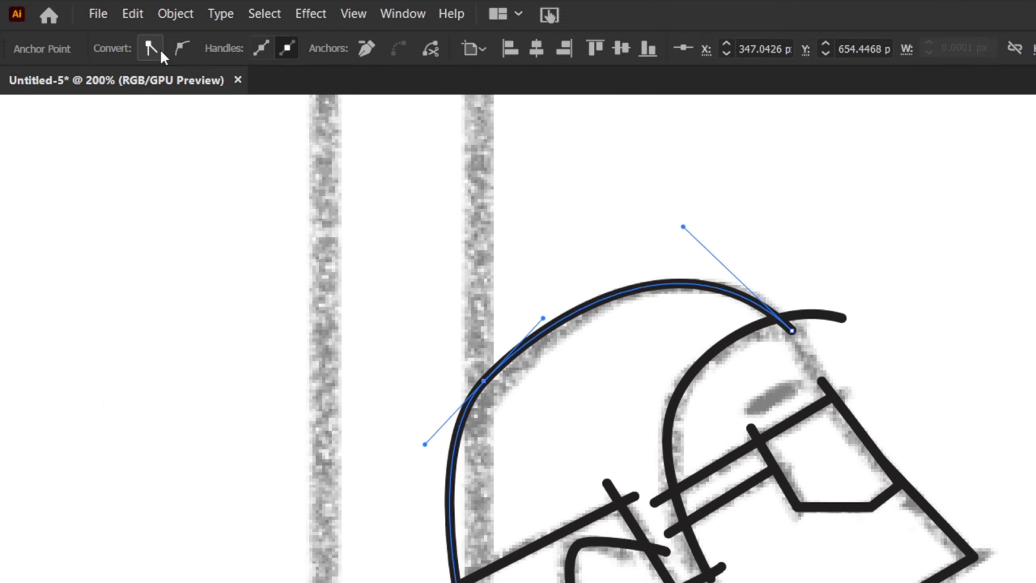
pyautogui.hotkey('ctrl', 'z')
pyautogui.hotkey('ctrl', 'z')
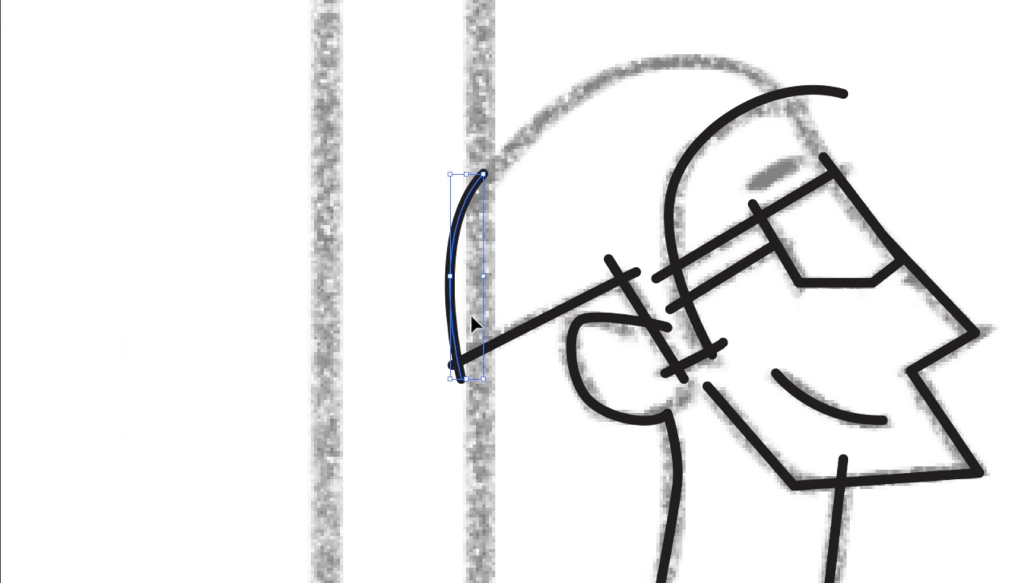
pyautogui.hotkey('ctrl', 'z')
pyautogui.moveTo(513, 366); pyautogui.dragTo(578, 313)
pyautogui.moveTo(797, 332); pyautogui.dragTo(873, 421)
pyautogui.moveTo(821, 356); pyautogui.dragTo(827, 360)
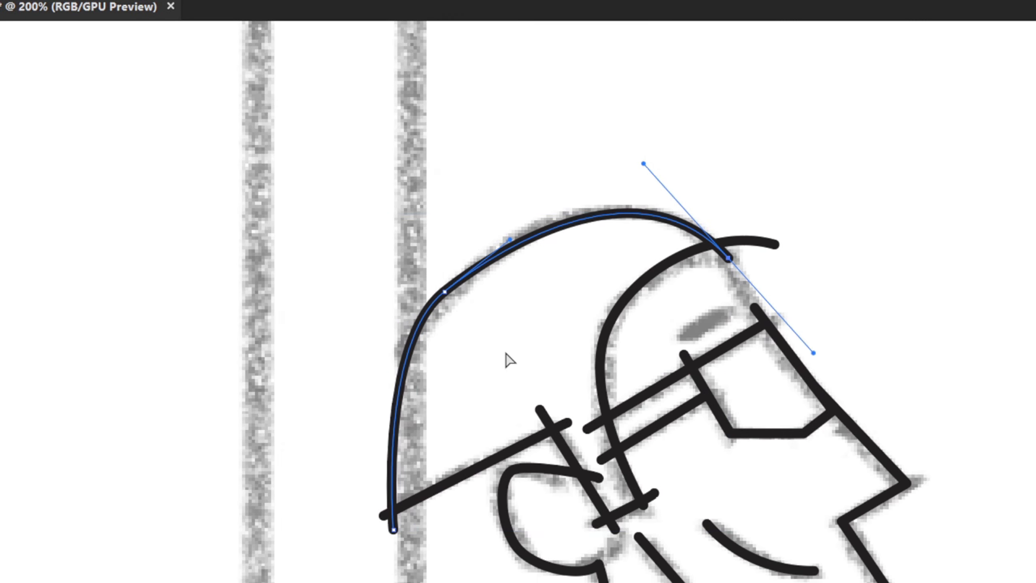
pyautogui.hotkey('ctrl', 'z')
pyautogui.hotkey('ctrl', 'z')
pyautogui.hotkey('ctrl', 'z')
# - Extend the forehead line up past the hairline and trace the rounded crown from the forehead back down past the nape
pyautogui.moveTo(769, 316); pyautogui.dragTo(699, 208)
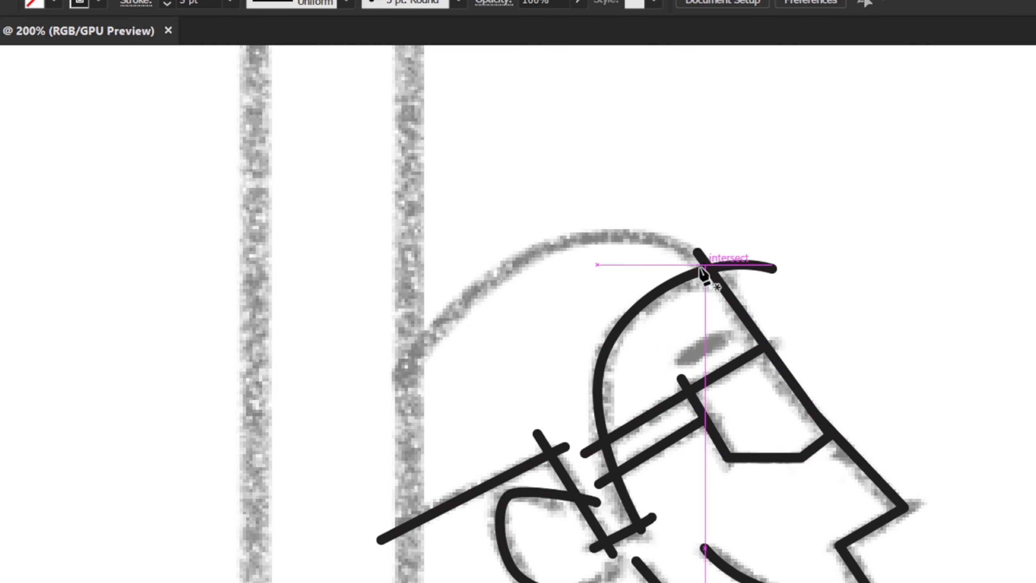
pyautogui.moveTo(573, 234); pyautogui.dragTo(490, 260)
pyautogui.moveTo(407, 371); pyautogui.dragTo(407, 402)
pyautogui.hotkey('ctrl', 'z')
pyautogui.hotkey('ctrl', 'z')
pyautogui.moveTo(565, 236)
pyautogui.mouseDown()
pyautogui.moveTo(507, 266)
pyautogui.moveTo(485, 262)
pyautogui.mouseUp()
pyautogui.moveTo(416, 369); pyautogui.dragTo(394, 424)
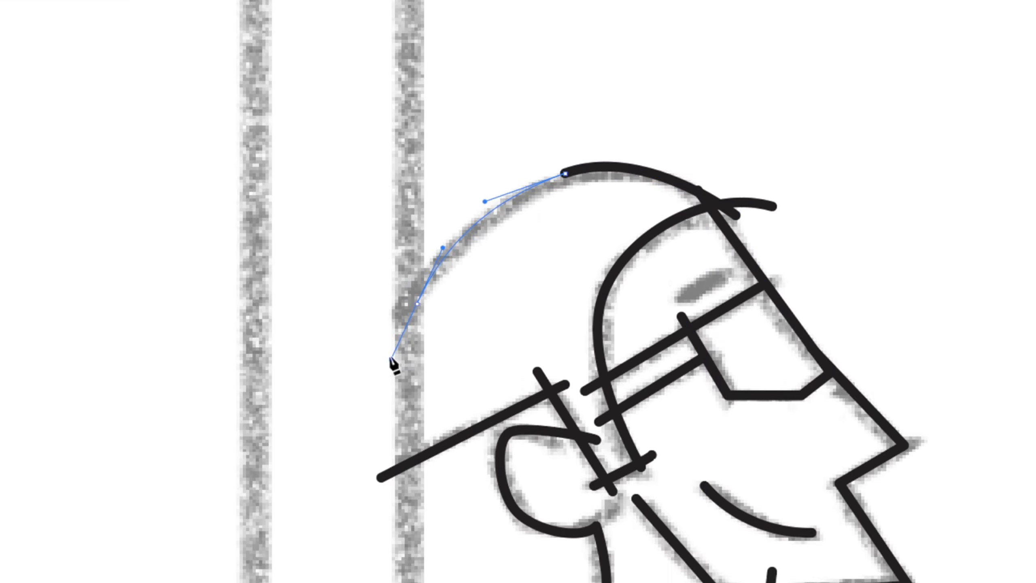
pyautogui.click(400, 553)
pyautogui.press('v')
pyautogui.click(602, 357)
# - Duplicate the trousers' stripe line slightly below itself as the stripe's lower edge, and hide the template layer
pyautogui.hotkey('ctrl', '0')
pyautogui.hotkey('ctrl', '=')
pyautogui.hotkey('ctrl', '=')
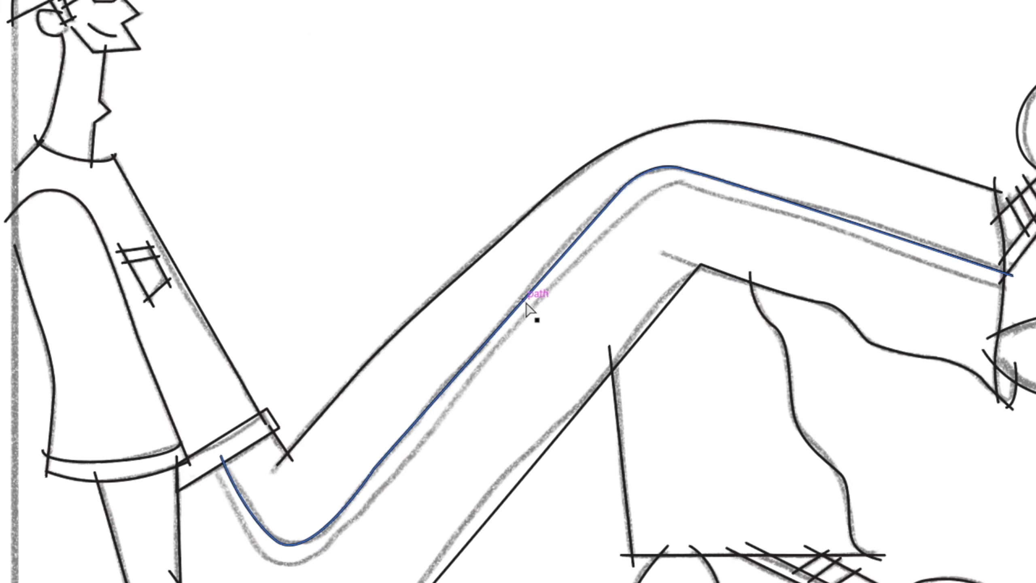
pyautogui.click(569, 244)
pyautogui.moveTo(570, 245); pyautogui.dragTo(574, 263)
pyautogui.click(1017, 222)
pyautogui.click(377, 472)
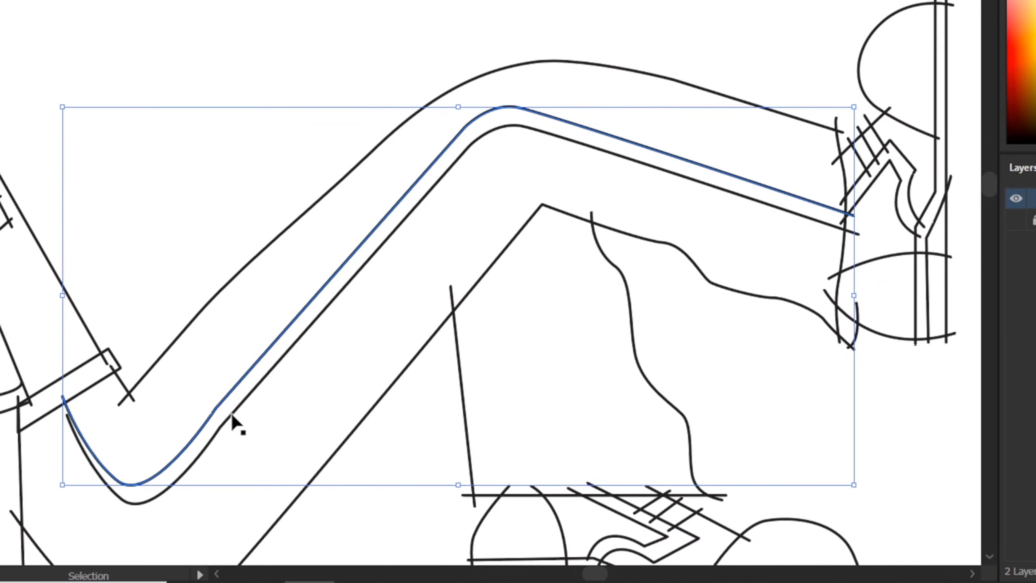
# - Adjust the starting end of the lower stripe line so that it crosses the sleeve cuff's lower edge
pyautogui.scroll(3, 390, 471)
pyautogui.press('a')
pyautogui.click(388, 282)
pyautogui.click(217, 30)
pyautogui.click(402, 339)
pyautogui.click(218, 30)
pyautogui.click(17, 245)
pyautogui.moveTo(140, 347); pyautogui.dragTo(97, 314)
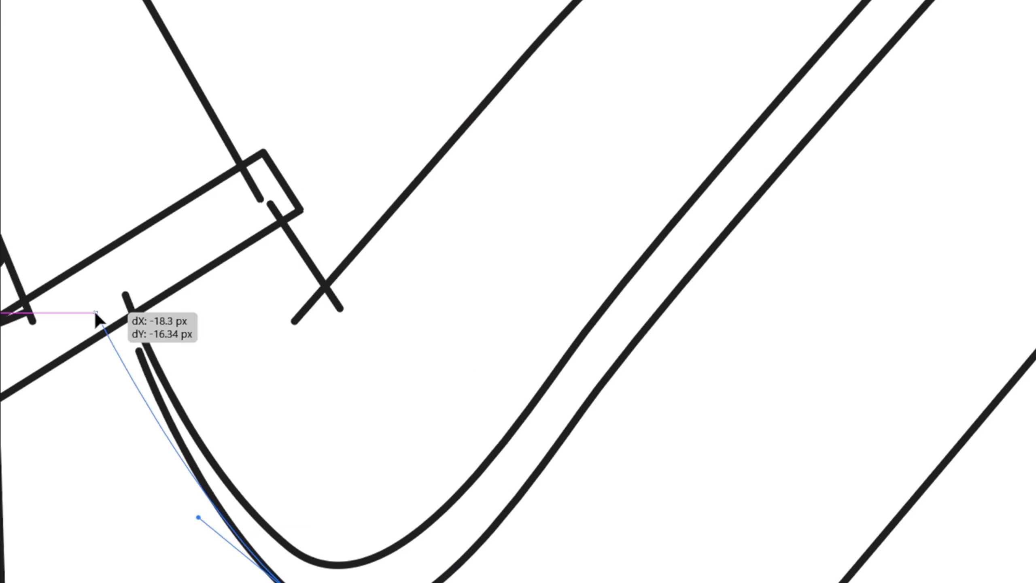
pyautogui.moveTo(106, 552); pyautogui.dragTo(69, 547)
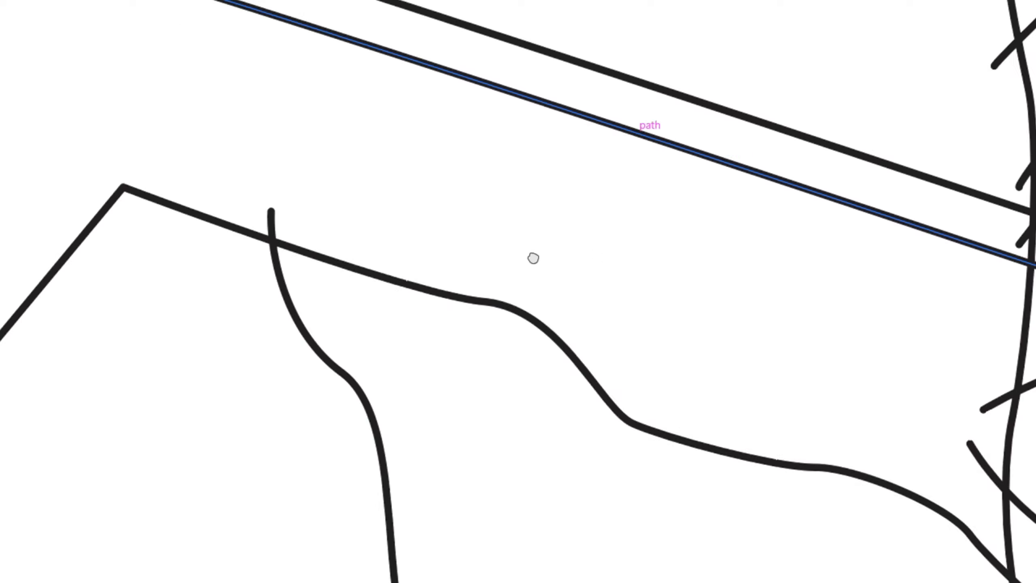
pyautogui.hotkey('ctrl', '0')
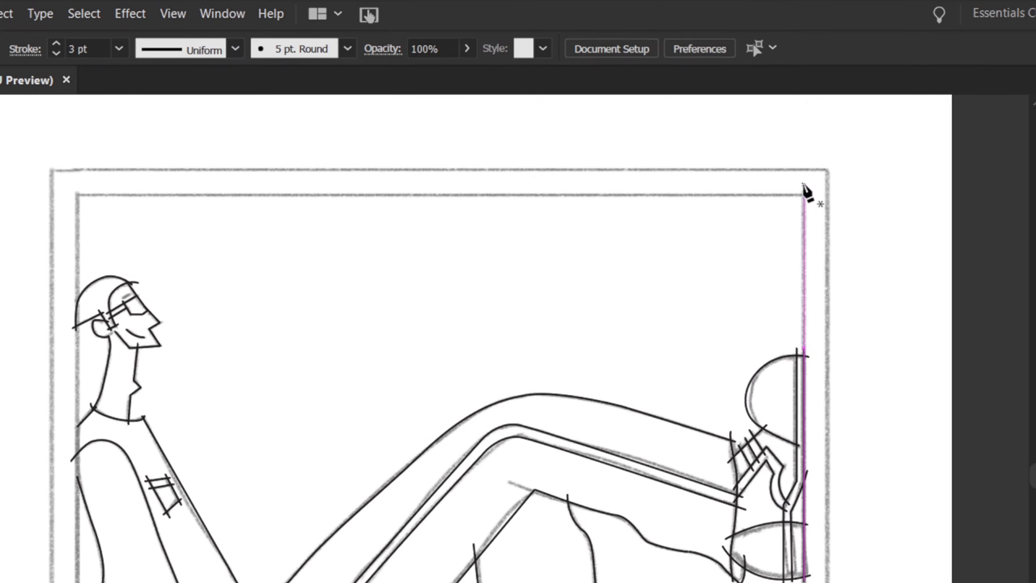
# - Trace the inner and outer vertical lines on the frame's right side with overshooting straight Pen lines
pyautogui.click(806, 186)
pyautogui.click(815, 472)
pyautogui.press('Escape')
pyautogui.click(770, 158)
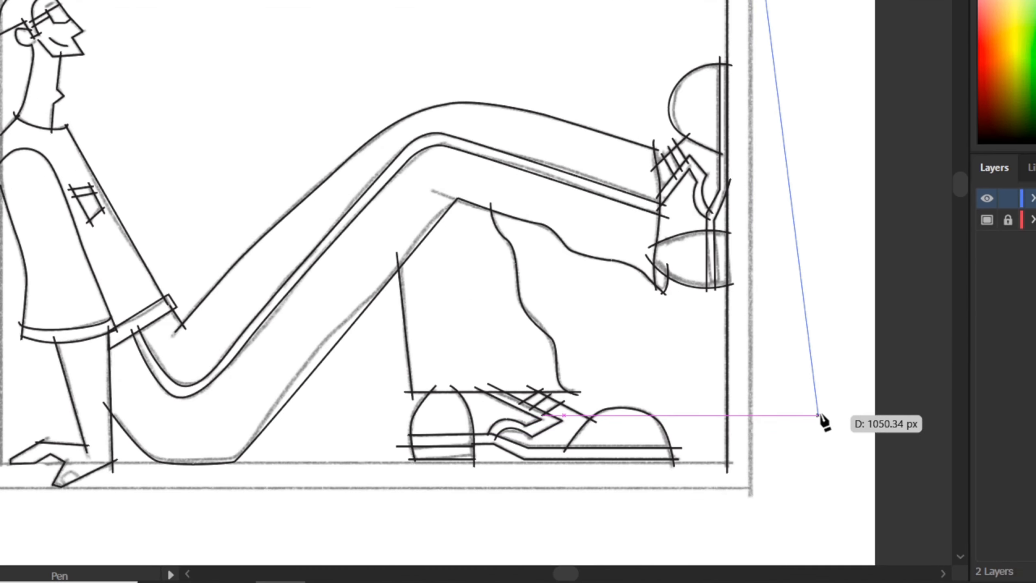
pyautogui.keyDown('shift'); pyautogui.click(773, 506); pyautogui.keyUp('shift')
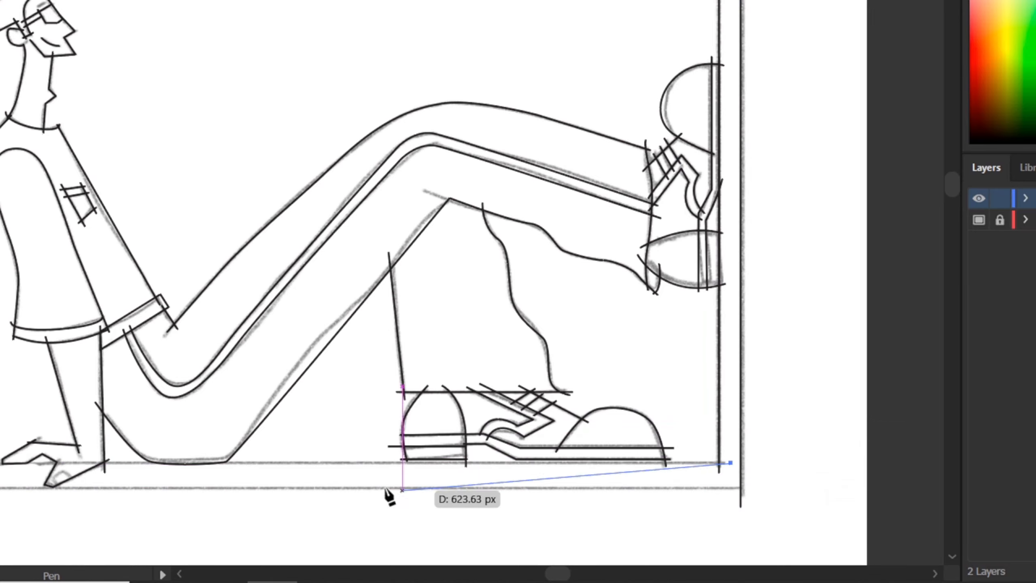
# - Trace the frame's inner and outer bottom lines as straight horizontals extending past both corners
pyautogui.keyDown('shift'); pyautogui.click(222, 463); pyautogui.keyUp('shift')
pyautogui.press('Escape')
pyautogui.click(753, 487)
pyautogui.keyDown('shift'); pyautogui.click(217, 487); pyautogui.keyUp('shift')
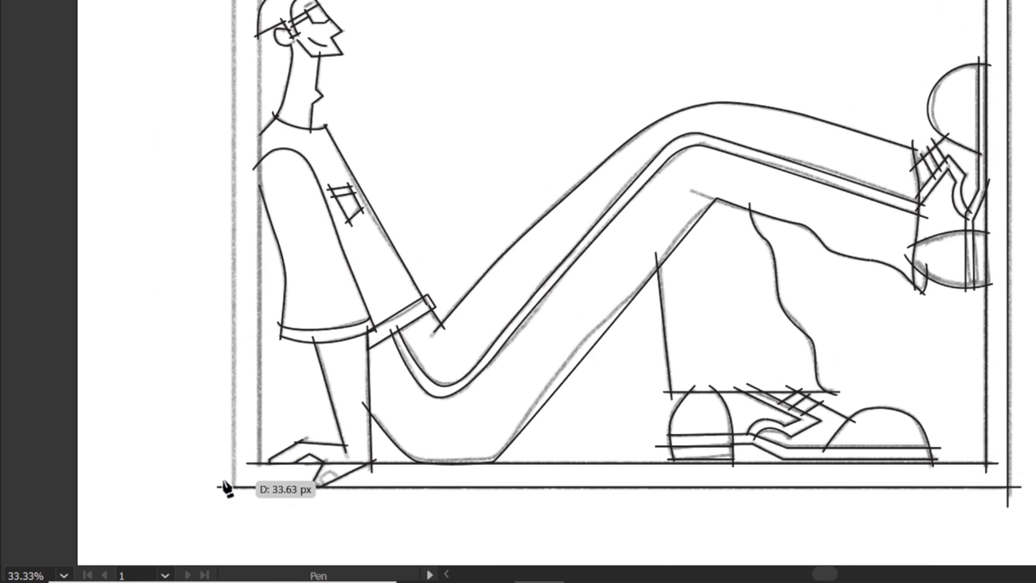
# - Trace the outer and inner vertical lines on the frame's left side, overshooting the corners
pyautogui.click(232, 500)
pyautogui.keyDown('shift'); pyautogui.click(232, 156); pyautogui.keyUp('shift')
pyautogui.press('Escape')
pyautogui.click(260, 475)
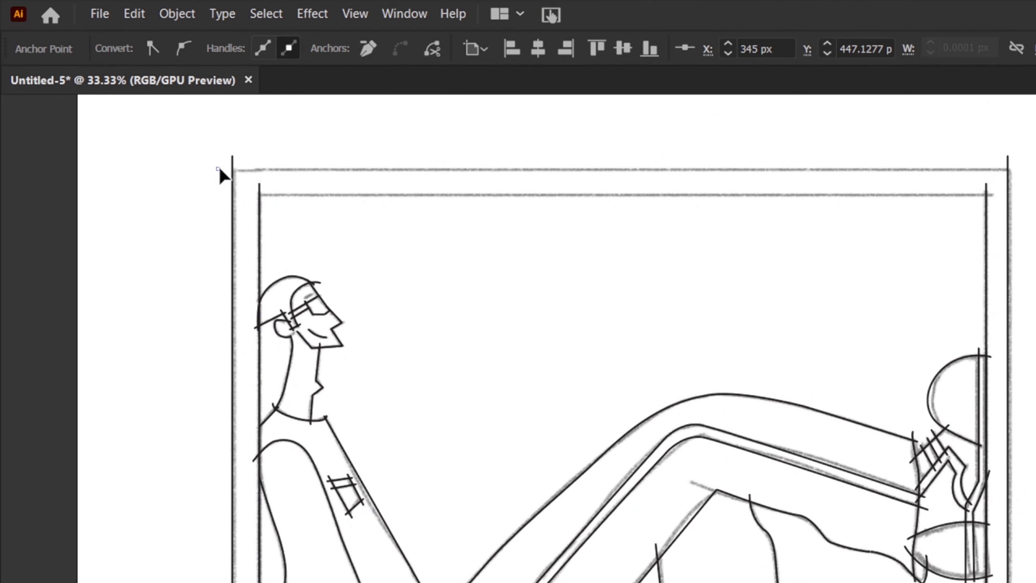
# - Trace the frame's outer and inner top lines as straight horizontals extending past both corners
pyautogui.keyDown('shift'); pyautogui.click(1025, 169); pyautogui.keyUp('shift')
pyautogui.press('Escape')
pyautogui.click(247, 194)
pyautogui.keyDown('shift'); pyautogui.click(1001, 194); pyautogui.keyUp('shift')
pyautogui.keyDown('ctrl'); pyautogui.click(1032, 340); pyautogui.keyUp('ctrl')
# - Review the complete line art with the template hidden, and show the template again
pyautogui.hotkey('ctrl', 'shift', 'w')
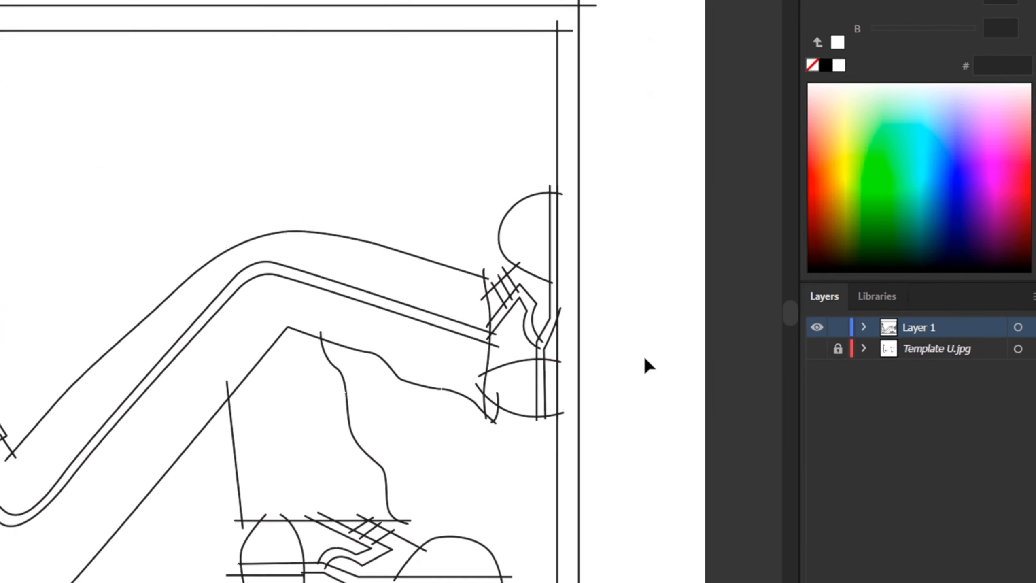
pyautogui.hotkey('ctrl', '-')
pyautogui.hotkey('ctrl', '-')
pyautogui.hotkey('ctrl', '+')
pyautogui.hotkey('ctrl', '+')
pyautogui.hotkey('ctrl', '+')
pyautogui.click(816, 348)
# - Trace the small four-sided shape in the lower part of the hand resting on the ground
pyautogui.hotkey('ctrl', '+')
pyautogui.hotkey('ctrl', '+')
pyautogui.hotkey('ctrl', '+')
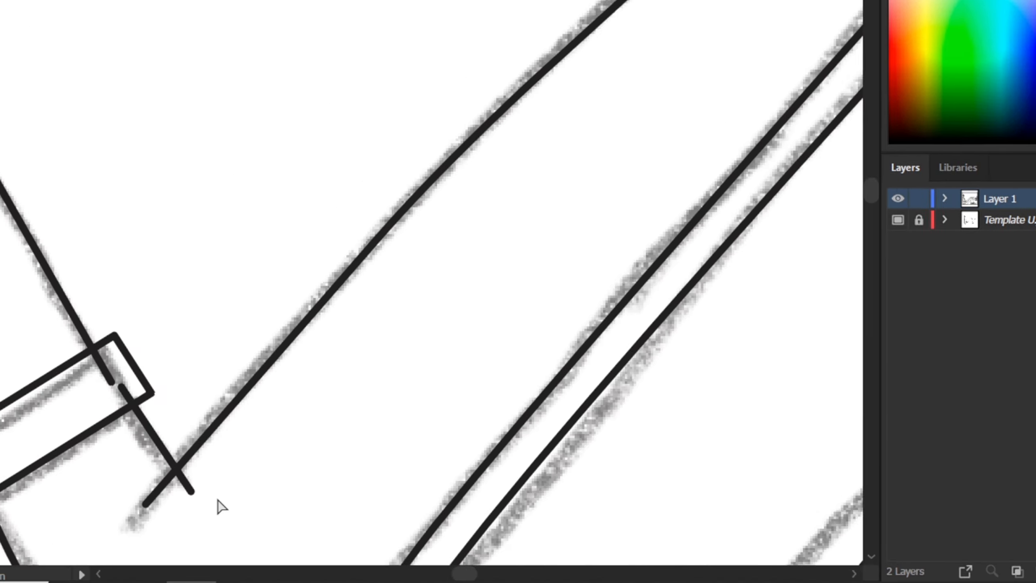
pyautogui.moveTo(217, 498); pyautogui.dragTo(527, 395)
pyautogui.click(203, 430)
pyautogui.click(244, 464)
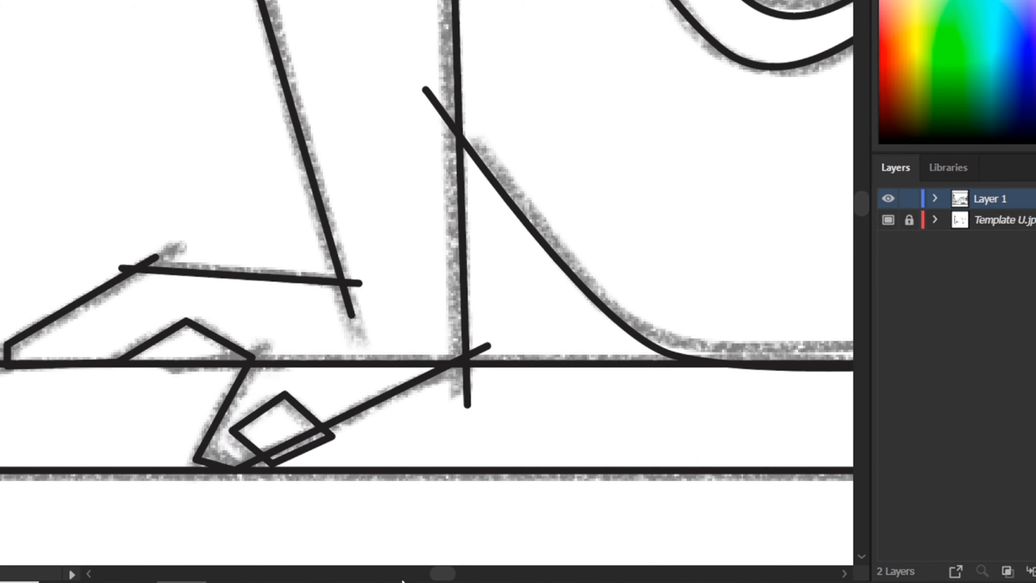
pyautogui.hotkey('ctrl', '0')
pyautogui.scroll(4, 418, 231)
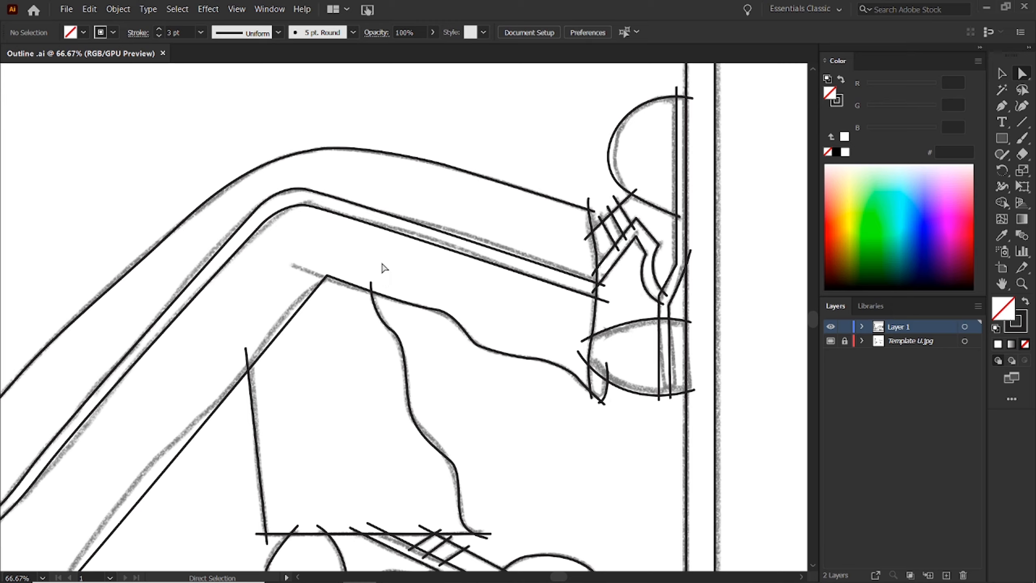
pyautogui.hotkey('ctrl', '-')
pyautogui.hotkey('ctrl', '-')
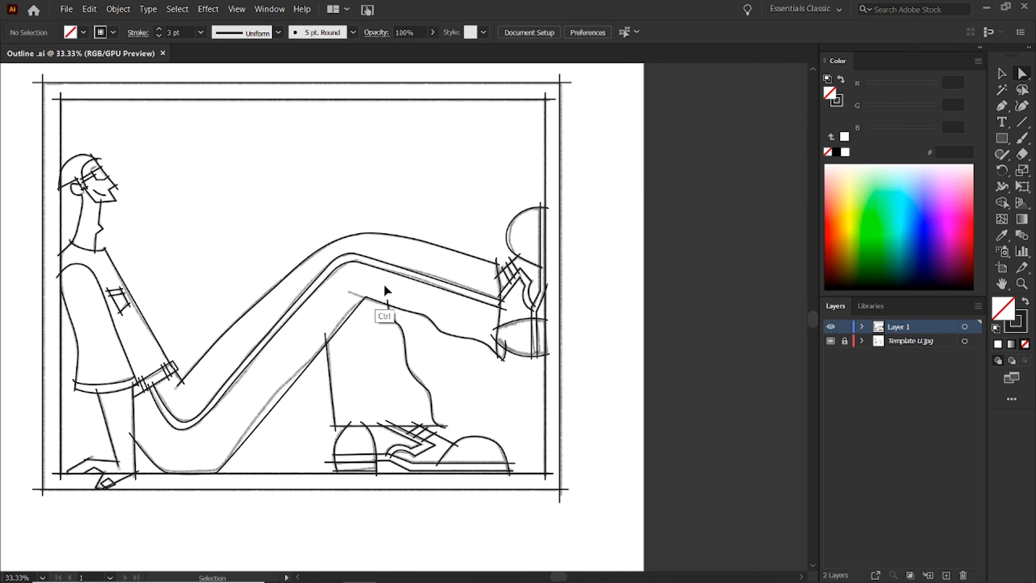
pyautogui.moveTo(361, 291); pyautogui.dragTo(503, 307)
pyautogui.hotkey('ctrl', '+')
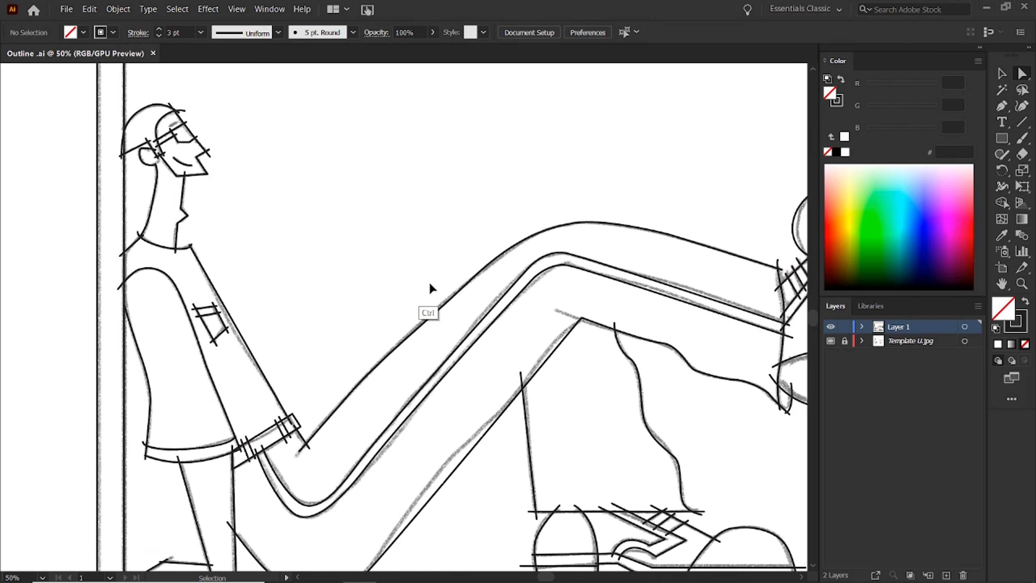
pyautogui.hotkey('ctrl', '-')
pyautogui.moveTo(547, 281); pyautogui.dragTo(510, 264)
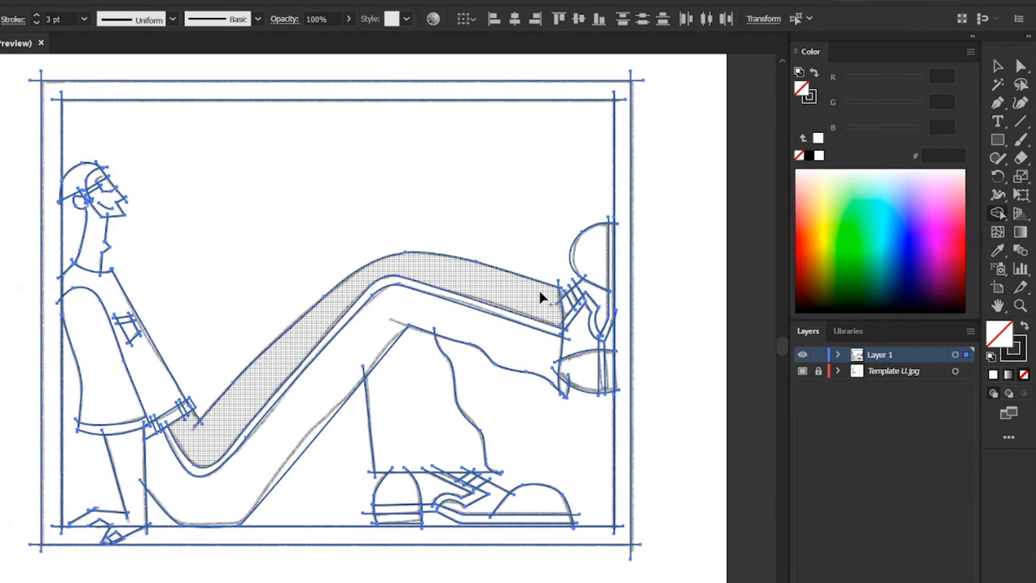
# - Trim the overshooting line ends at the forehead, nose tip and front of the sunglasses with the Shape Builder
pyautogui.hotkey('ctrl', '+')
pyautogui.hotkey('ctrl', '+')
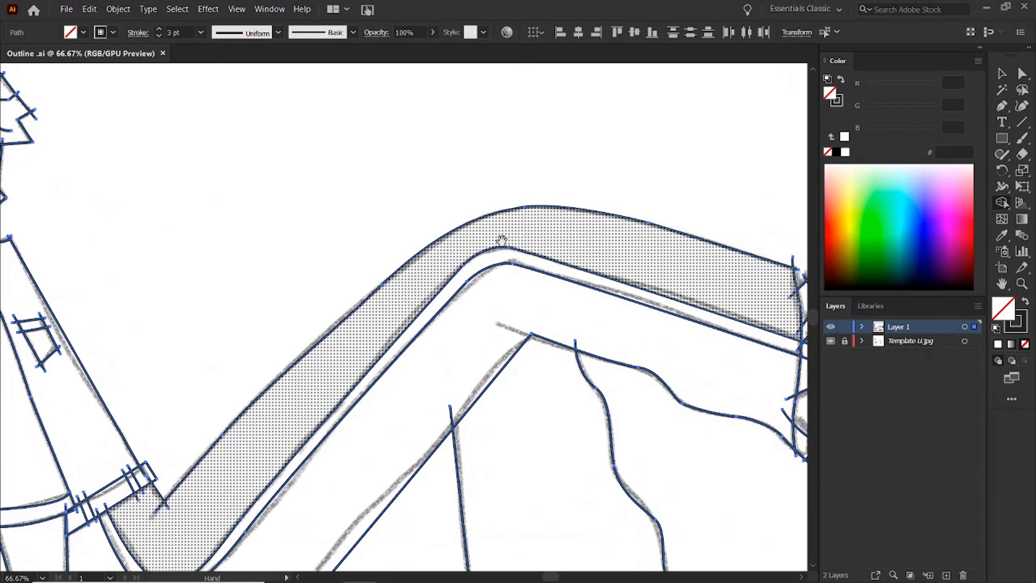
pyautogui.moveTo(422, 256); pyautogui.dragTo(614, 245)
pyautogui.moveTo(436, 202); pyautogui.dragTo(510, 343)
pyautogui.moveTo(349, 305); pyautogui.dragTo(524, 312)
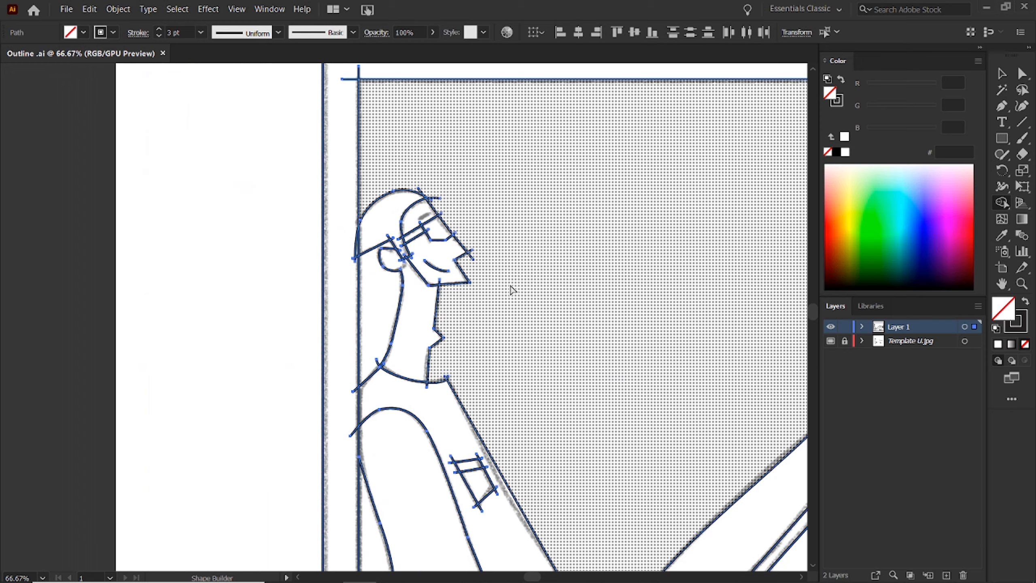
pyautogui.hotkey('ctrl', '+')
pyautogui.moveTo(162, 264)
pyautogui.mouseDown()
pyautogui.moveTo(270, 269)
pyautogui.moveTo(303, 190)
pyautogui.moveTo(386, 273)
pyautogui.moveTo(410, 359)
pyautogui.mouseUp()
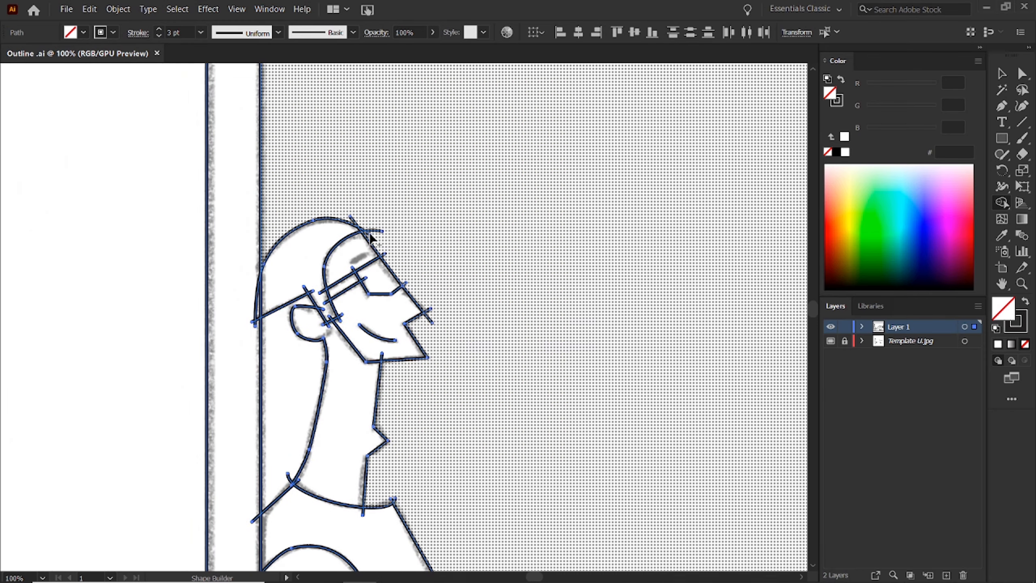
pyautogui.hotkey('ctrl', '+')
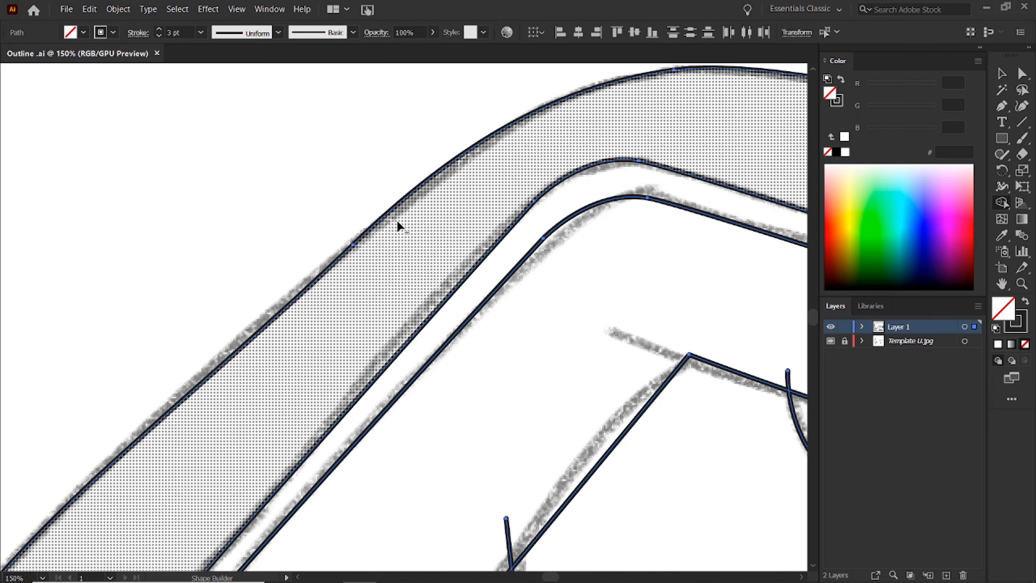
pyautogui.moveTo(197, 267); pyautogui.dragTo(515, 310)
pyautogui.moveTo(289, 249); pyautogui.dragTo(630, 282)
pyautogui.moveTo(303, 272); pyautogui.dragTo(444, 462)
pyautogui.moveTo(391, 262); pyautogui.dragTo(504, 519)
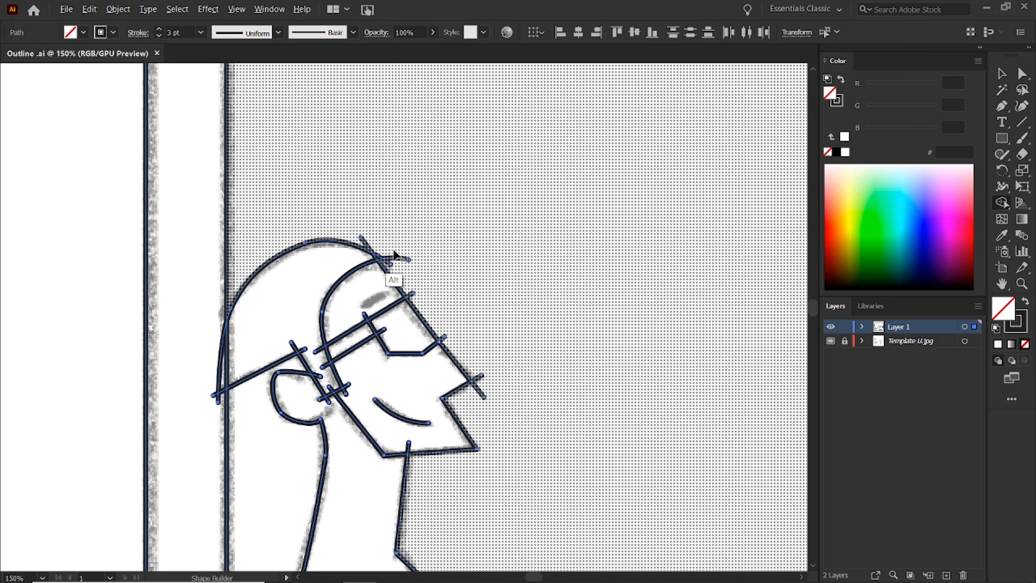
pyautogui.keyDown('alt'); pyautogui.click(366, 243); pyautogui.keyUp('alt')
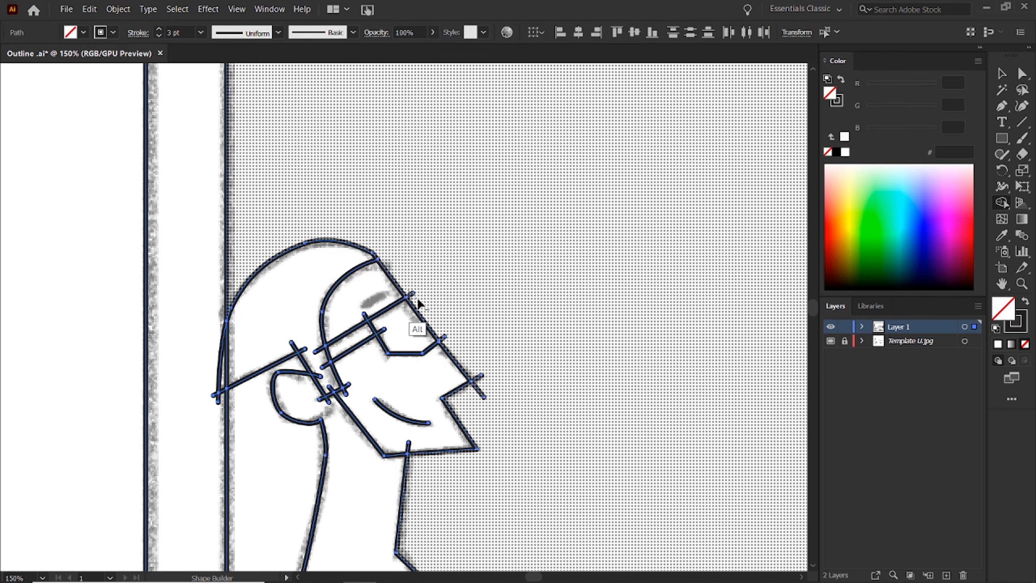
pyautogui.keyDown('alt'); pyautogui.click(487, 387); pyautogui.keyUp('alt')
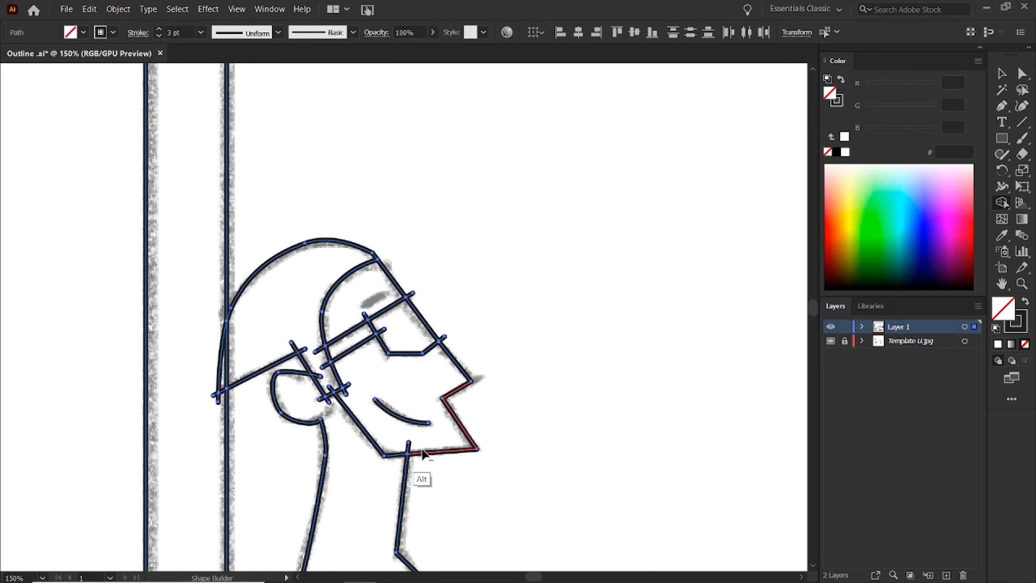
pyautogui.keyDown('alt'); pyautogui.click(410, 294); pyautogui.keyUp('alt')
pyautogui.keyDown('alt'); pyautogui.click(443, 338); pyautogui.keyUp('alt')
# - Remove the overshooting line ends around the temple, the glasses' arm and lens, the ear and the back of the head
pyautogui.keyDown('alt'); pyautogui.click(303, 349); pyautogui.keyUp('alt')
pyautogui.keyDown('alt'); pyautogui.click(293, 344); pyautogui.keyUp('alt')
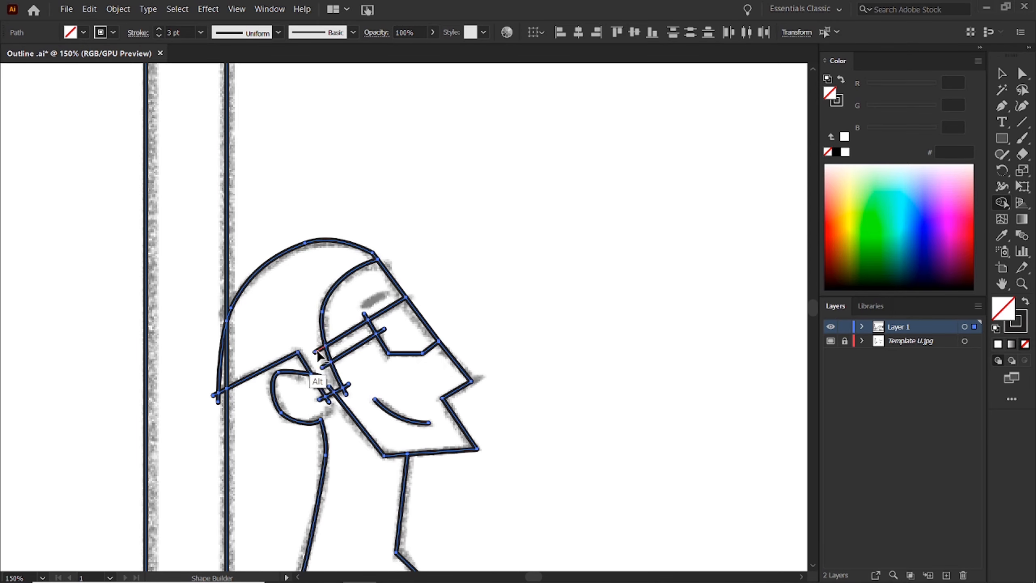
pyautogui.keyDown('alt'); pyautogui.click(318, 350); pyautogui.keyUp('alt')
pyautogui.keyDown('alt'); pyautogui.click(324, 366); pyautogui.keyUp('alt')
pyautogui.keyDown('alt'); pyautogui.click(365, 316); pyautogui.keyUp('alt')
pyautogui.keyDown('alt'); pyautogui.click(382, 329); pyautogui.keyUp('alt')
pyautogui.keyDown('alt'); pyautogui.click(348, 384); pyautogui.keyUp('alt')
pyautogui.keyDown('alt'); pyautogui.click(346, 393); pyautogui.keyUp('alt')
pyautogui.keyDown('alt'); pyautogui.click(328, 400); pyautogui.keyUp('alt')
pyautogui.keyDown('alt'); pyautogui.click(320, 398); pyautogui.keyUp('alt')
pyautogui.keyDown('alt'); pyautogui.click(329, 387); pyautogui.keyUp('alt')
pyautogui.keyDown('alt'); pyautogui.click(320, 376); pyautogui.keyUp('alt')
pyautogui.keyDown('alt'); pyautogui.click(218, 400); pyautogui.keyUp('alt')
pyautogui.keyDown('alt'); pyautogui.click(219, 392); pyautogui.keyUp('alt')
# - Trim the excess line ends around the collar and neck base, and where the sleeve's shoulder curve crosses the frame
pyautogui.moveTo(335, 391); pyautogui.dragTo(280, 221)
pyautogui.moveTo(342, 486)
pyautogui.mouseDown()
pyautogui.moveTo(469, 303)
pyautogui.moveTo(522, 282)
pyautogui.mouseUp()
pyautogui.keyDown('alt'); pyautogui.click(507, 307); pyautogui.keyUp('alt')
pyautogui.keyDown('alt'); pyautogui.click(352, 274); pyautogui.keyUp('alt')
pyautogui.keyDown('alt'); pyautogui.click(534, 288); pyautogui.keyUp('alt')
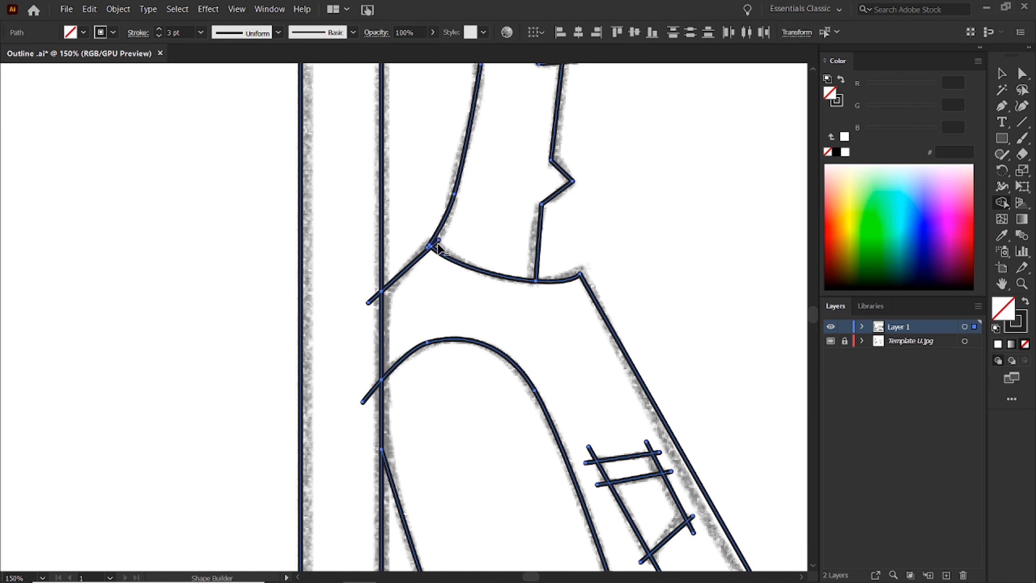
pyautogui.hotkey('ctrl', '+')
pyautogui.moveTo(356, 257); pyautogui.dragTo(444, 358)
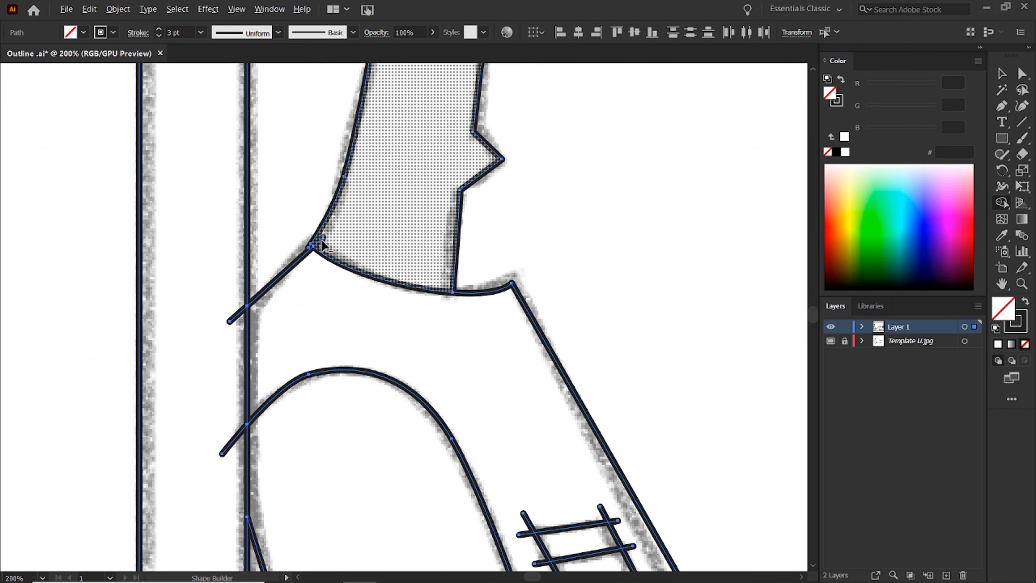
pyautogui.moveTo(239, 314); pyautogui.dragTo(275, 207)
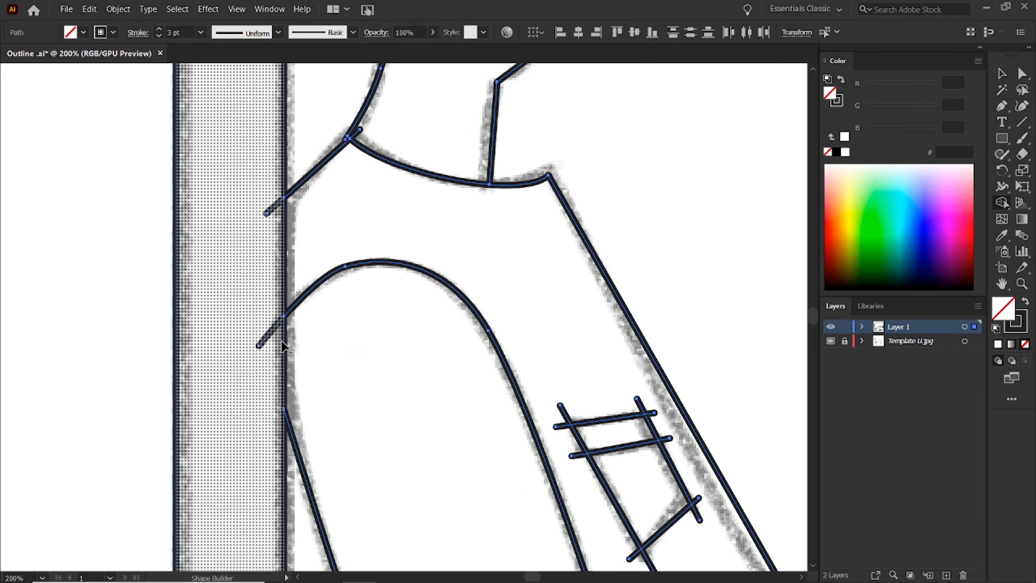
pyautogui.moveTo(315, 374); pyautogui.dragTo(193, 283)
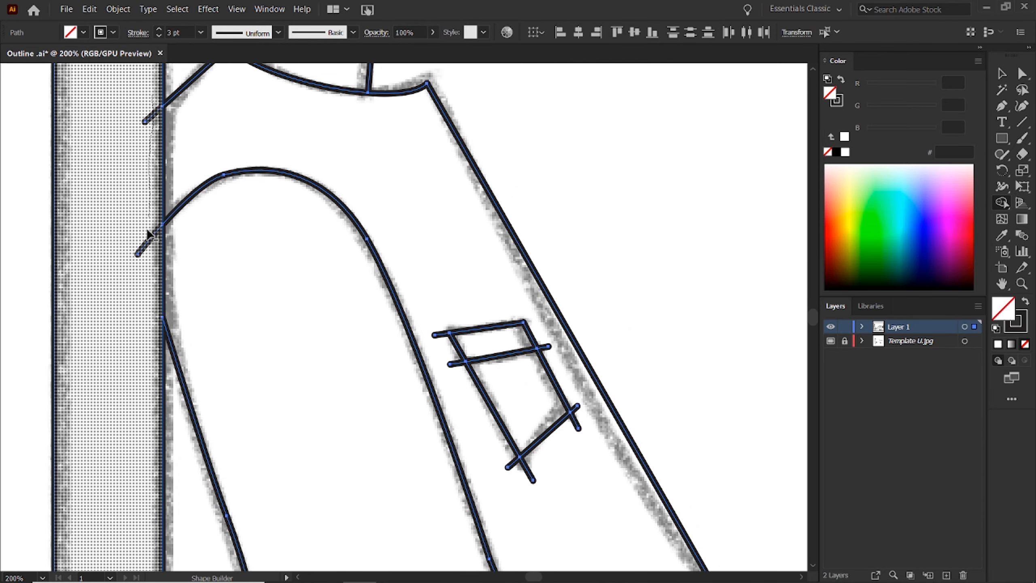
pyautogui.keyDown('alt'); pyautogui.click(150, 241); pyautogui.keyUp('alt')
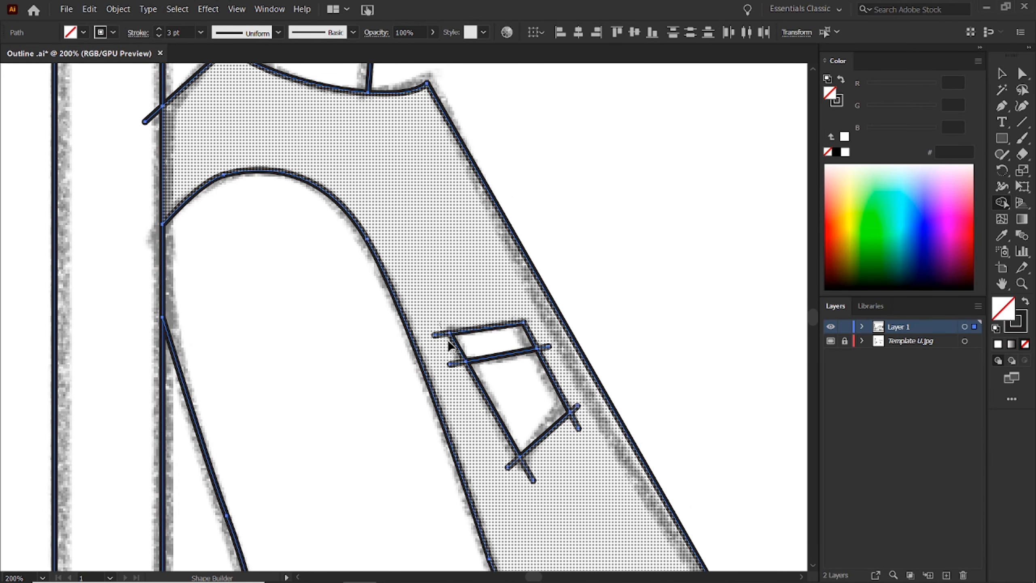
# - Remove the overshooting ends around the sleeve pocket and where the upper shoulder line crosses the frame
pyautogui.keyDown('alt'); pyautogui.click(441, 334); pyautogui.keyUp('alt')
pyautogui.keyDown('alt'); pyautogui.click(455, 365); pyautogui.keyUp('alt')
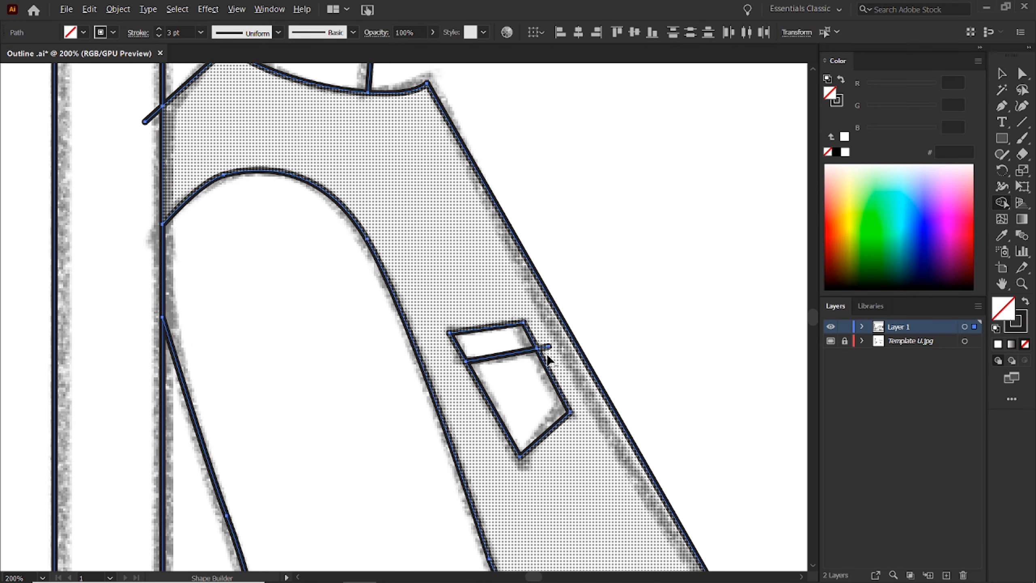
pyautogui.keyDown('alt'); pyautogui.click(545, 347); pyautogui.keyUp('alt')
pyautogui.keyDown('alt'); pyautogui.click(147, 119); pyautogui.keyUp('alt')
# - Trim the overshoots on the back side of the shirt hem and nudge the upper hem line's other end onto the sleeve line
pyautogui.moveTo(285, 106); pyautogui.dragTo(322, 348)
pyautogui.moveTo(365, 167); pyautogui.dragTo(318, 333)
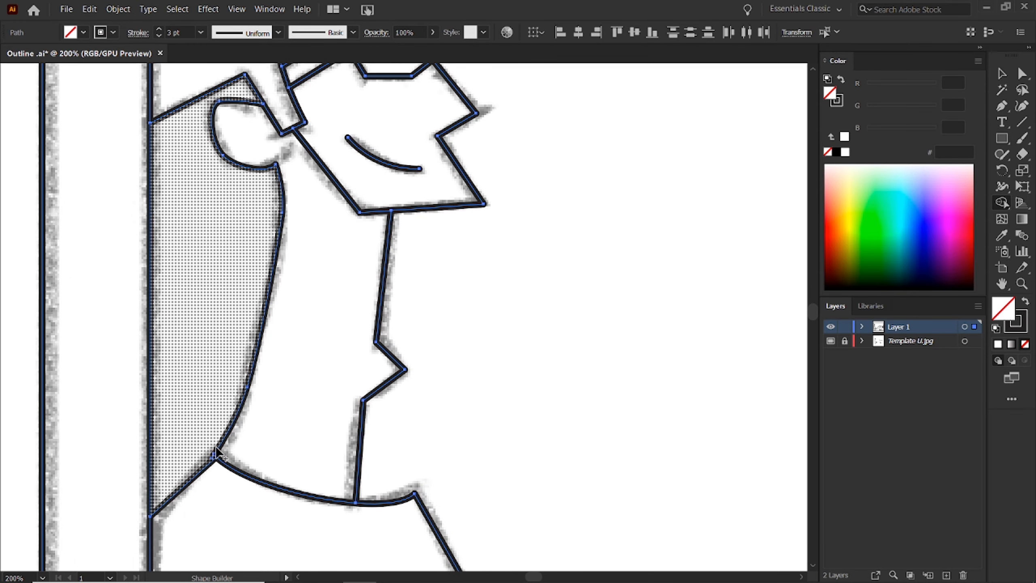
pyautogui.moveTo(217, 470); pyautogui.dragTo(254, 65)
pyautogui.moveTo(376, 430); pyautogui.dragTo(256, 65)
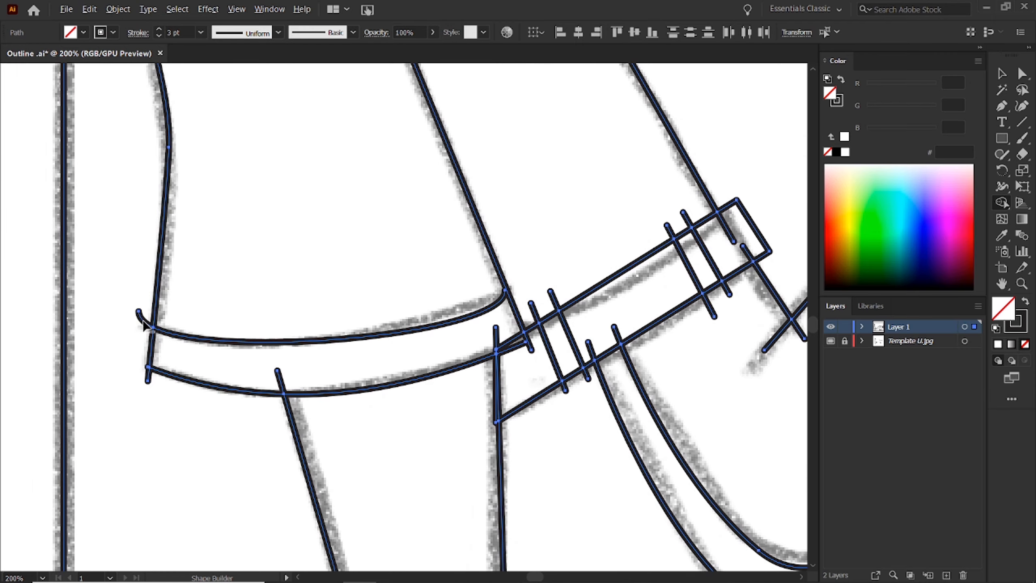
pyautogui.keyDown('alt'); pyautogui.click(143, 324); pyautogui.keyUp('alt')
pyautogui.press('a')
pyautogui.moveTo(505, 290); pyautogui.dragTo(510, 286)
# - Extend the neck's back line and the collar curve past each other at the nape by moving their end anchors
pyautogui.moveTo(502, 125); pyautogui.dragTo(522, 444)
pyautogui.moveTo(424, 93); pyautogui.dragTo(501, 428)
pyautogui.moveTo(439, 74); pyautogui.dragTo(500, 406)
pyautogui.moveTo(489, 302); pyautogui.dragTo(532, 193)
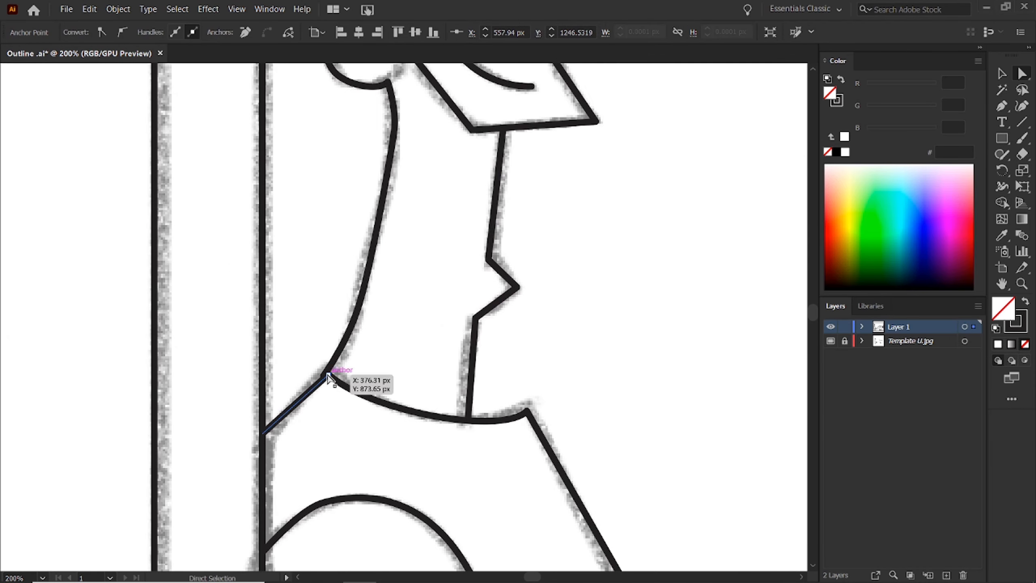
pyautogui.moveTo(327, 373)
pyautogui.mouseDown()
pyautogui.moveTo(316, 388)
pyautogui.moveTo(324, 375)
pyautogui.mouseUp()
pyautogui.hotkey('ctrl', '+')
pyautogui.hotkey('ctrl', '+')
pyautogui.hotkey('ctrl', '+')
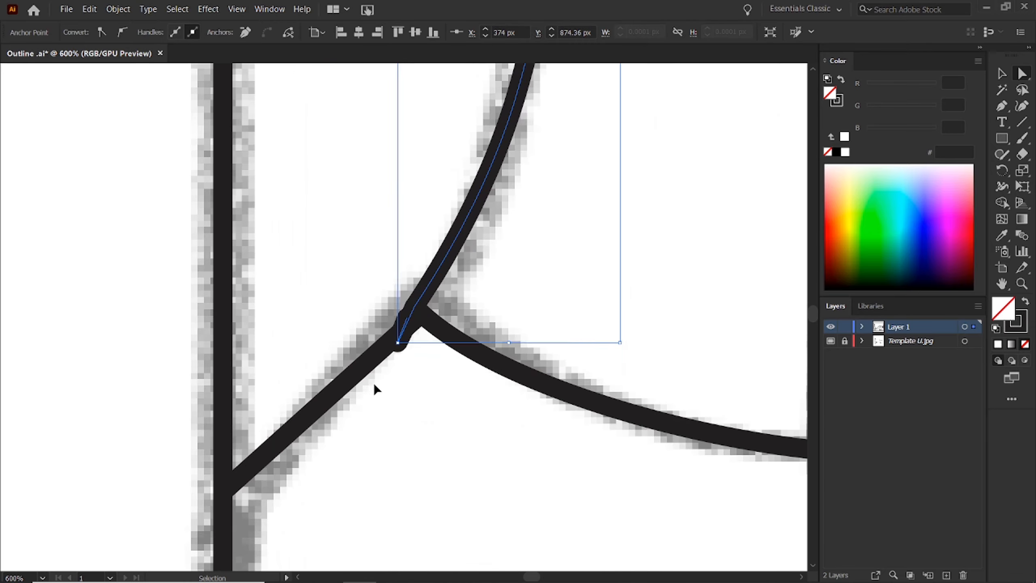
pyautogui.moveTo(398, 342); pyautogui.dragTo(383, 388)
pyautogui.moveTo(414, 306); pyautogui.dragTo(397, 290)
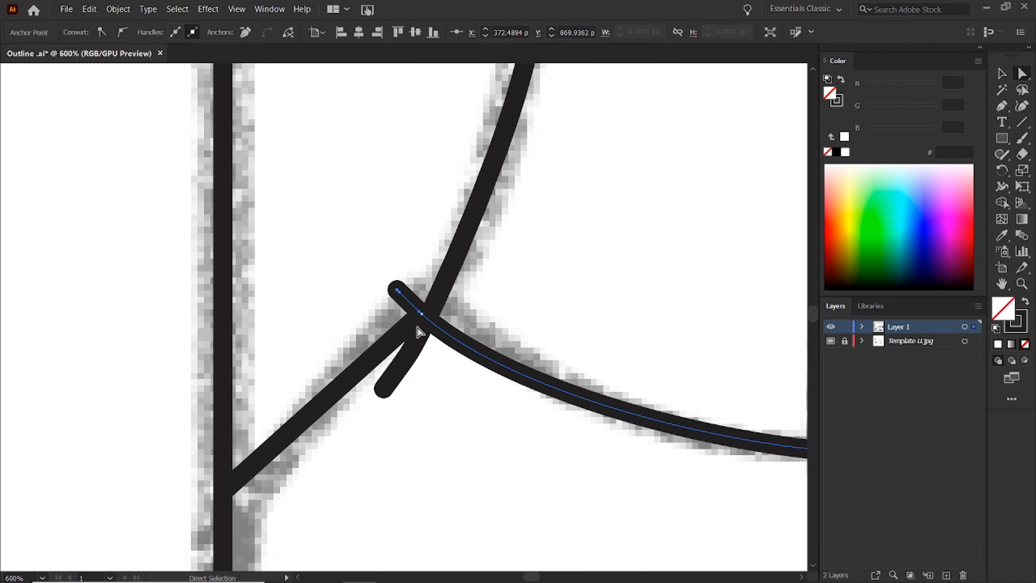
# - Select all the line art and trim the extended neck and collar ends at the nape with the Shape Builder
pyautogui.hotkey('ctrl', 'a')
pyautogui.hotkey('shift', 'm')
pyautogui.keyDown('alt'); pyautogui.click(405, 300); pyautogui.keyUp('alt')
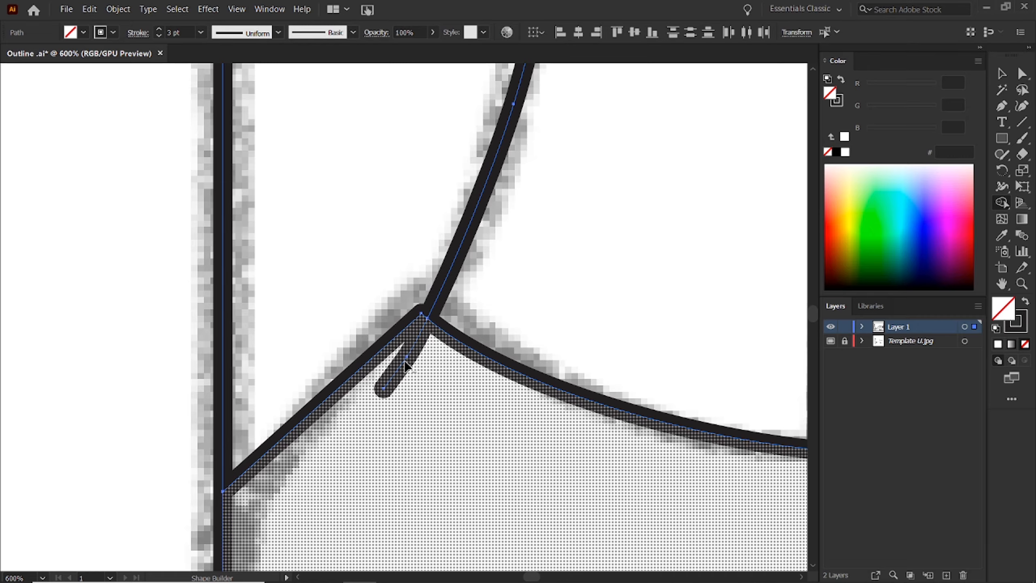
pyautogui.moveTo(409, 388); pyautogui.dragTo(420, 390)
# - Trim the overshoots at the upper corner of the raised leg's trouser hem and the upper ends of the shoe's lace lines
pyautogui.moveTo(705, 353)
pyautogui.mouseDown()
pyautogui.moveTo(460, 324)
pyautogui.moveTo(384, 296)
pyautogui.mouseUp()
pyautogui.hotkey('ctrl', '-')
pyautogui.hotkey('ctrl', '-')
pyautogui.hotkey('ctrl', '-')
pyautogui.hotkey('ctrl', '-')
pyautogui.hotkey('ctrl', '-')
pyautogui.hotkey('ctrl', '-')
pyautogui.moveTo(134, 475); pyautogui.dragTo(530, 429)
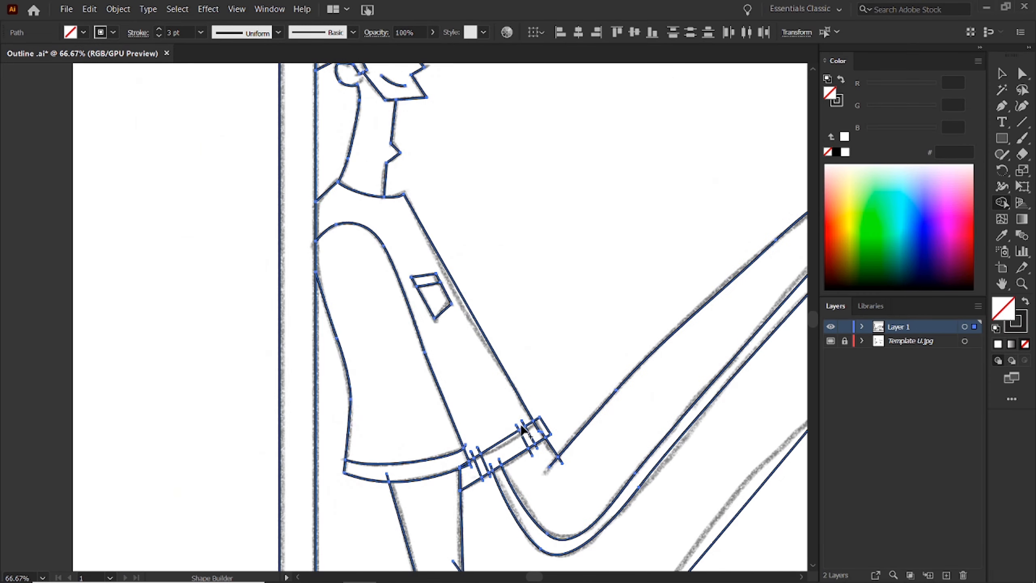
pyautogui.moveTo(567, 483); pyautogui.dragTo(539, 435)
pyautogui.hotkey('ctrl', '+')
pyautogui.hotkey('ctrl', '+')
pyautogui.hotkey('ctrl', '+')
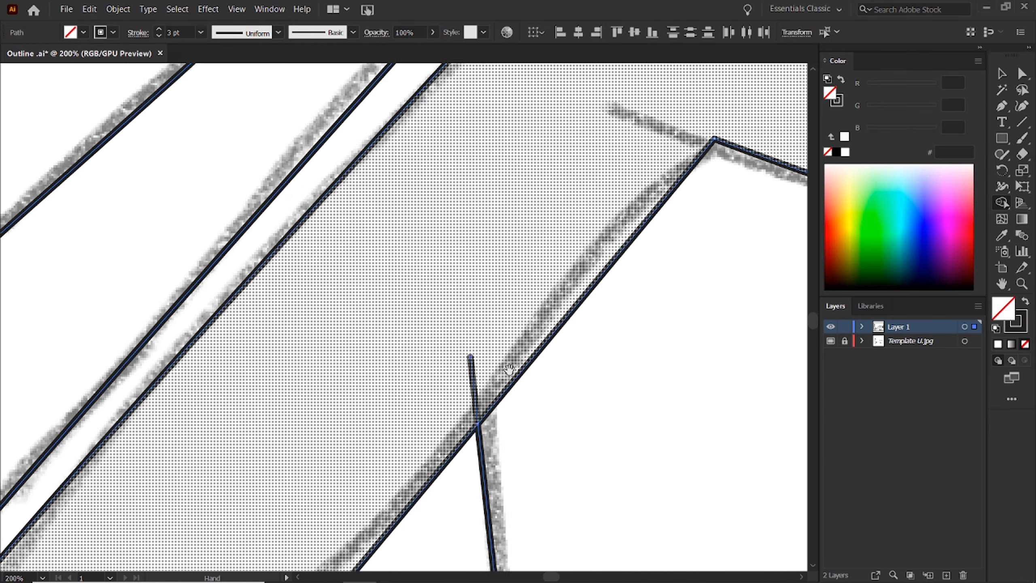
pyautogui.moveTo(496, 355); pyautogui.dragTo(491, 270)
pyautogui.moveTo(781, 109); pyautogui.dragTo(427, 266)
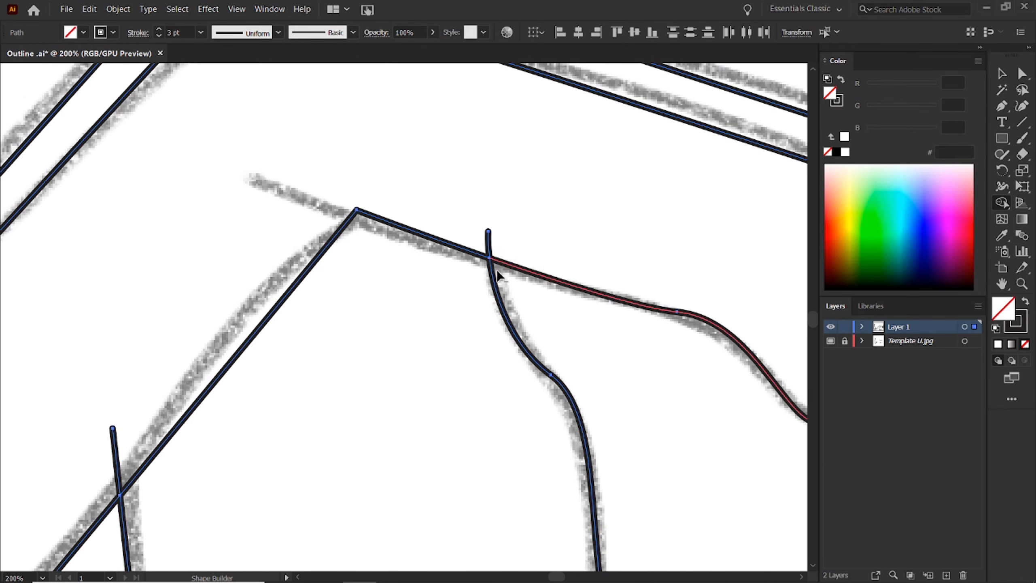
pyautogui.moveTo(736, 159); pyautogui.dragTo(376, 269)
pyautogui.keyDown('alt'); pyautogui.click(412, 196); pyautogui.keyUp('alt')
pyautogui.moveTo(503, 189); pyautogui.dragTo(469, 217)
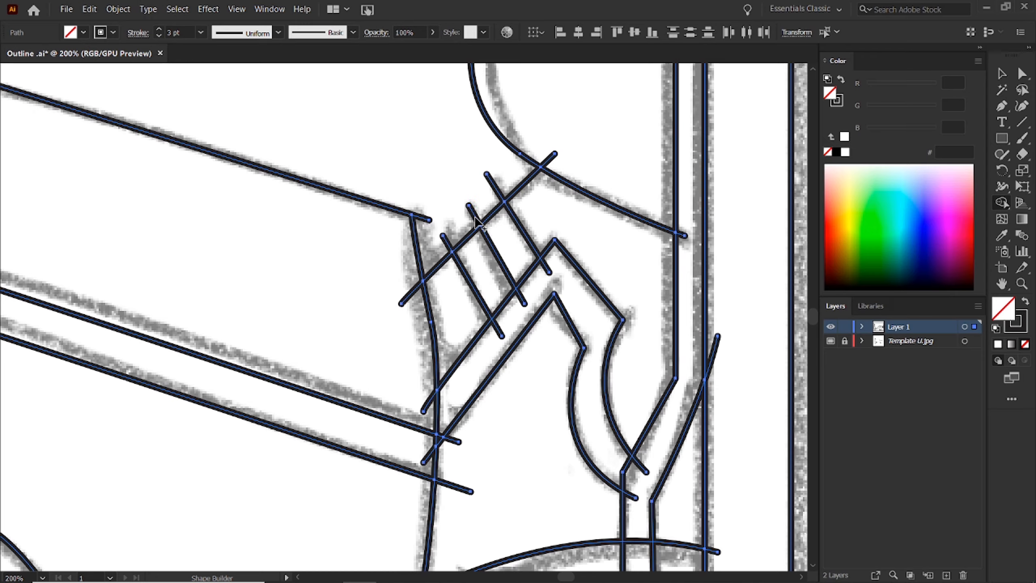
pyautogui.keyDown('alt'); pyautogui.click(424, 219); pyautogui.keyUp('alt')
pyautogui.moveTo(442, 304)
pyautogui.mouseDown()
pyautogui.moveTo(443, 182)
pyautogui.moveTo(467, 161)
pyautogui.moveTo(504, 231)
pyautogui.mouseUp()
pyautogui.keyDown('alt'); pyautogui.click(433, 139); pyautogui.keyUp('alt')
pyautogui.hotkey('ctrl', 'z')
pyautogui.keyDown('alt'); pyautogui.click(510, 225); pyautogui.keyUp('alt')
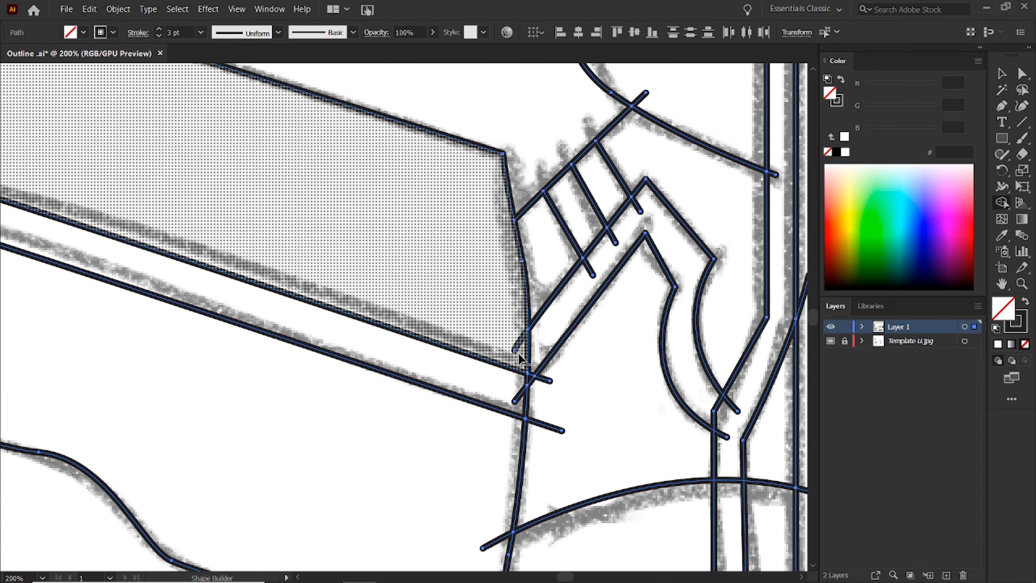
# - Remove the shoe, side stripe and toe line ends that cross the raised leg's trouser hem
pyautogui.keyDown('alt'); pyautogui.click(516, 347); pyautogui.keyUp('alt')
pyautogui.moveTo(539, 323); pyautogui.dragTo(578, 216)
pyautogui.keyDown('alt'); pyautogui.click(556, 292); pyautogui.keyUp('alt')
pyautogui.keyDown('alt'); pyautogui.click(588, 274); pyautogui.keyUp('alt')
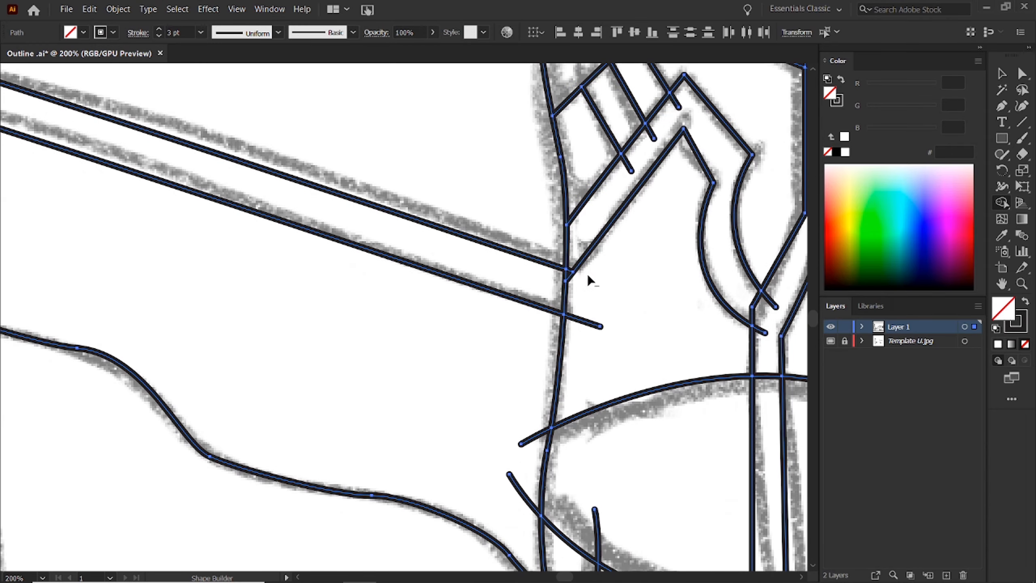
pyautogui.moveTo(587, 274); pyautogui.dragTo(505, 147)
pyautogui.keyDown('alt'); pyautogui.click(514, 199); pyautogui.keyUp('alt')
pyautogui.keyDown('alt'); pyautogui.click(443, 315); pyautogui.keyUp('alt')
pyautogui.keyDown('alt'); pyautogui.click(432, 354); pyautogui.keyUp('alt')
# - Trim the overshoots on the small fold at the lower corner of the raised leg's trouser hem, and deselect the line art
pyautogui.moveTo(516, 417); pyautogui.dragTo(277, 279)
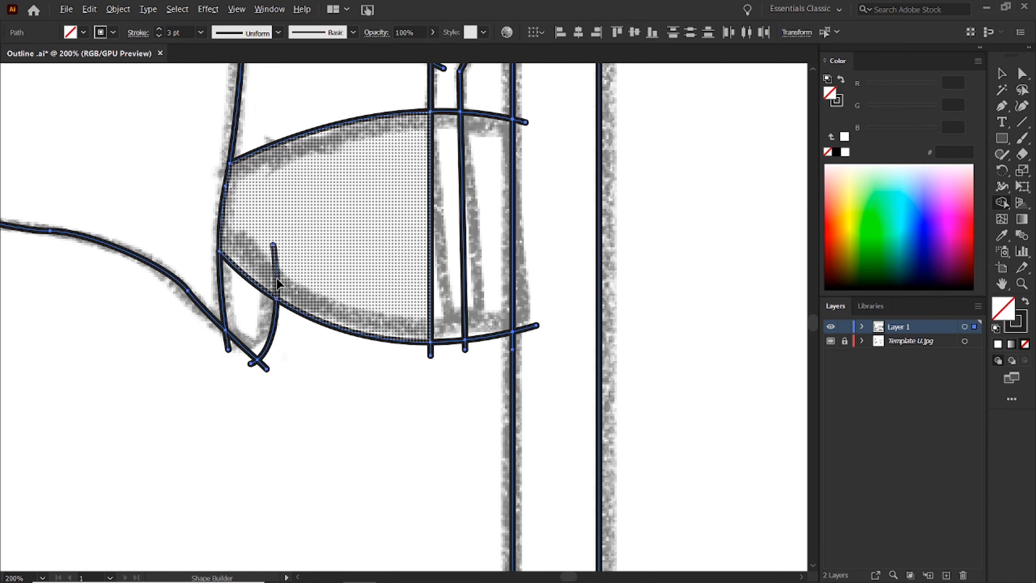
pyautogui.keyDown('alt'); pyautogui.click(275, 280); pyautogui.keyUp('alt')
pyautogui.keyDown('alt'); pyautogui.click(263, 365); pyautogui.keyUp('alt')
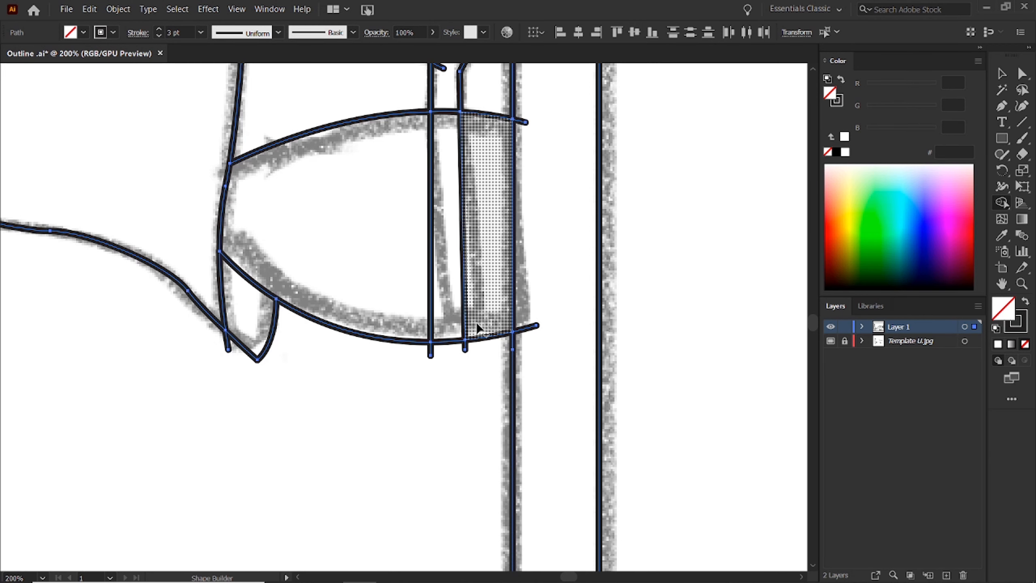
pyautogui.scroll(-5, 485, 347)
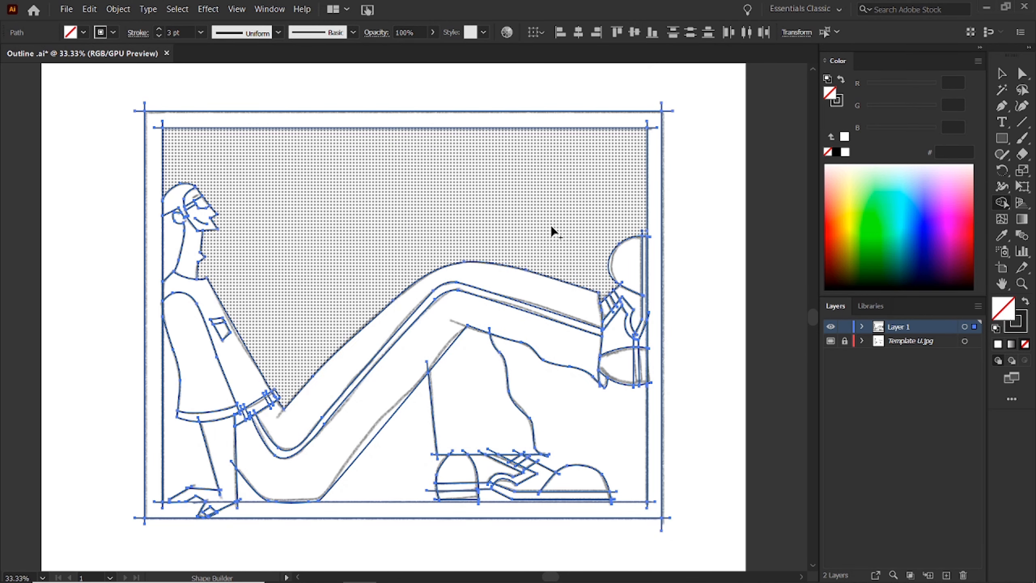
pyautogui.press('v')
pyautogui.click(700, 263)
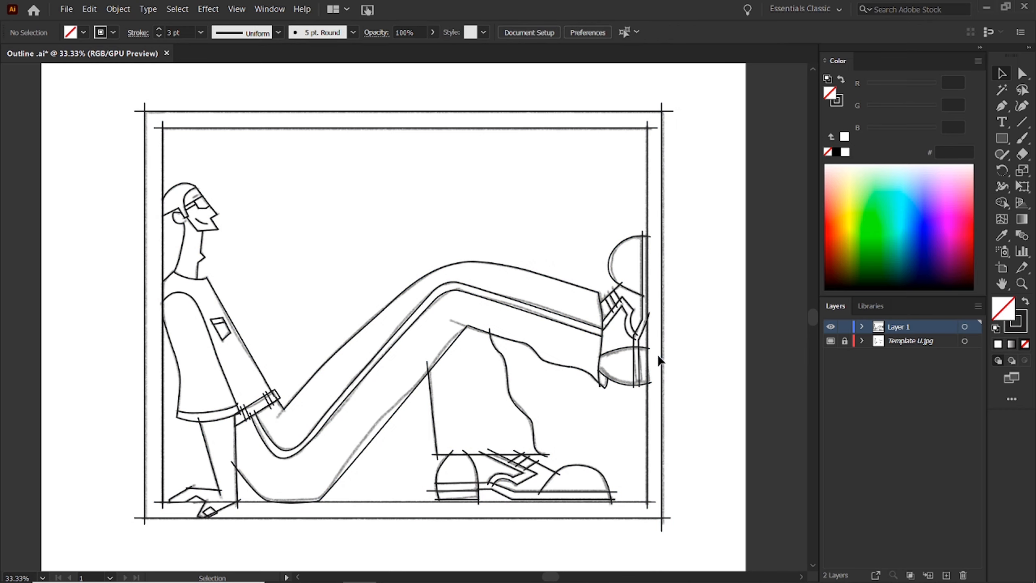
# - Examine the line art up close from the raised shoe along the legs to the sleeve, pocket and head
pyautogui.press('a')
pyautogui.hotkey('ctrl', '+')
pyautogui.hotkey('ctrl', '+')
pyautogui.hotkey('ctrl', '+')
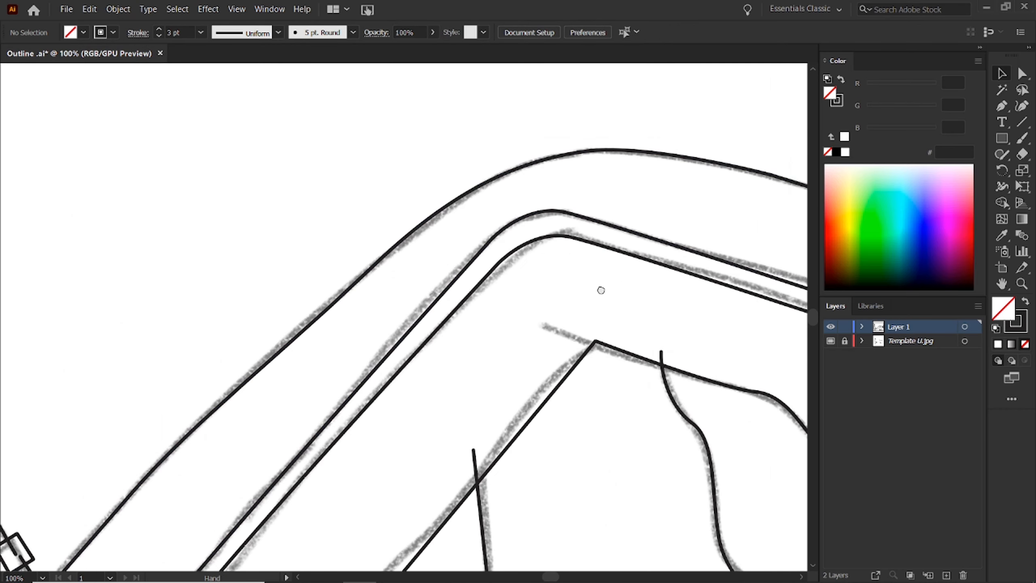
pyautogui.moveTo(601, 290); pyautogui.dragTo(301, 344)
pyautogui.moveTo(569, 274); pyautogui.dragTo(327, 344)
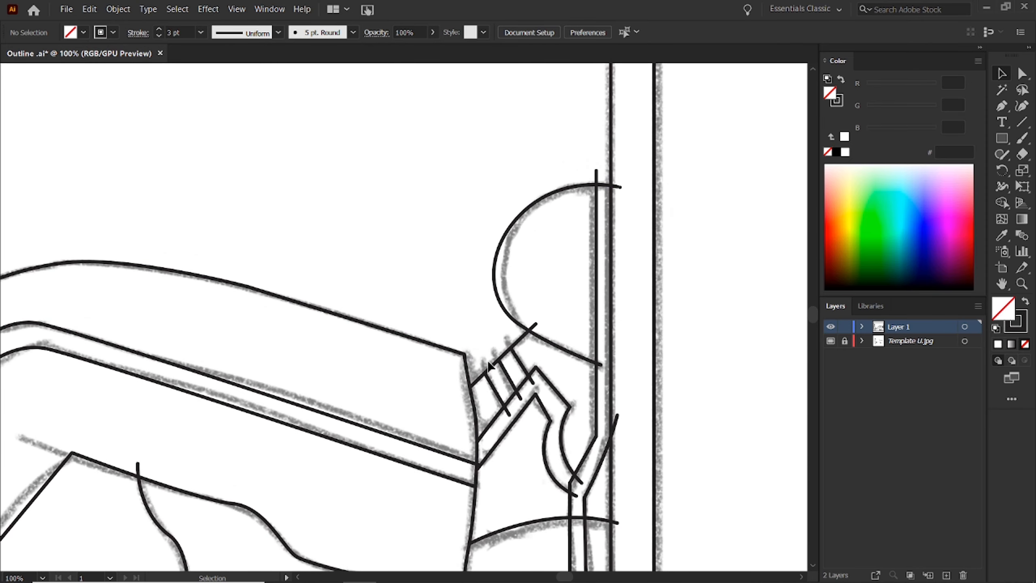
pyautogui.moveTo(363, 407)
pyautogui.mouseDown()
pyautogui.moveTo(449, 321)
pyautogui.moveTo(530, 273)
pyautogui.mouseUp()
pyautogui.moveTo(305, 455); pyautogui.dragTo(455, 373)
pyautogui.moveTo(348, 450); pyautogui.dragTo(521, 320)
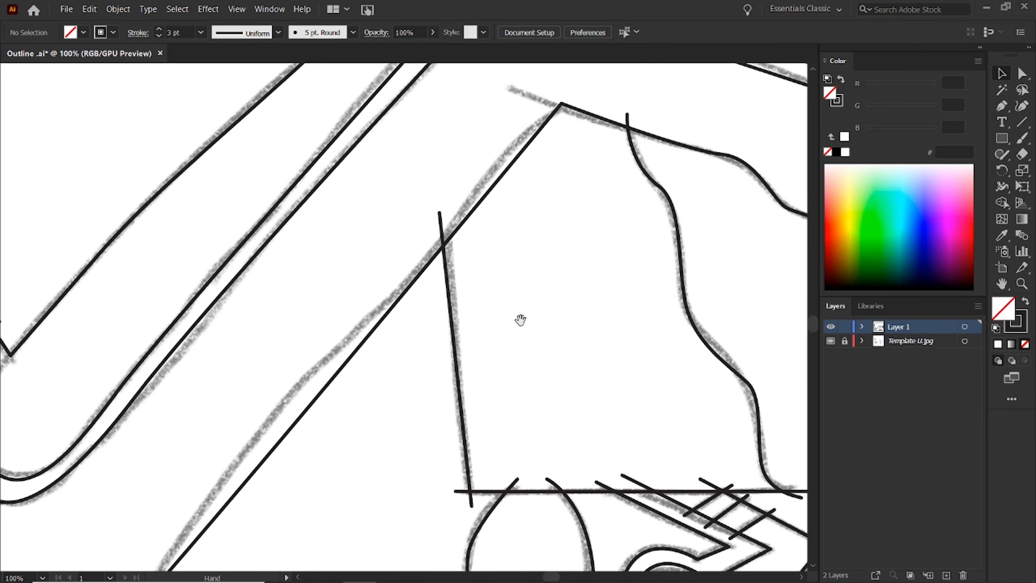
pyautogui.moveTo(380, 388); pyautogui.dragTo(516, 384)
pyautogui.moveTo(339, 368); pyautogui.dragTo(497, 397)
pyautogui.moveTo(416, 358)
pyautogui.mouseDown()
pyautogui.moveTo(506, 432)
pyautogui.moveTo(512, 496)
pyautogui.mouseUp()
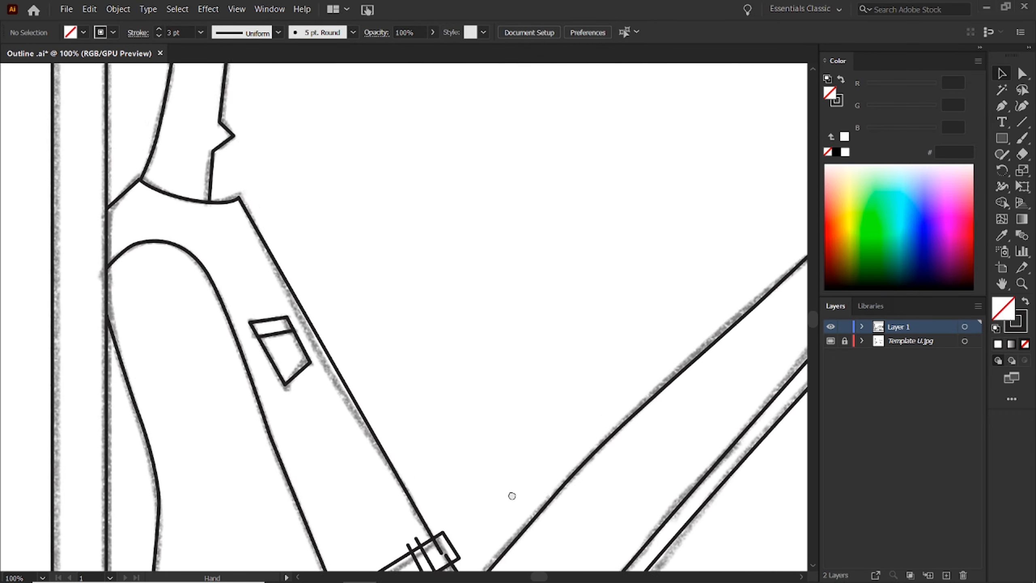
pyautogui.moveTo(473, 349); pyautogui.dragTo(453, 499)
pyautogui.moveTo(512, 345); pyautogui.dragTo(508, 481)
pyautogui.moveTo(571, 568); pyautogui.dragTo(506, 441)
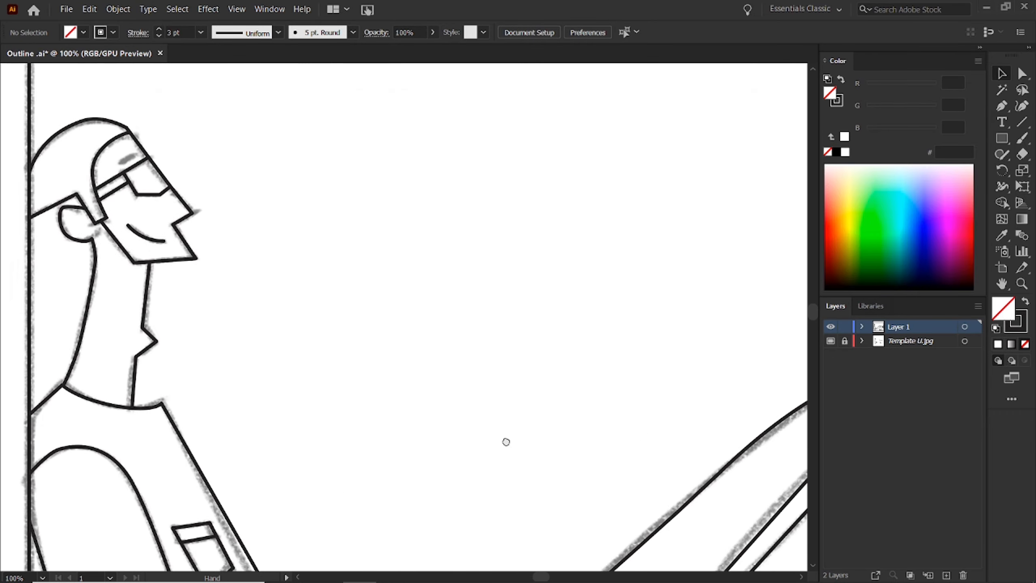
# - Select all the line art and trim the overshoots at the lower end of the raised shoe's heel and its two sole lines
pyautogui.moveTo(510, 557); pyautogui.dragTo(514, 373)
pyautogui.moveTo(530, 522); pyautogui.dragTo(428, 335)
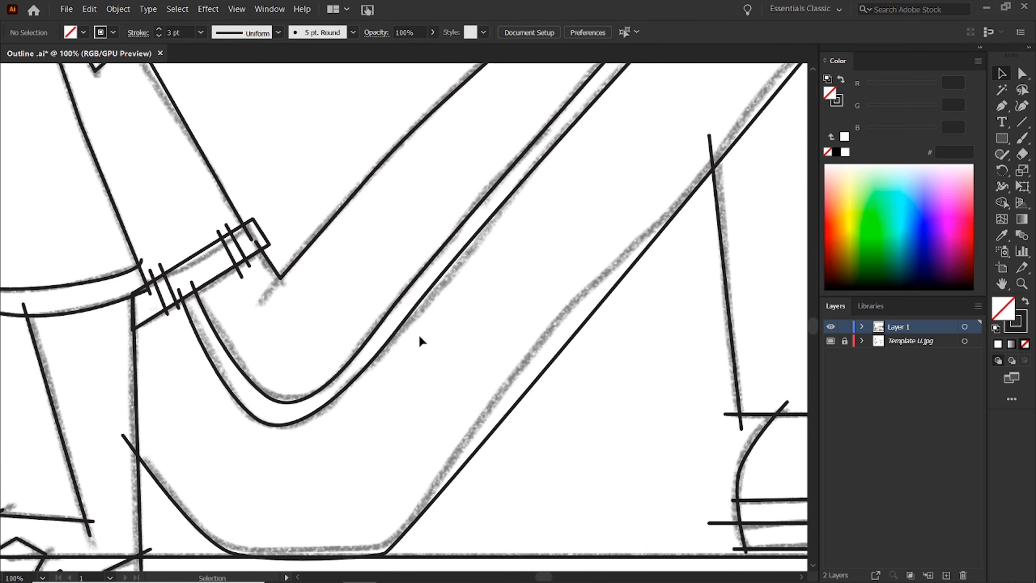
pyautogui.hotkey('ctrl', 'a')
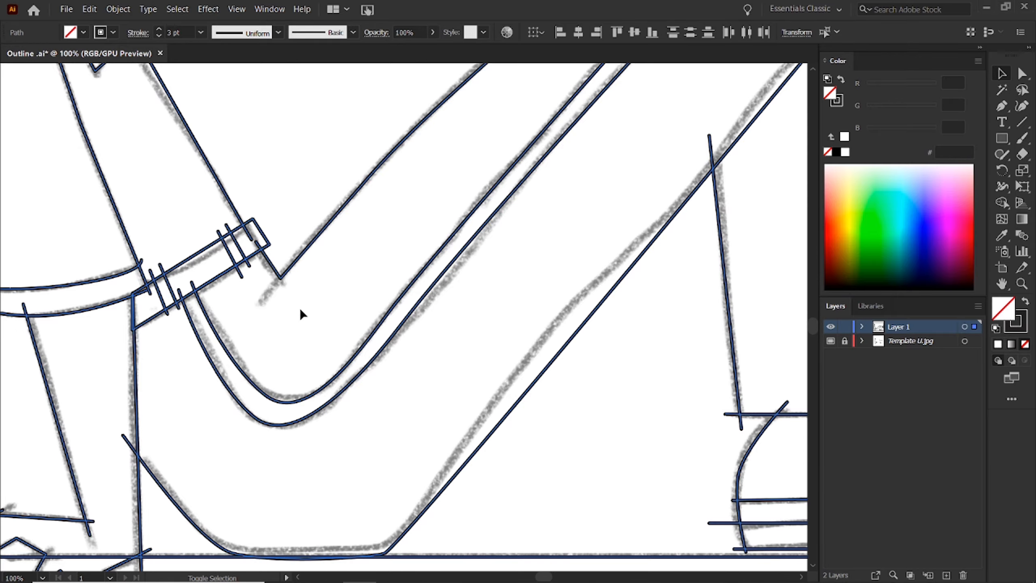
pyautogui.hotkey('shift', 'm')
pyautogui.moveTo(273, 216); pyautogui.dragTo(478, 241)
pyautogui.hotkey('ctrl', '+')
pyautogui.hotkey('ctrl', '+')
pyautogui.keyDown('alt'); pyautogui.click(380, 205); pyautogui.keyUp('alt')
pyautogui.moveTo(714, 408); pyautogui.dragTo(106, 217)
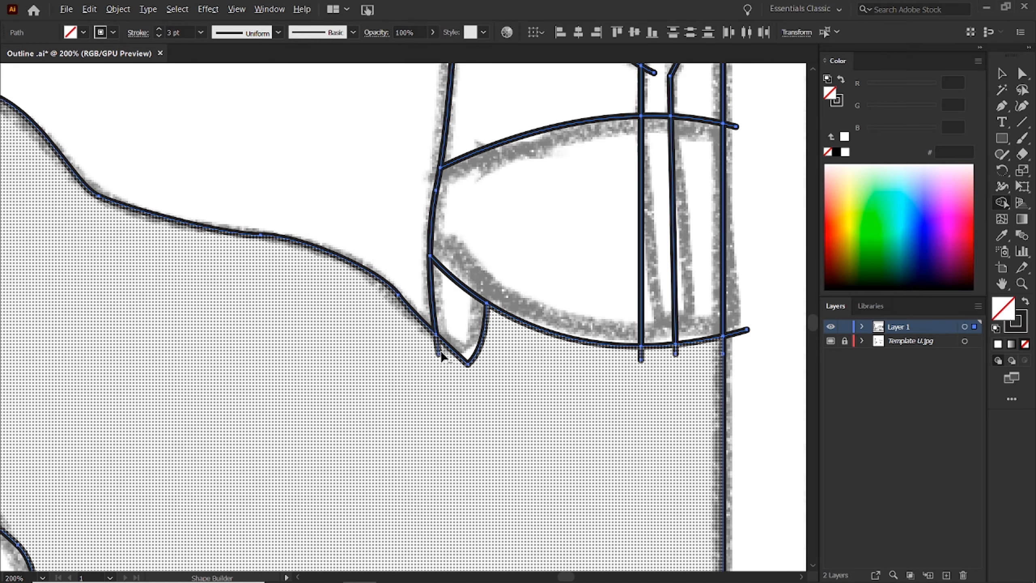
pyautogui.keyDown('alt'); pyautogui.click(440, 352); pyautogui.keyUp('alt')
pyautogui.keyDown('alt'); pyautogui.click(641, 354); pyautogui.keyUp('alt')
pyautogui.keyDown('alt'); pyautogui.click(676, 354); pyautogui.keyUp('alt')
# - Trim the raised shoe's heel curve ends at the frame and the overshoots of its upper sole and toe lines
pyautogui.moveTo(693, 347); pyautogui.dragTo(434, 372)
pyautogui.keyDown('alt'); pyautogui.click(485, 359); pyautogui.keyUp('alt')
pyautogui.moveTo(478, 153); pyautogui.dragTo(511, 338)
pyautogui.keyDown('alt'); pyautogui.click(511, 338); pyautogui.keyUp('alt')
pyautogui.keyDown('alt'); pyautogui.click(508, 134); pyautogui.keyUp('alt')
pyautogui.moveTo(507, 131)
pyautogui.mouseDown()
pyautogui.moveTo(518, 340)
pyautogui.moveTo(652, 372)
pyautogui.mouseUp()
pyautogui.keyDown('alt'); pyautogui.click(622, 317); pyautogui.keyUp('alt')
pyautogui.keyDown('alt'); pyautogui.click(493, 241); pyautogui.keyUp('alt')
# - Trim the lower ends of the raised shoe's three lace lines and the side stripe ends that cross the sole
pyautogui.moveTo(509, 360); pyautogui.dragTo(601, 279)
pyautogui.keyDown('alt'); pyautogui.click(530, 327); pyautogui.keyUp('alt')
pyautogui.keyDown('alt'); pyautogui.click(579, 268); pyautogui.keyUp('alt')
pyautogui.keyDown('alt'); pyautogui.click(553, 297); pyautogui.keyUp('alt')
pyautogui.moveTo(642, 387); pyautogui.dragTo(586, 261)
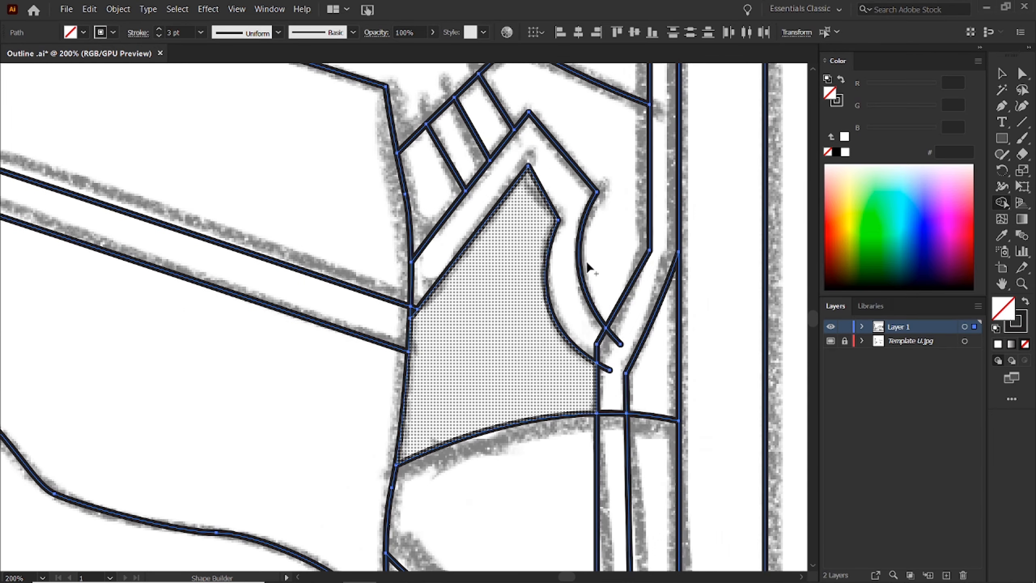
pyautogui.keyDown('alt'); pyautogui.click(605, 366); pyautogui.keyUp('alt')
pyautogui.keyDown('alt'); pyautogui.click(615, 342); pyautogui.keyUp('alt')
# - Remove the standing shoe's line ends that cross above the trouser hem and trim the lower ends of its lace lines
pyautogui.moveTo(435, 484); pyautogui.dragTo(649, 282)
pyautogui.moveTo(135, 490); pyautogui.dragTo(630, 252)
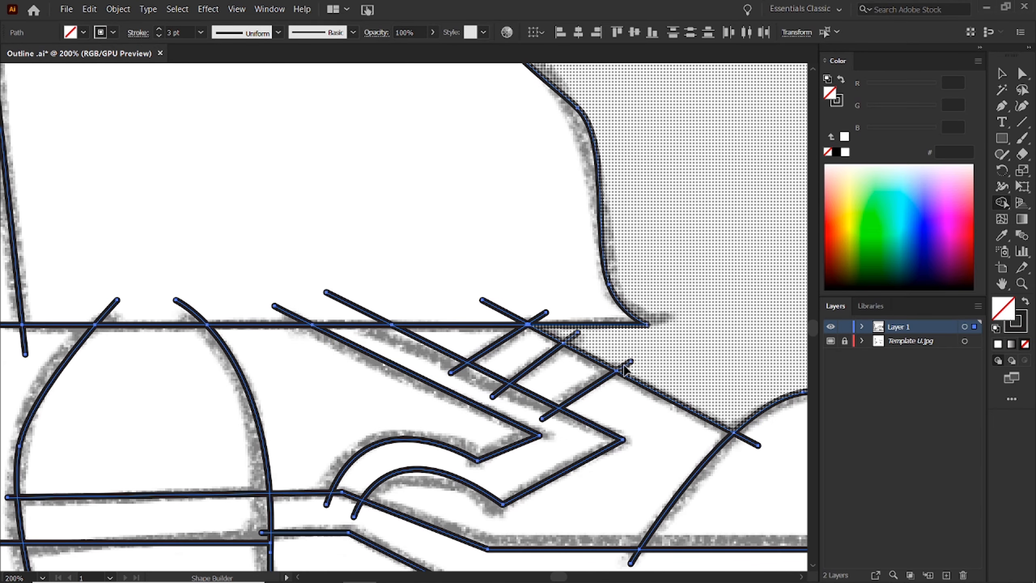
pyautogui.moveTo(104, 308); pyautogui.dragTo(299, 264)
pyautogui.keyDown('alt'); pyautogui.click(555, 265); pyautogui.keyUp('alt')
pyautogui.keyDown('alt'); pyautogui.click(492, 273); pyautogui.keyUp('alt')
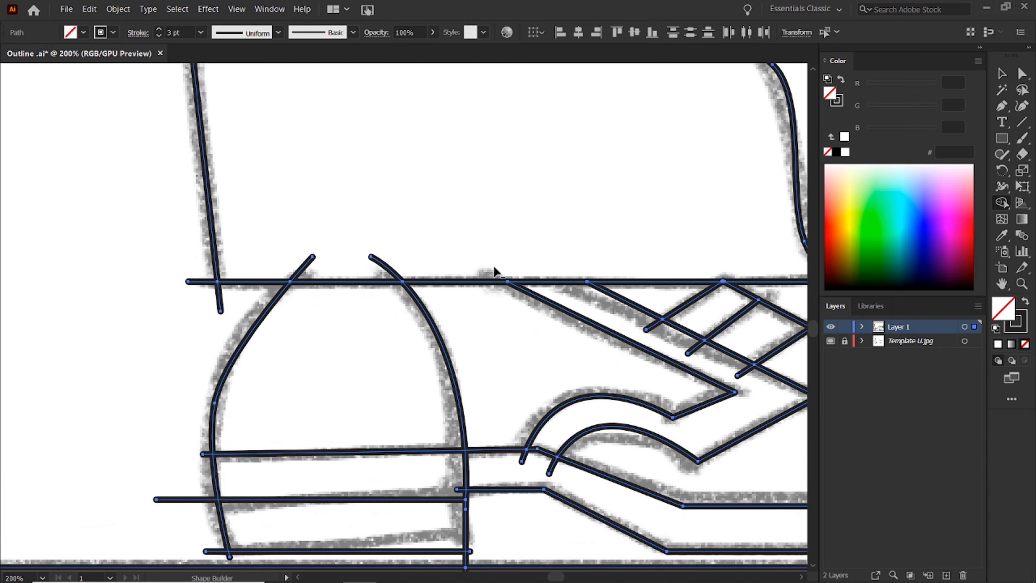
pyautogui.keyDown('alt'); pyautogui.click(746, 370); pyautogui.keyUp('alt')
pyautogui.keyDown('alt'); pyautogui.click(696, 347); pyautogui.keyUp('alt')
pyautogui.keyDown('alt'); pyautogui.click(651, 326); pyautogui.keyUp('alt')
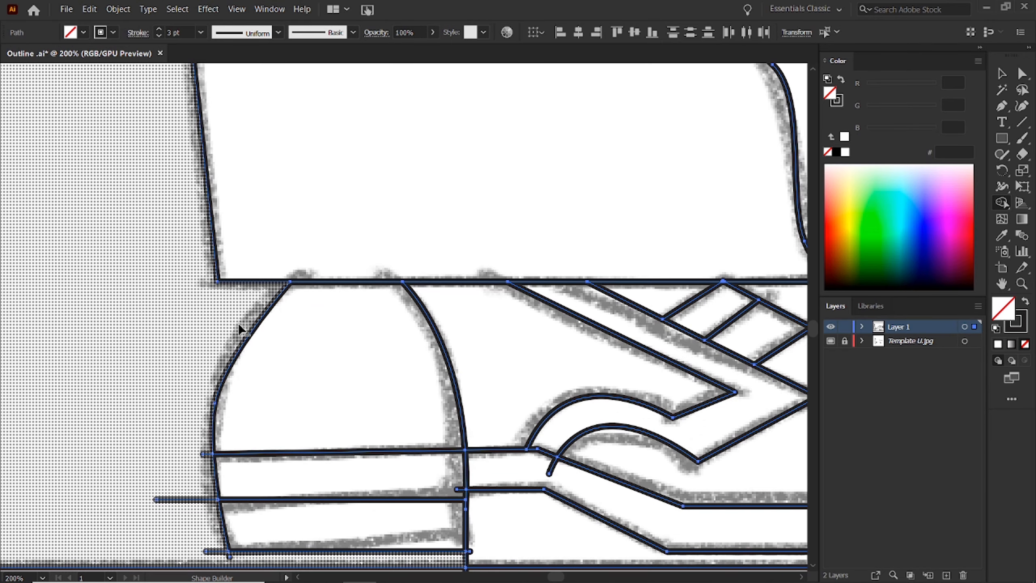
# - Trim the overshooting line ends on both sides and at the base of the standing shoe's heel
pyautogui.moveTo(208, 513); pyautogui.dragTo(286, 310)
pyautogui.keyDown('alt'); pyautogui.moveTo(288, 354); pyautogui.dragTo(284, 251); pyautogui.keyUp('alt')
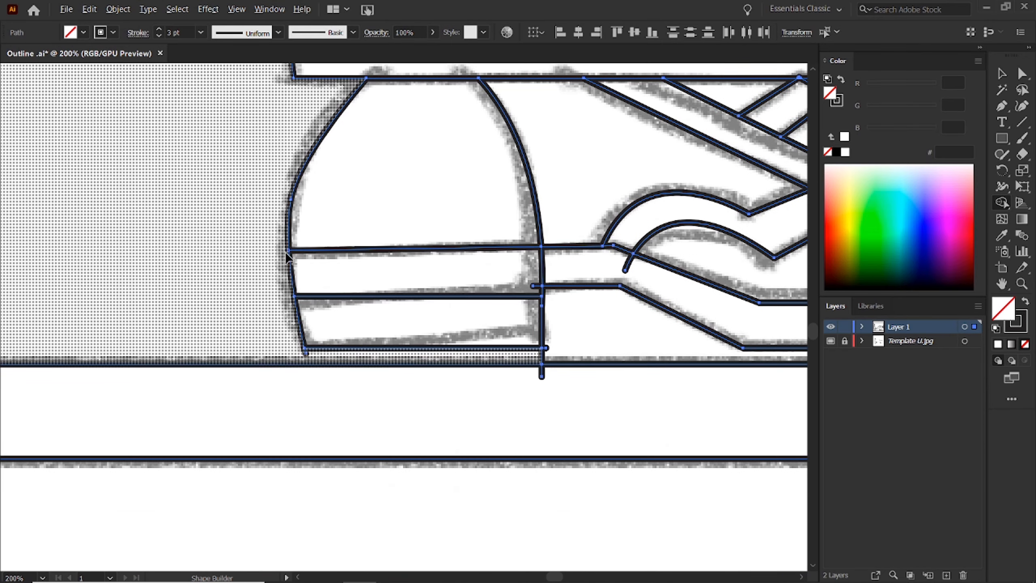
pyautogui.keyDown('alt'); pyautogui.click(534, 285); pyautogui.keyUp('alt')
pyautogui.keyDown('alt'); pyautogui.click(545, 348); pyautogui.keyUp('alt')
pyautogui.moveTo(547, 358); pyautogui.dragTo(472, 324)
pyautogui.keyDown('alt'); pyautogui.click(466, 337); pyautogui.keyUp('alt')
pyautogui.keyDown('alt'); pyautogui.click(467, 324); pyautogui.keyUp('alt')
pyautogui.keyDown('alt'); pyautogui.click(231, 319); pyautogui.keyUp('alt')
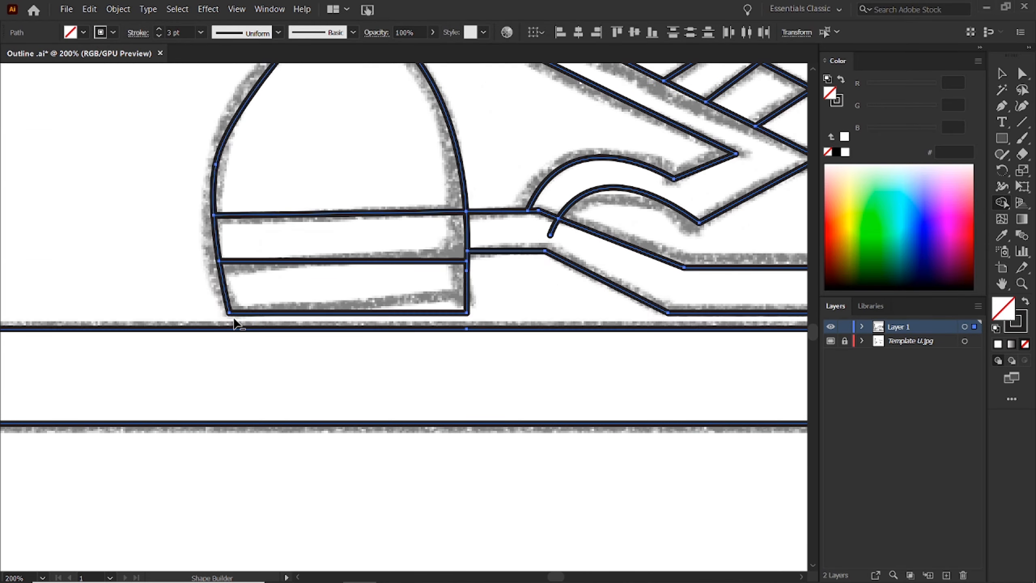
# - Trim the standing shoe's side stripe end at the sole and the overshoots around its toe cap and front sole
pyautogui.moveTo(551, 220); pyautogui.dragTo(368, 262)
pyautogui.keyDown('alt'); pyautogui.click(369, 270); pyautogui.keyUp('alt')
pyautogui.moveTo(728, 220); pyautogui.dragTo(223, 288)
pyautogui.keyDown('alt'); pyautogui.click(435, 343); pyautogui.keyUp('alt')
pyautogui.keyDown('alt'); pyautogui.click(555, 224); pyautogui.keyUp('alt')
pyautogui.keyDown('alt'); pyautogui.click(561, 392); pyautogui.keyUp('alt')
pyautogui.keyDown('alt'); pyautogui.click(556, 463); pyautogui.keyUp('alt')
pyautogui.keyDown('alt'); pyautogui.click(562, 436); pyautogui.keyUp('alt')
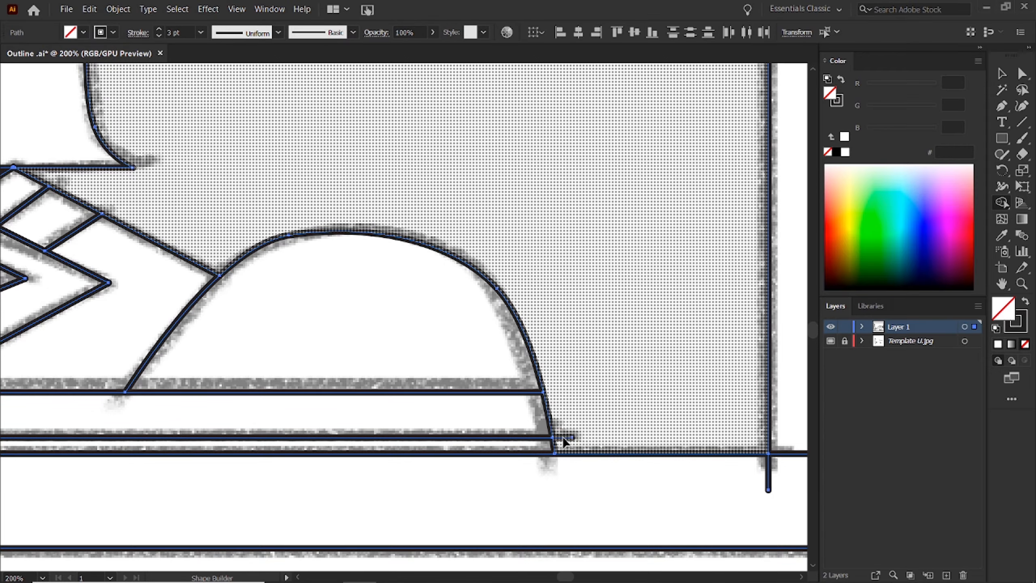
# - Trim the overshoots on the hand, fingernail and wrist lines and at the frame's inner corner beside the hand
pyautogui.moveTo(122, 374); pyautogui.dragTo(403, 354)
pyautogui.moveTo(163, 379)
pyautogui.mouseDown()
pyautogui.moveTo(476, 400)
pyautogui.moveTo(698, 382)
pyautogui.mouseUp()
pyautogui.keyDown('alt'); pyautogui.click(175, 343); pyautogui.keyUp('alt')
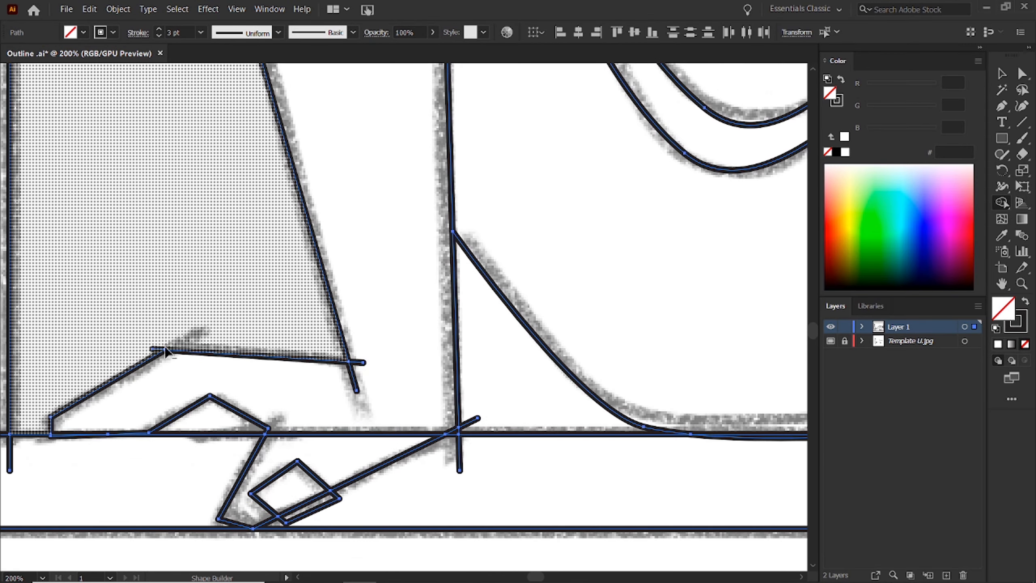
pyautogui.moveTo(463, 460); pyautogui.dragTo(589, 361)
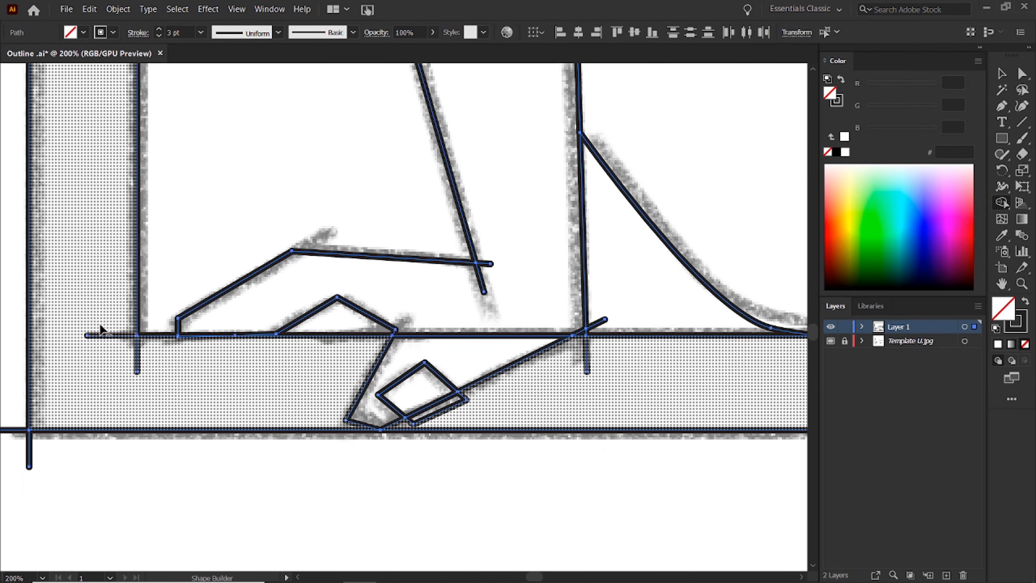
pyautogui.keyDown('alt'); pyautogui.moveTo(100, 325); pyautogui.dragTo(143, 360); pyautogui.keyUp('alt')
pyautogui.keyDown('alt'); pyautogui.click(439, 407); pyautogui.keyUp('alt')
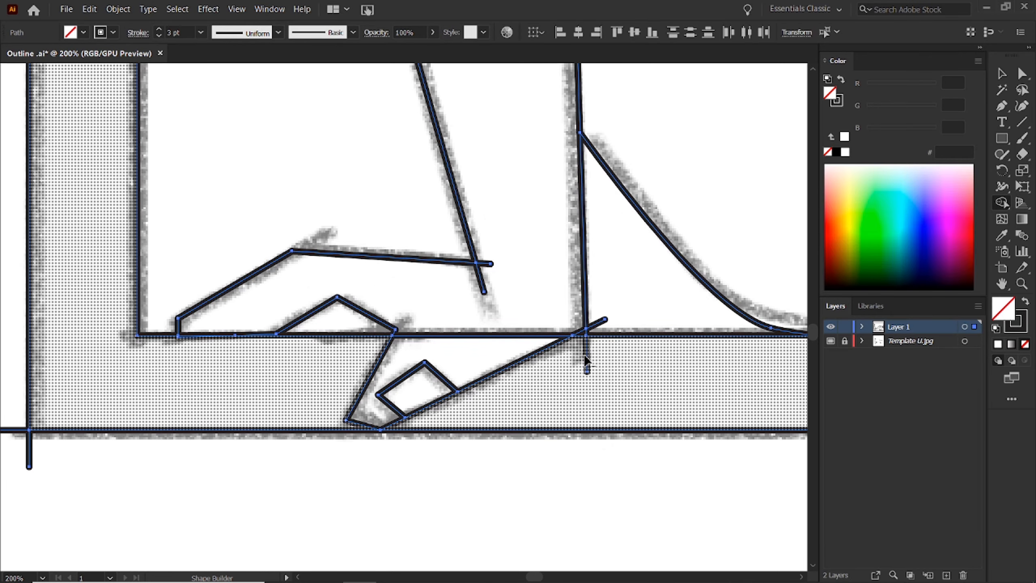
pyautogui.keyDown('alt'); pyautogui.moveTo(473, 288); pyautogui.dragTo(496, 253); pyautogui.keyUp('alt')
# - Try to trim the overshooting line ends around the sleeve cuff, and undo the trims
pyautogui.moveTo(496, 215); pyautogui.dragTo(520, 297)
pyautogui.moveTo(632, 412); pyautogui.dragTo(481, 387)
pyautogui.moveTo(494, 82); pyautogui.dragTo(454, 554)
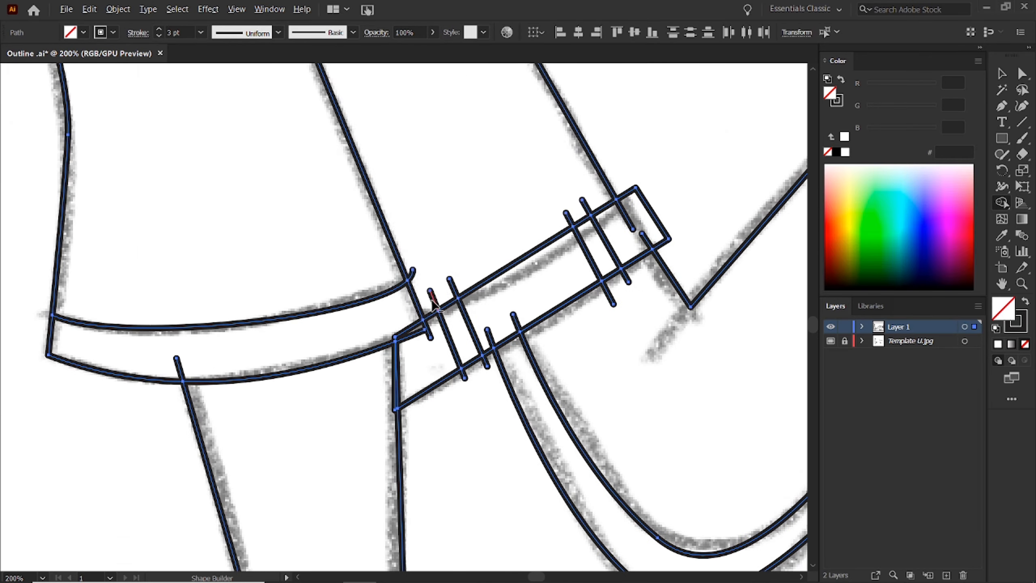
pyautogui.keyDown('alt'); pyautogui.moveTo(702, 249); pyautogui.dragTo(538, 355); pyautogui.keyUp('alt')
pyautogui.keyDown('alt'); pyautogui.moveTo(627, 278); pyautogui.dragTo(604, 200); pyautogui.keyUp('alt')
pyautogui.moveTo(649, 268); pyautogui.dragTo(385, 353)
pyautogui.hotkey('ctrl', '-')
pyautogui.hotkey('ctrl', '-')
pyautogui.hotkey('ctrl', '-')
pyautogui.hotkey('ctrl', '-')
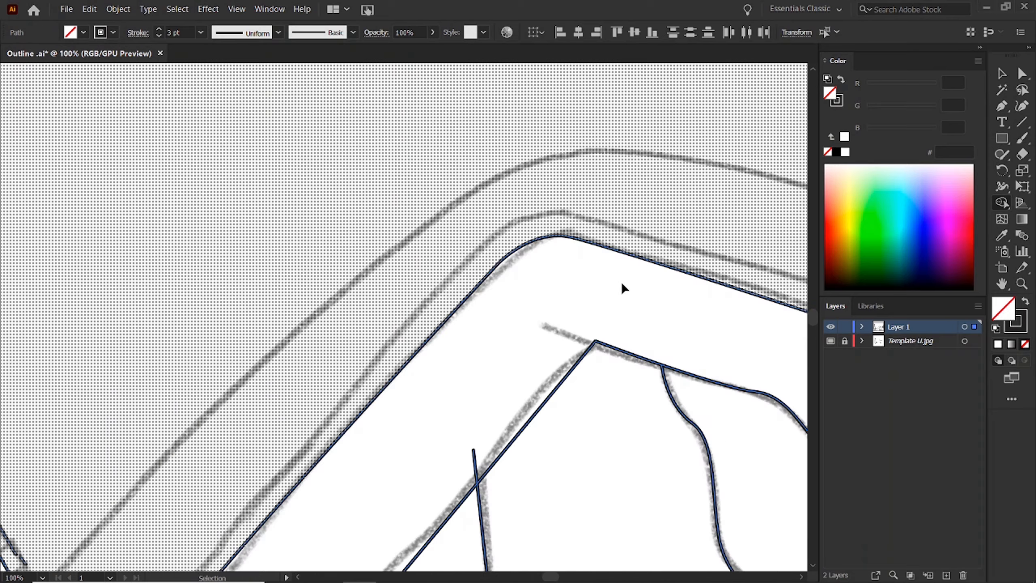
pyautogui.moveTo(460, 347); pyautogui.dragTo(560, 293)
pyautogui.hotkey('ctrl', 'z')
pyautogui.hotkey('ctrl', 'z')
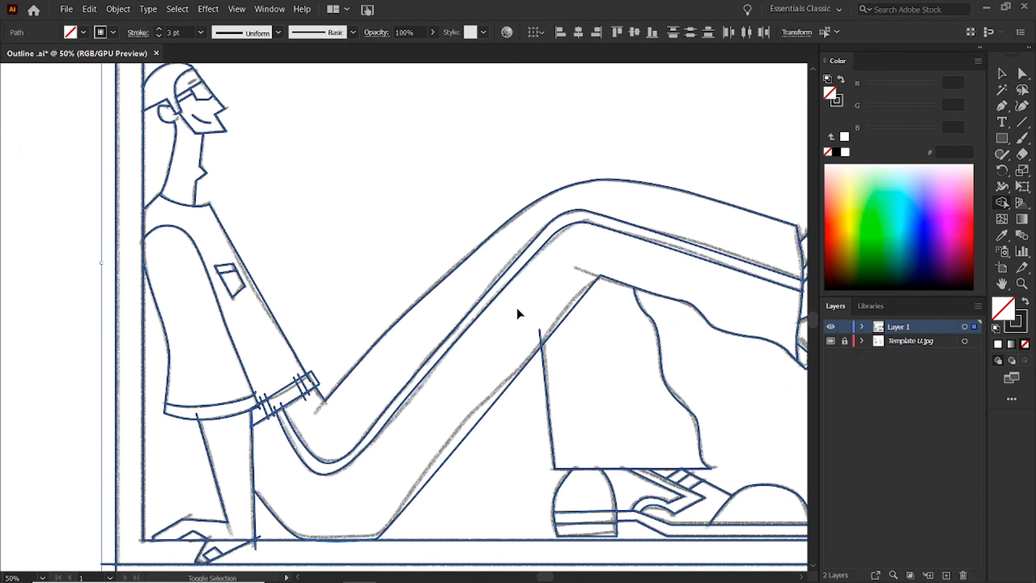
# - Trim the stripe line overshoots near the sleeve cuff's outer end, undoing any trim that also removes the leg lines
pyautogui.hotkey('ctrl', '+')
pyautogui.hotkey('ctrl', '+')
pyautogui.hotkey('ctrl', '+')
pyautogui.moveTo(171, 490); pyautogui.dragTo(787, 189)
pyautogui.keyDown('alt'); pyautogui.click(417, 416); pyautogui.keyUp('alt')
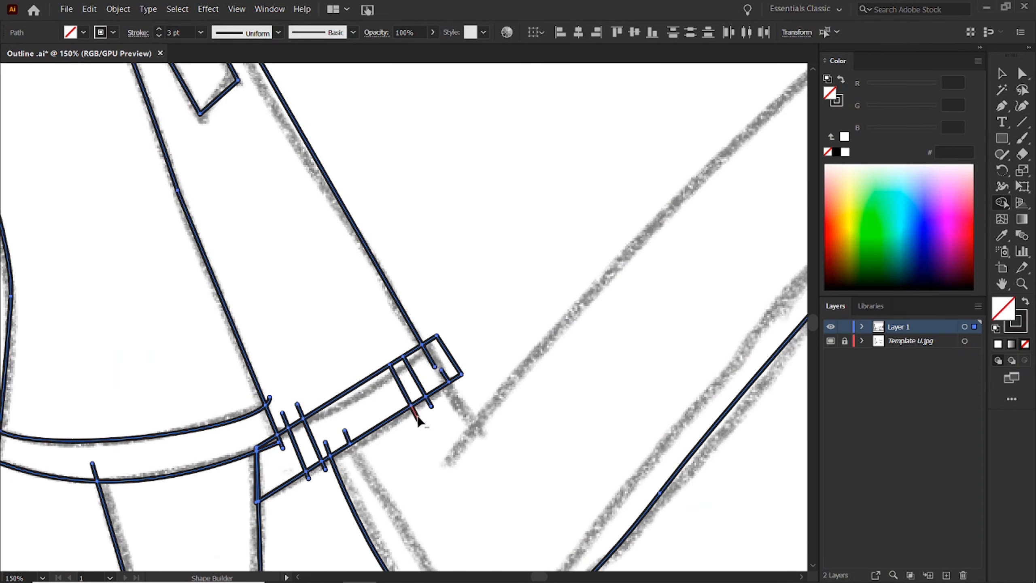
pyautogui.hotkey('ctrl', 'z')
pyautogui.keyDown('alt'); pyautogui.click(426, 404); pyautogui.keyUp('alt')
pyautogui.hotkey('ctrl', 'z')
pyautogui.keyDown('alt'); pyautogui.click(424, 404); pyautogui.keyUp('alt')
pyautogui.hotkey('ctrl', 'z')
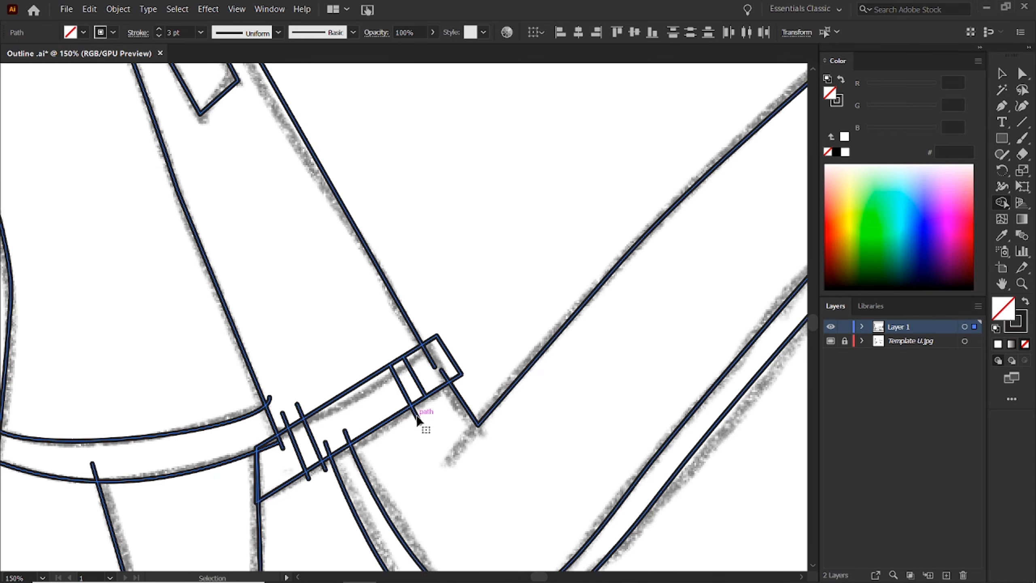
# - Trim the sleeve and trouser line ends inside the cuff's outer end and the remaining stripe end below it
pyautogui.hotkey('ctrl', '+')
pyautogui.hotkey('ctrl', '+')
pyautogui.moveTo(134, 490)
pyautogui.mouseDown()
pyautogui.moveTo(409, 366)
pyautogui.moveTo(799, 94)
pyautogui.mouseUp()
pyautogui.moveTo(49, 563); pyautogui.dragTo(569, 271)
pyautogui.keyDown('alt'); pyautogui.click(507, 282); pyautogui.keyUp('alt')
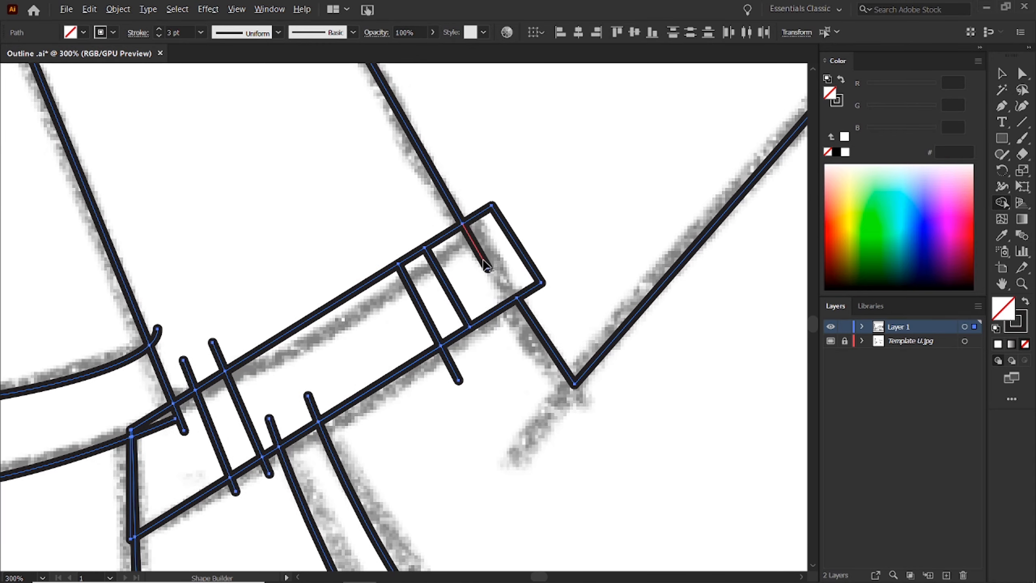
pyautogui.keyDown('alt'); pyautogui.click(483, 261); pyautogui.keyUp('alt')
pyautogui.keyDown('alt'); pyautogui.click(451, 366); pyautogui.keyUp('alt')
# - Trim the trouser side stripe's ends inside the cuff and the overshoots of the cuff's inner pair of stripe lines
pyautogui.moveTo(318, 384); pyautogui.dragTo(519, 252)
pyautogui.keyDown('alt'); pyautogui.click(512, 274); pyautogui.keyUp('alt')
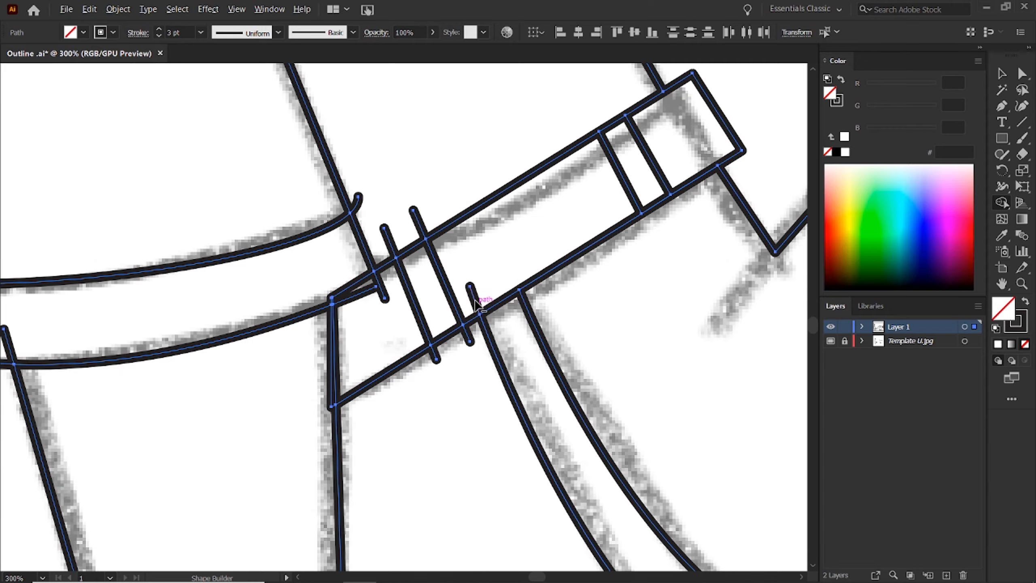
pyautogui.keyDown('alt'); pyautogui.click(474, 299); pyautogui.keyUp('alt')
pyautogui.keyDown('alt'); pyautogui.click(419, 225); pyautogui.keyUp('alt')
pyautogui.keyDown('alt'); pyautogui.click(389, 241); pyautogui.keyUp('alt')
pyautogui.keyDown('alt'); pyautogui.click(435, 355); pyautogui.keyUp('alt')
# - Trim the sleeve and shirt hem line ends at the cuff and the arm line's end above the shirt hem
pyautogui.moveTo(402, 314); pyautogui.dragTo(572, 308)
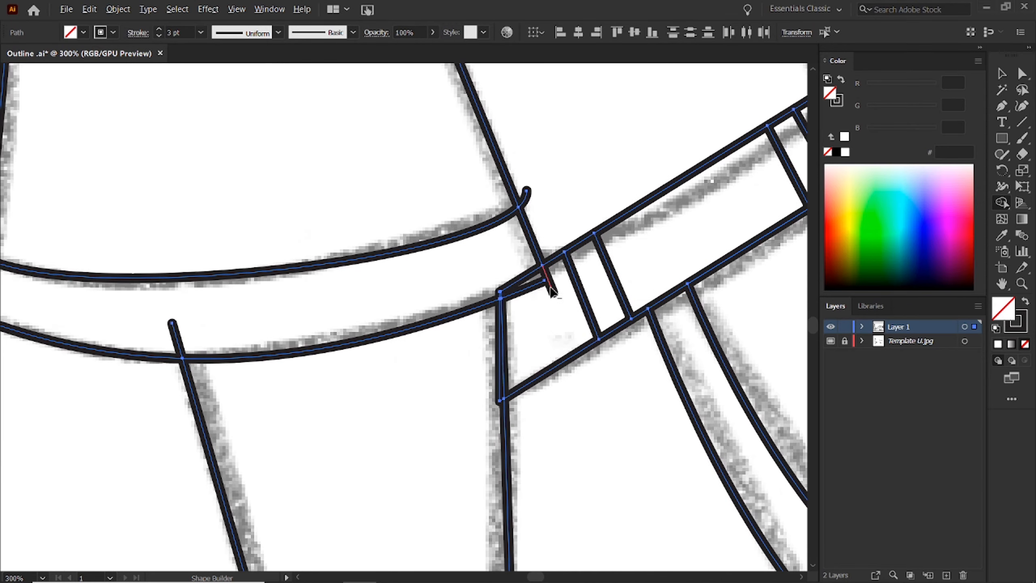
pyautogui.keyDown('alt'); pyautogui.click(551, 287); pyautogui.keyUp('alt')
pyautogui.keyDown('alt'); pyautogui.click(532, 289); pyautogui.keyUp('alt')
pyautogui.moveTo(528, 198); pyautogui.dragTo(665, 264)
pyautogui.keyDown('alt'); pyautogui.click(665, 265); pyautogui.keyUp('alt')
pyautogui.moveTo(408, 344); pyautogui.dragTo(652, 229)
pyautogui.keyDown('alt'); pyautogui.click(558, 291); pyautogui.keyUp('alt')
# - Trim the finger line's end at the wrist and the arm line's end below the floor line, and deselect the artwork
pyautogui.moveTo(559, 288); pyautogui.dragTo(557, 305)
pyautogui.moveTo(672, 543); pyautogui.dragTo(448, 135)
pyautogui.moveTo(698, 550)
pyautogui.mouseDown()
pyautogui.moveTo(506, 354)
pyautogui.moveTo(535, 272)
pyautogui.mouseUp()
pyautogui.keyDown('alt'); pyautogui.click(540, 351); pyautogui.keyUp('alt')
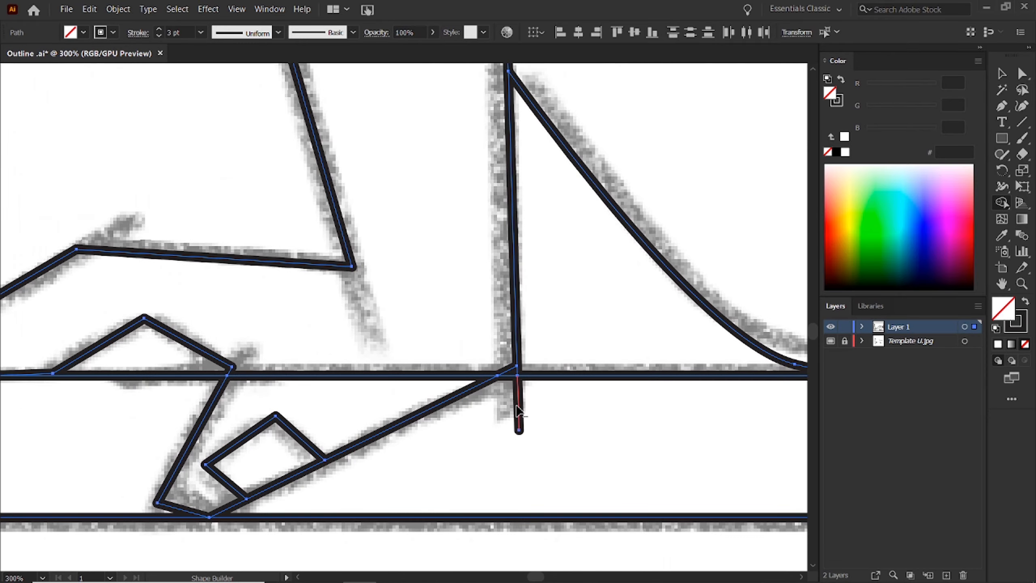
pyautogui.keyDown('alt'); pyautogui.click(520, 395); pyautogui.keyUp('alt')
pyautogui.hotkey('ctrl', '0')
pyautogui.press('v')
pyautogui.click(594, 366)
# - Select all the line art and trim the raised shoe's toe end and the overshoots at the frame's upper right corner
pyautogui.hotkey('ctrl', '+')
pyautogui.hotkey('ctrl', '+')
pyautogui.hotkey('ctrl', '+')
pyautogui.hotkey('ctrl', '+')
pyautogui.hotkey('ctrl', '+')
pyautogui.moveTo(733, 123); pyautogui.dragTo(555, 449)
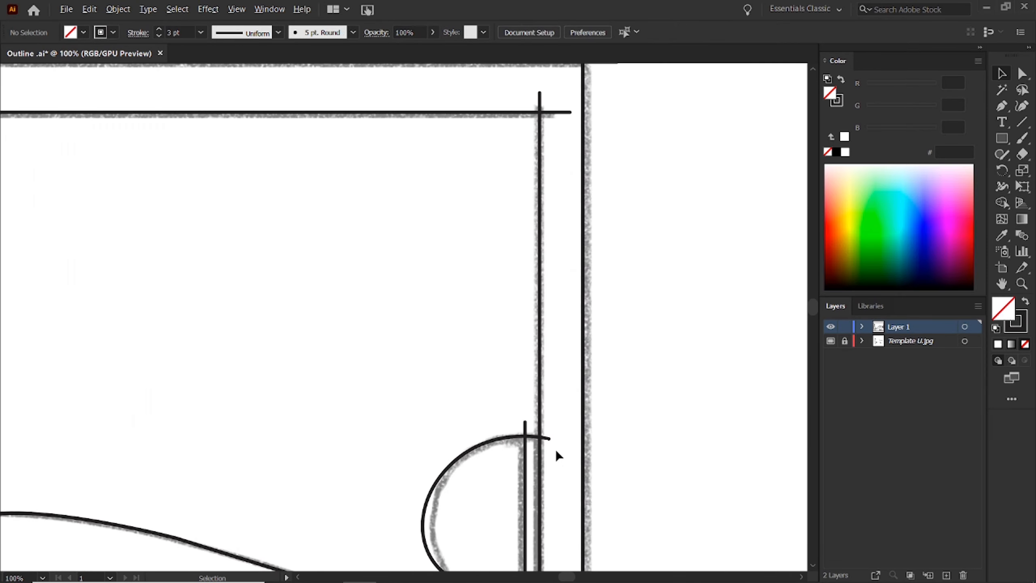
pyautogui.hotkey('ctrl', 'a')
pyautogui.hotkey('shift', 'm')
pyautogui.keyDown('alt'); pyautogui.click(544, 439); pyautogui.keyUp('alt')
pyautogui.scroll(5, 538, 367)
pyautogui.moveTo(559, 322); pyautogui.dragTo(534, 302)
pyautogui.moveTo(575, 249); pyautogui.dragTo(599, 274)
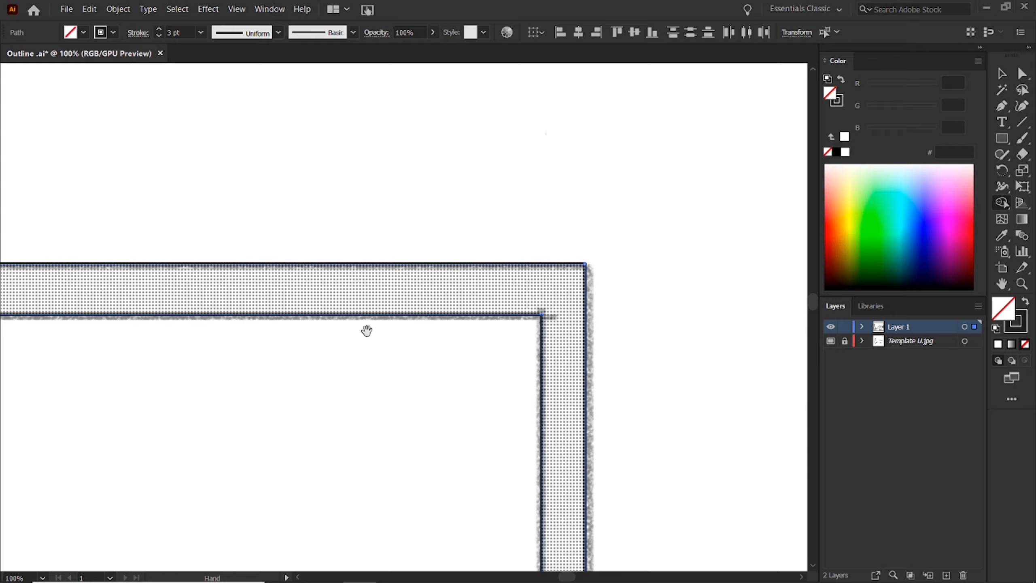
# - Trim the line overshoots at the frame's upper left and lower left corners
pyautogui.moveTo(365, 331); pyautogui.dragTo(775, 244)
pyautogui.moveTo(365, 216); pyautogui.dragTo(342, 237)
pyautogui.moveTo(288, 192); pyautogui.dragTo(318, 159)
pyautogui.moveTo(409, 542)
pyautogui.mouseDown()
pyautogui.moveTo(365, 280)
pyautogui.moveTo(387, 65)
pyautogui.mouseUp()
pyautogui.moveTo(257, 405); pyautogui.dragTo(296, 429)
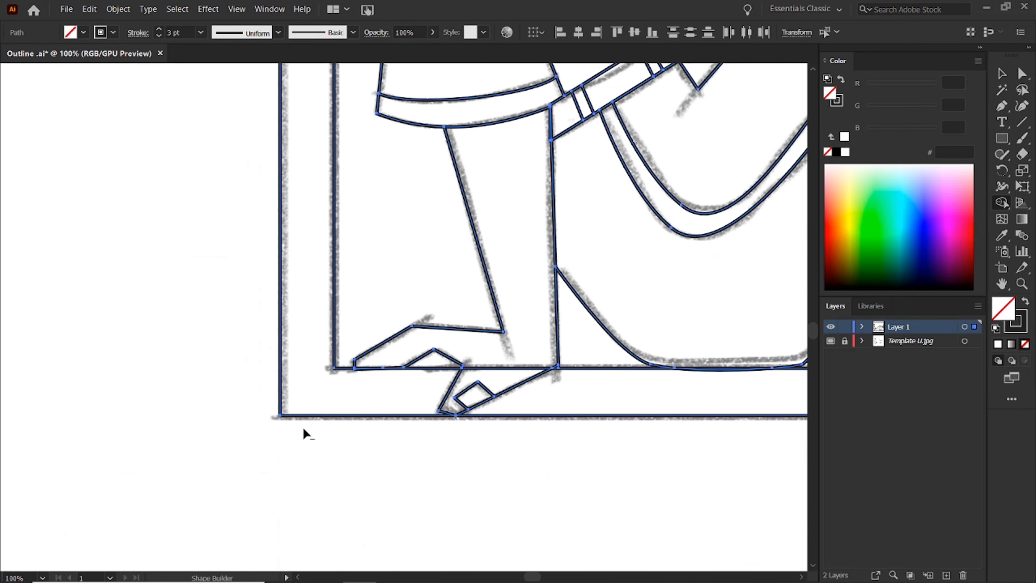
pyautogui.moveTo(755, 312)
pyautogui.mouseDown()
pyautogui.moveTo(460, 330)
pyautogui.moveTo(196, 326)
pyautogui.mouseUp()
# - Deselect the line art and hide the Template U.jpg sketch layer
pyautogui.hotkey('ctrl', '0')
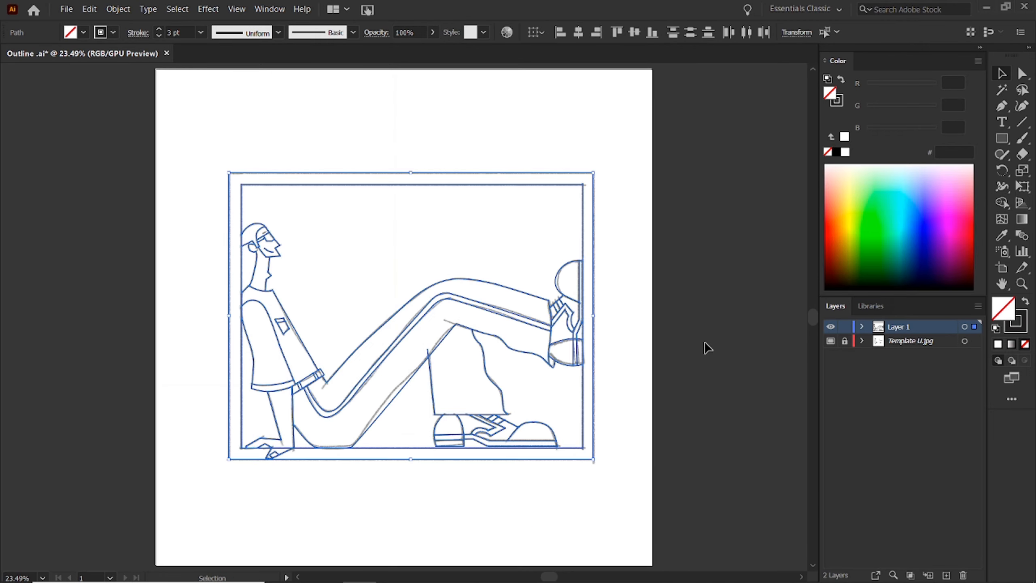
pyautogui.click(528, 443)
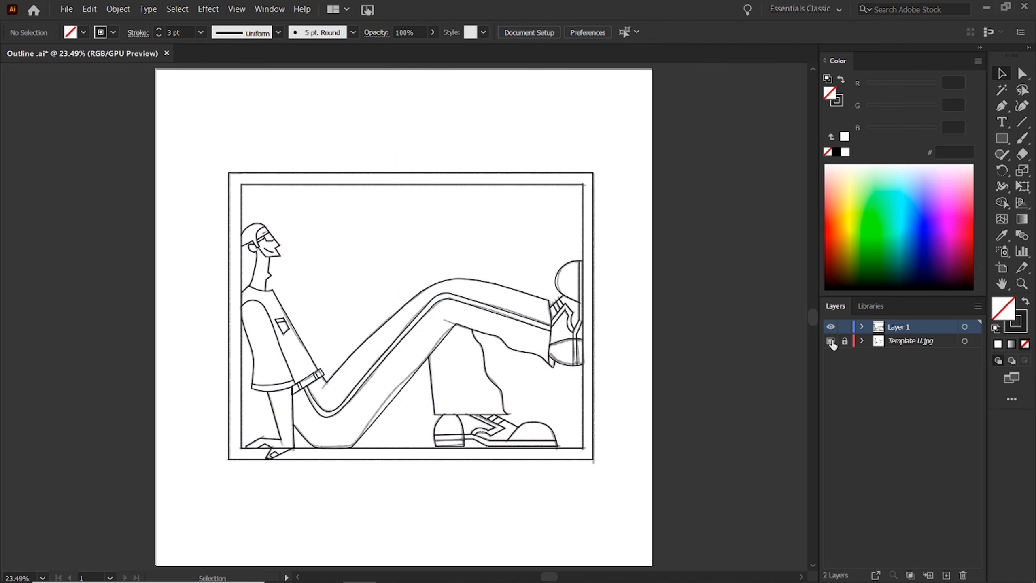
pyautogui.click(829, 341)
pyautogui.hotkey('ctrl', '+')
pyautogui.hotkey('ctrl', '+')
pyautogui.moveTo(557, 400); pyautogui.dragTo(618, 375)
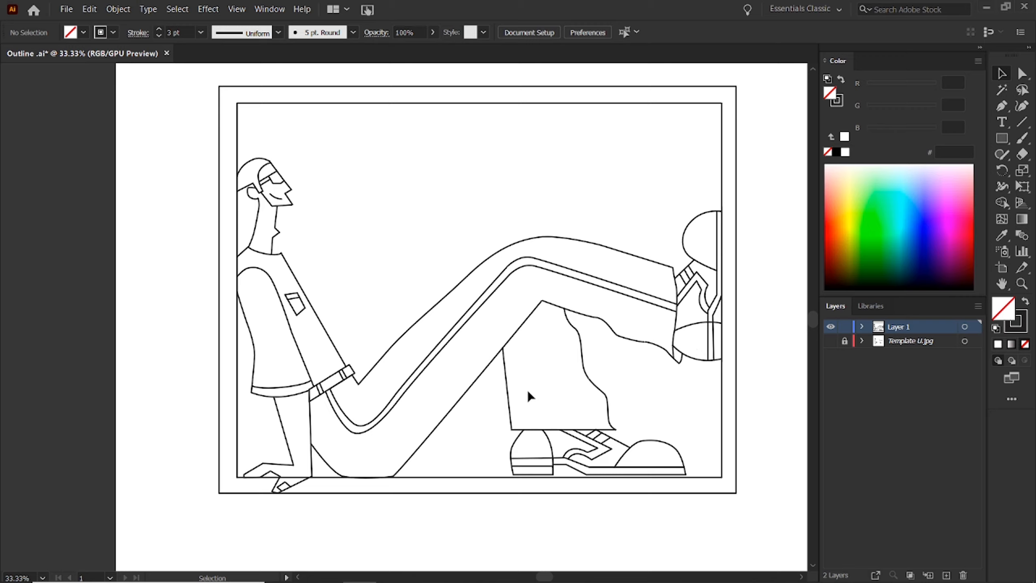
# - Inspect the raised shoe's lace lines up close, selecting the upper anchor point of the line nearest the trouser hem
pyautogui.hotkey('ctrl', '=')
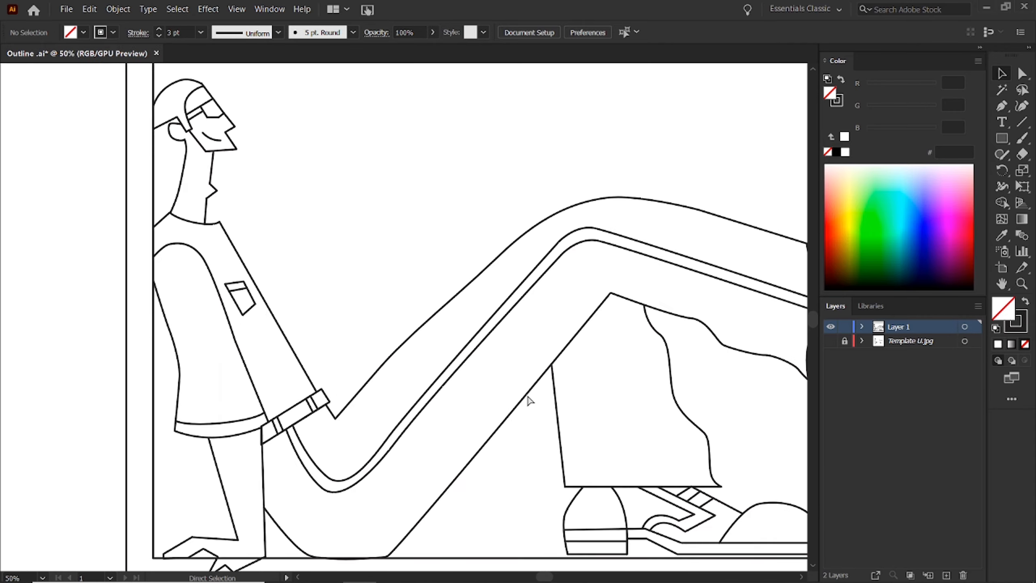
pyautogui.hotkey('ctrl', '=')
pyautogui.hotkey('ctrl', '=')
pyautogui.moveTo(804, 348); pyautogui.dragTo(56, 432)
pyautogui.press('a')
pyautogui.click(475, 281)
pyautogui.hotkey('ctrl', '=')
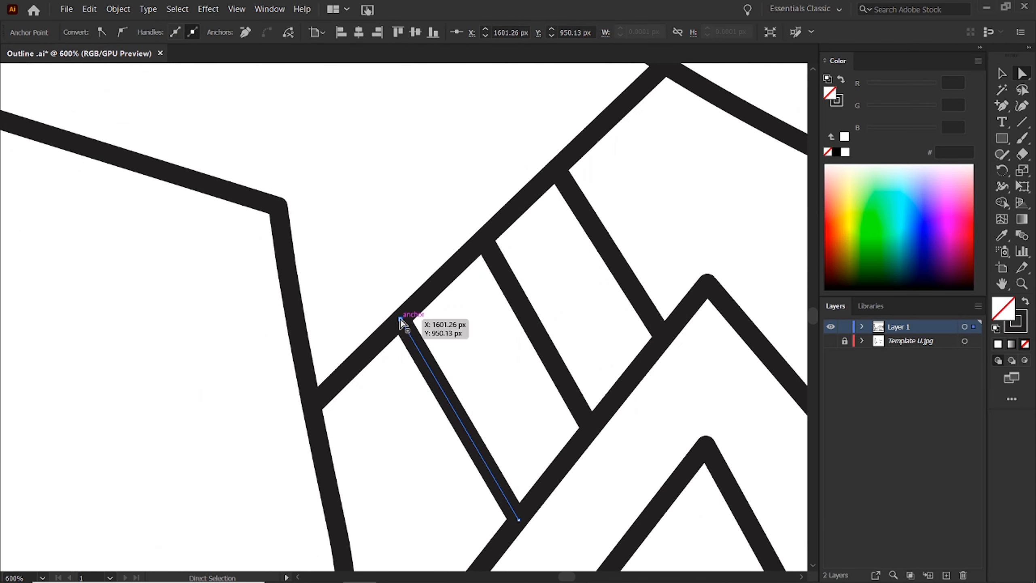
pyautogui.hotkey('ctrl', '0')
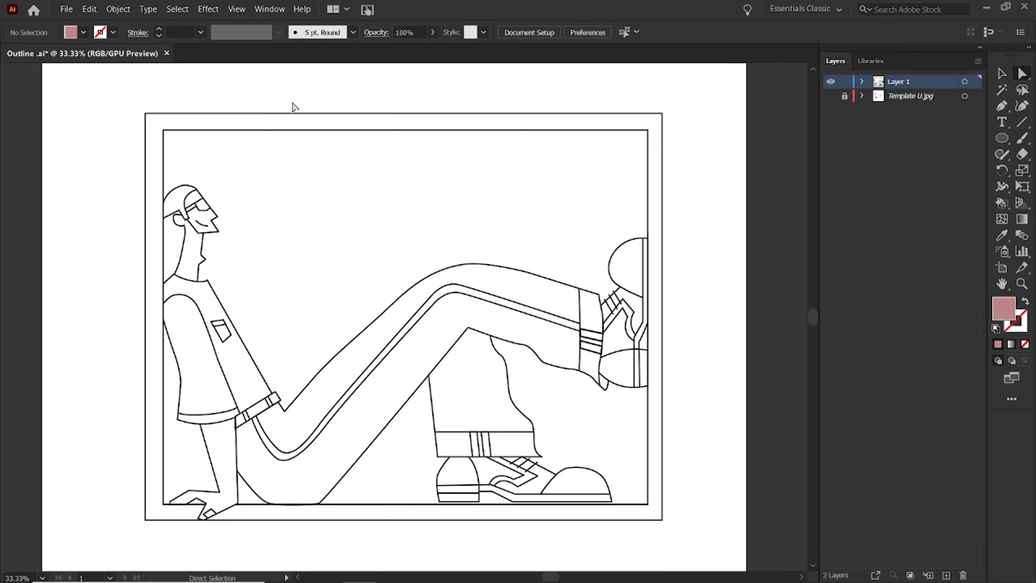
# - Display the saved libraries and select the green color sample rectangle on the artboard
pyautogui.click(269, 9)
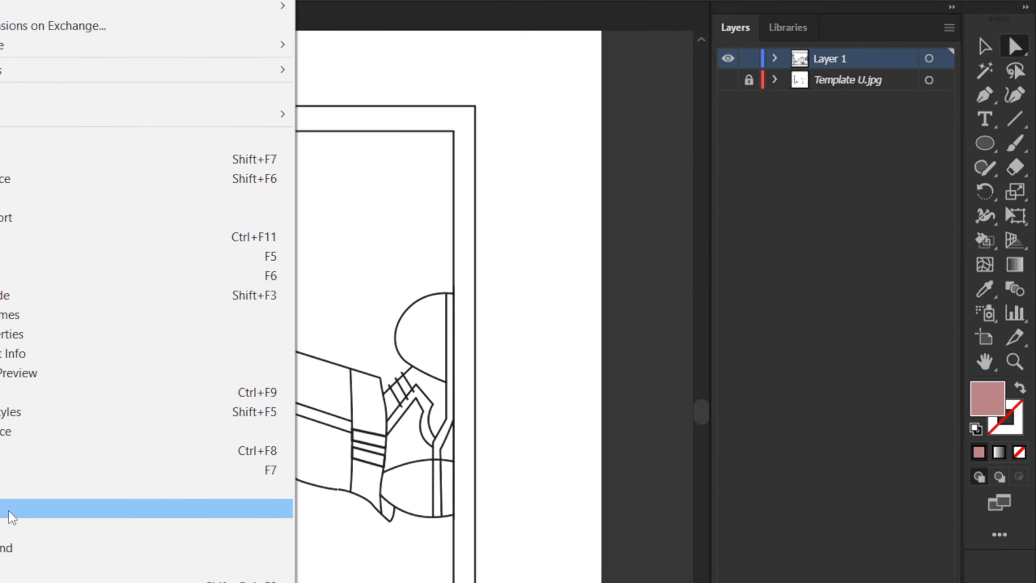
pyautogui.click(9, 517)
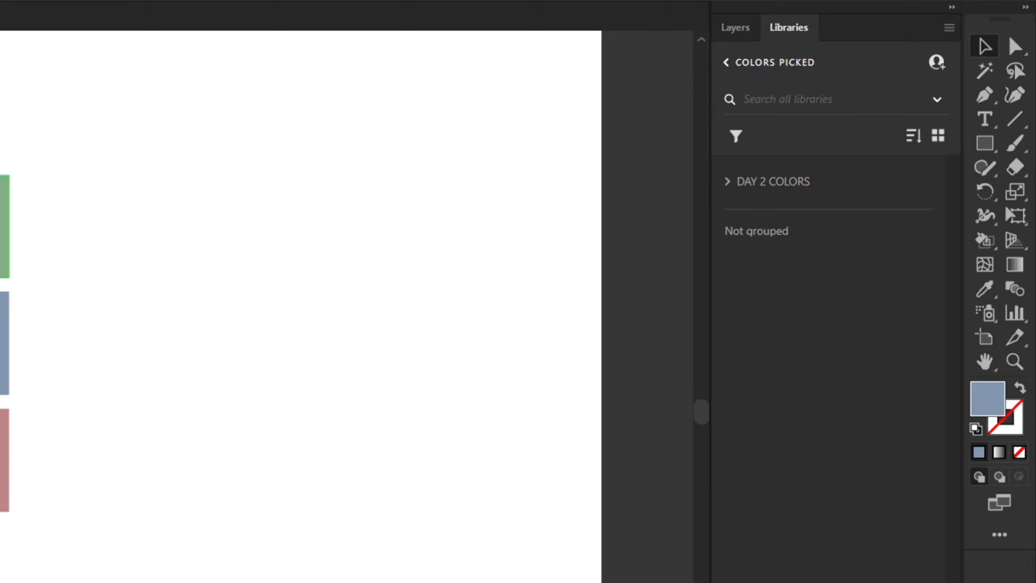
pyautogui.click(5, 229)
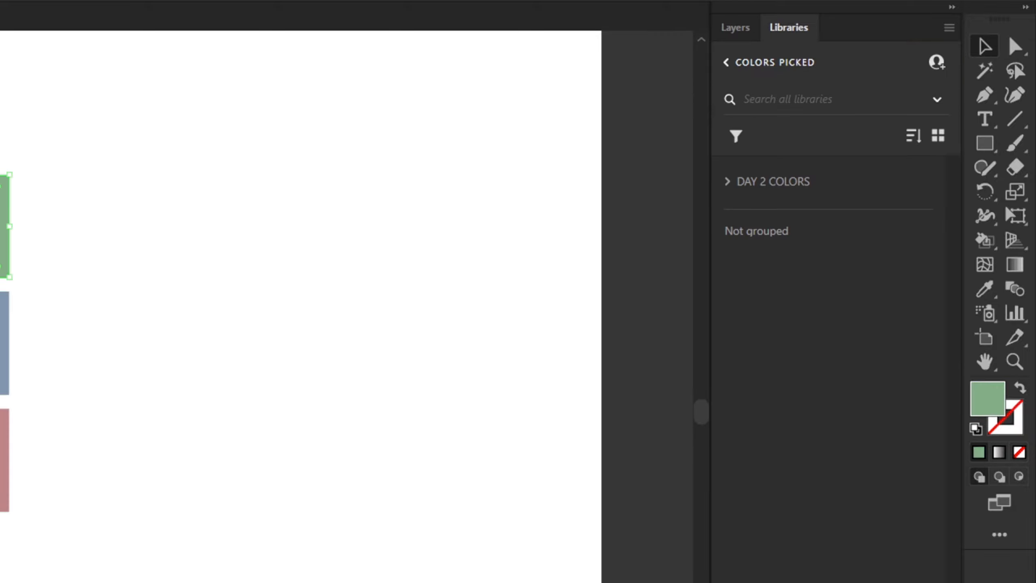